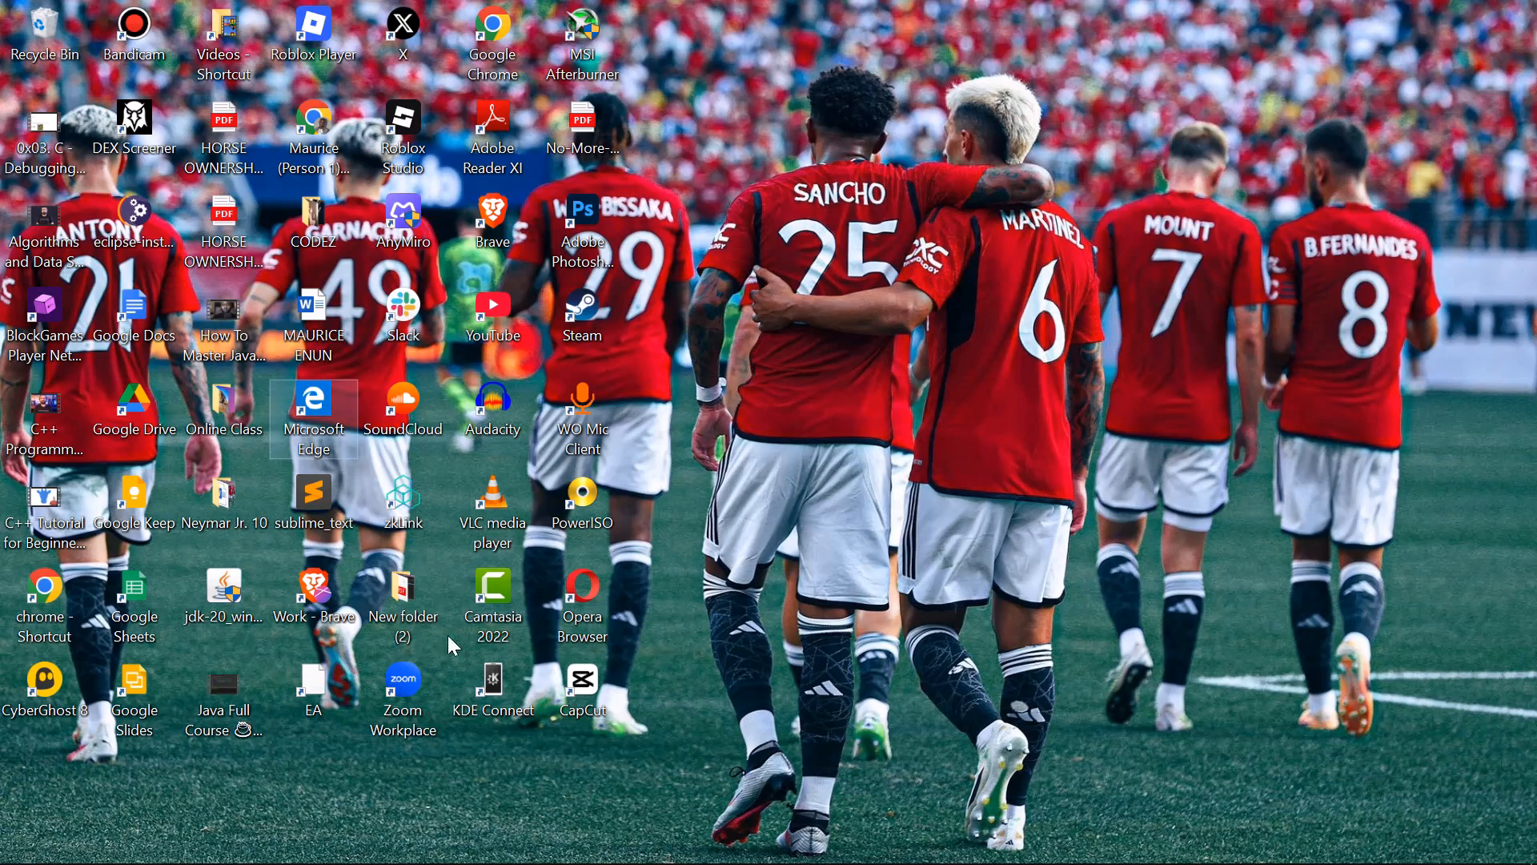
Open the browser on the Thunkable home page
mouse_move(689, 863)
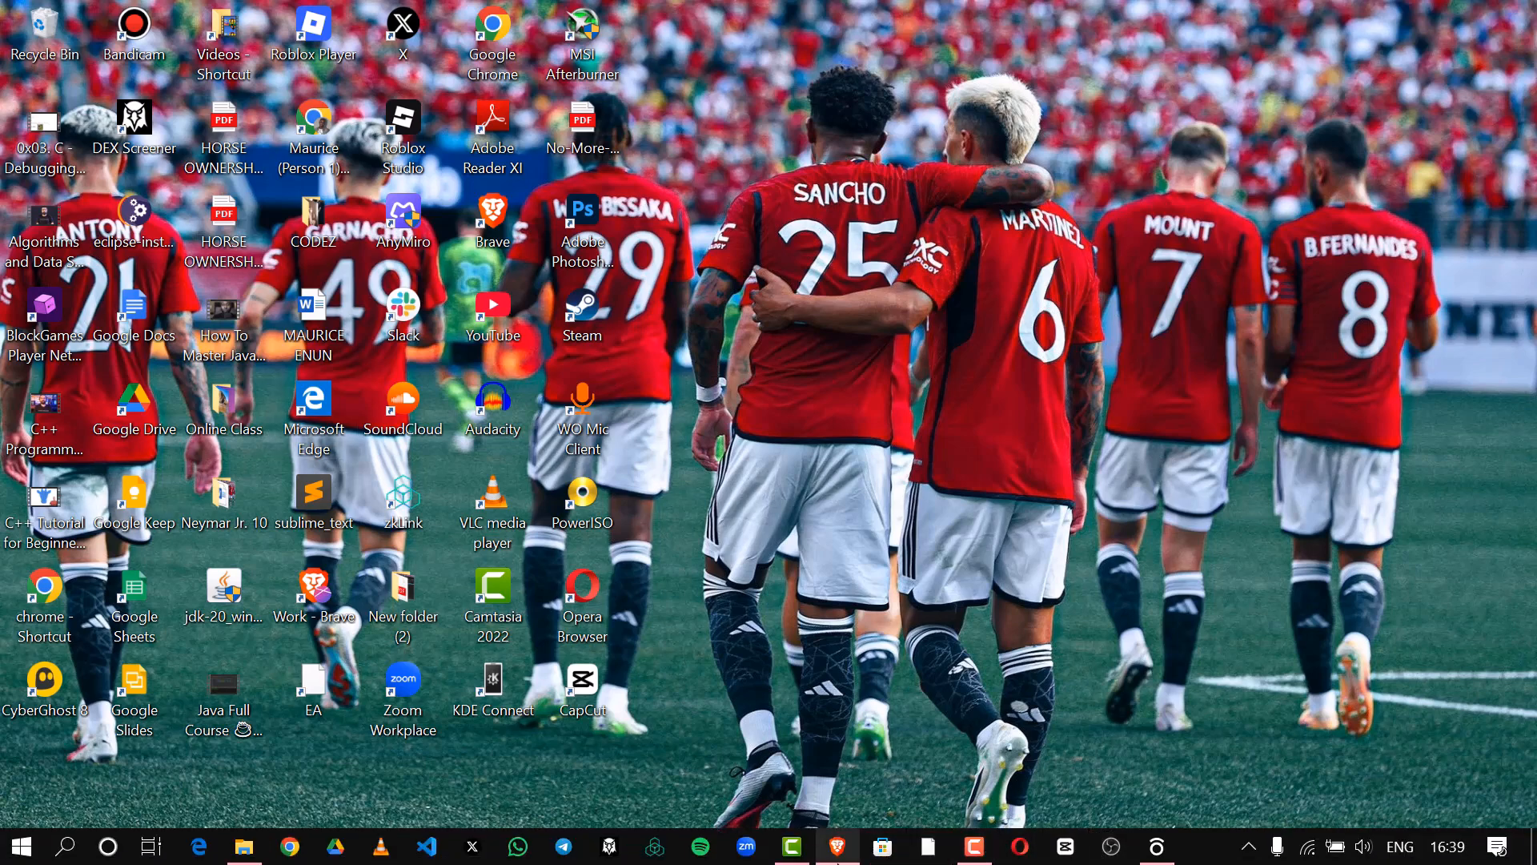
mouse_move(837, 846)
left_click(832, 797)
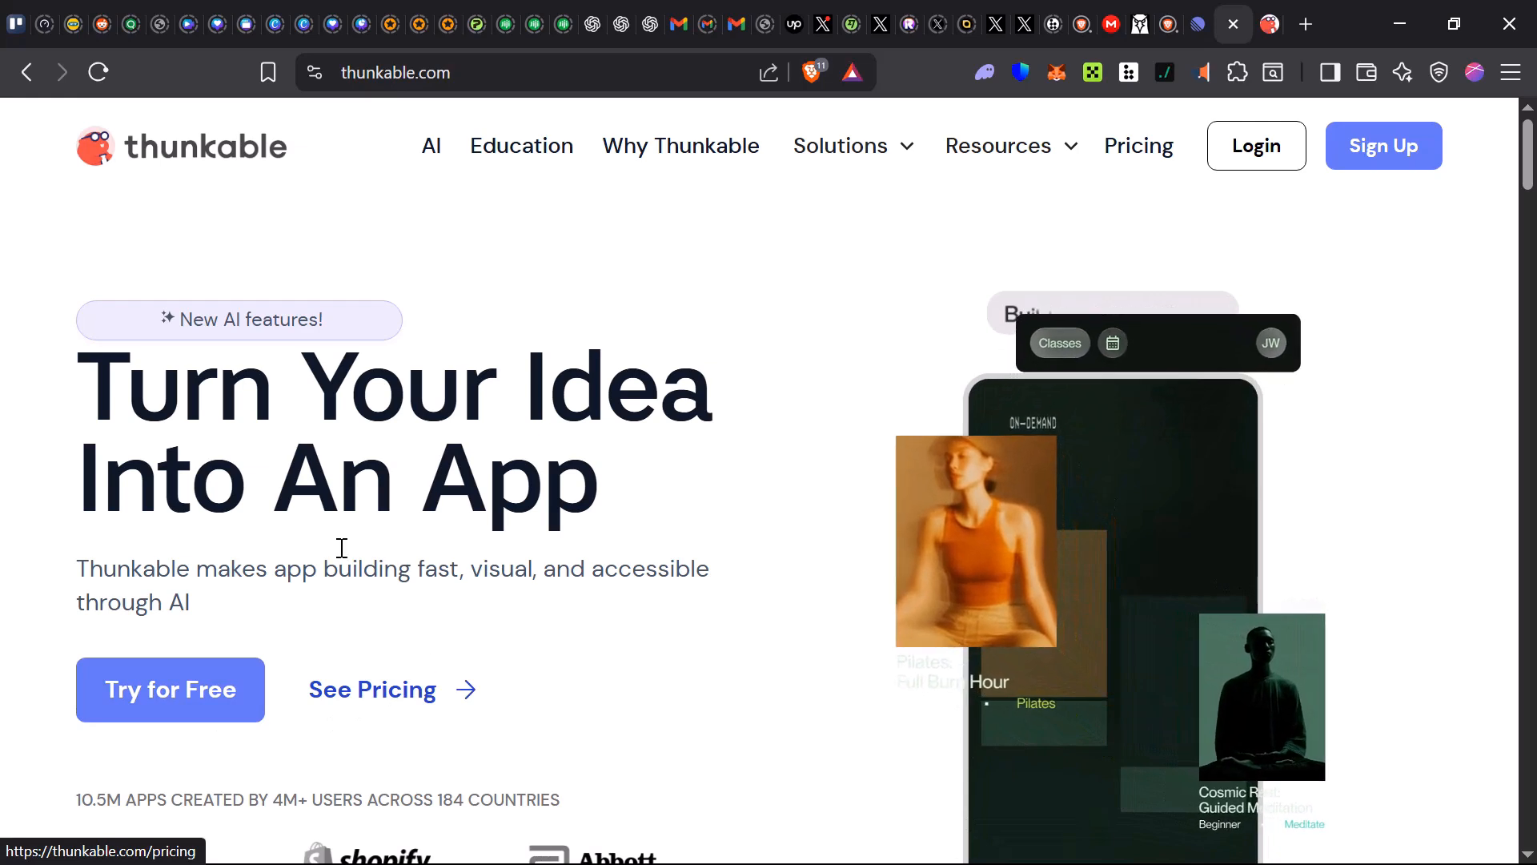
Browse the Thunkable home page sections describing who it is for and how it works
right_click(355, 682)
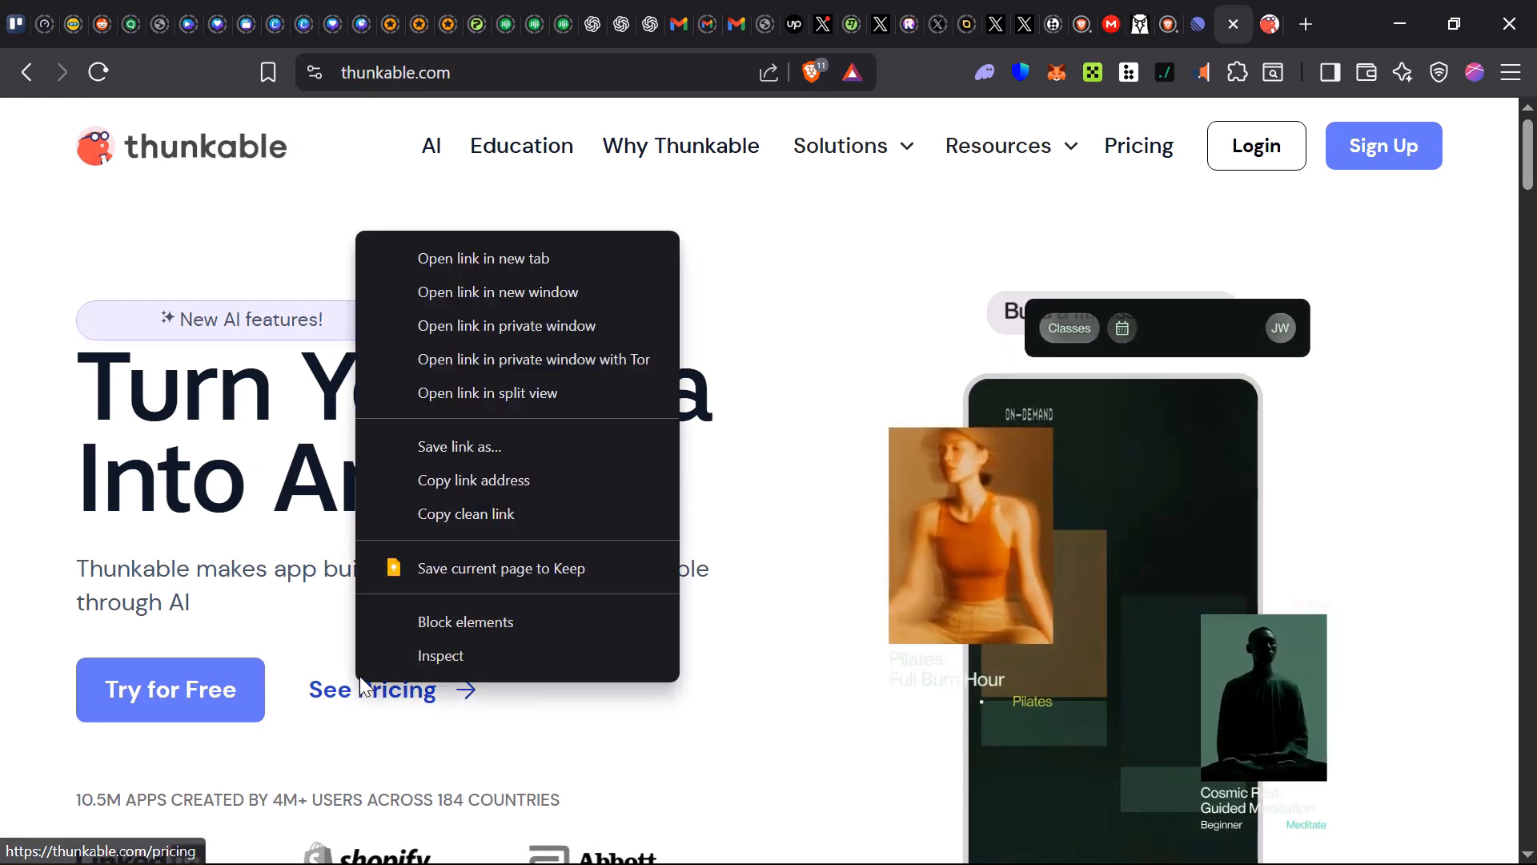
left_click(736, 641)
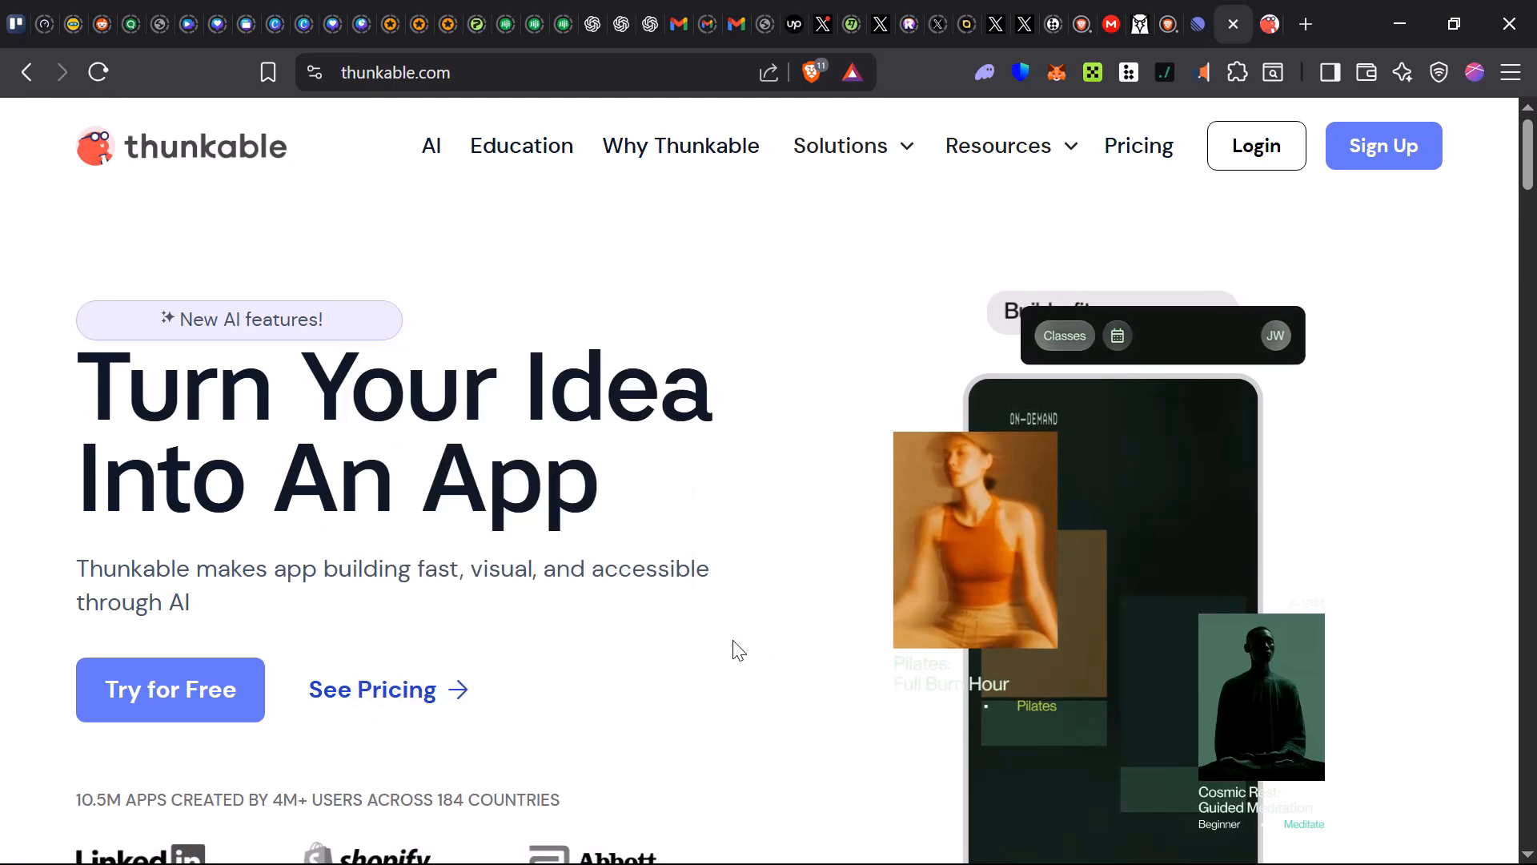
scroll(566, 696, "down", 6)
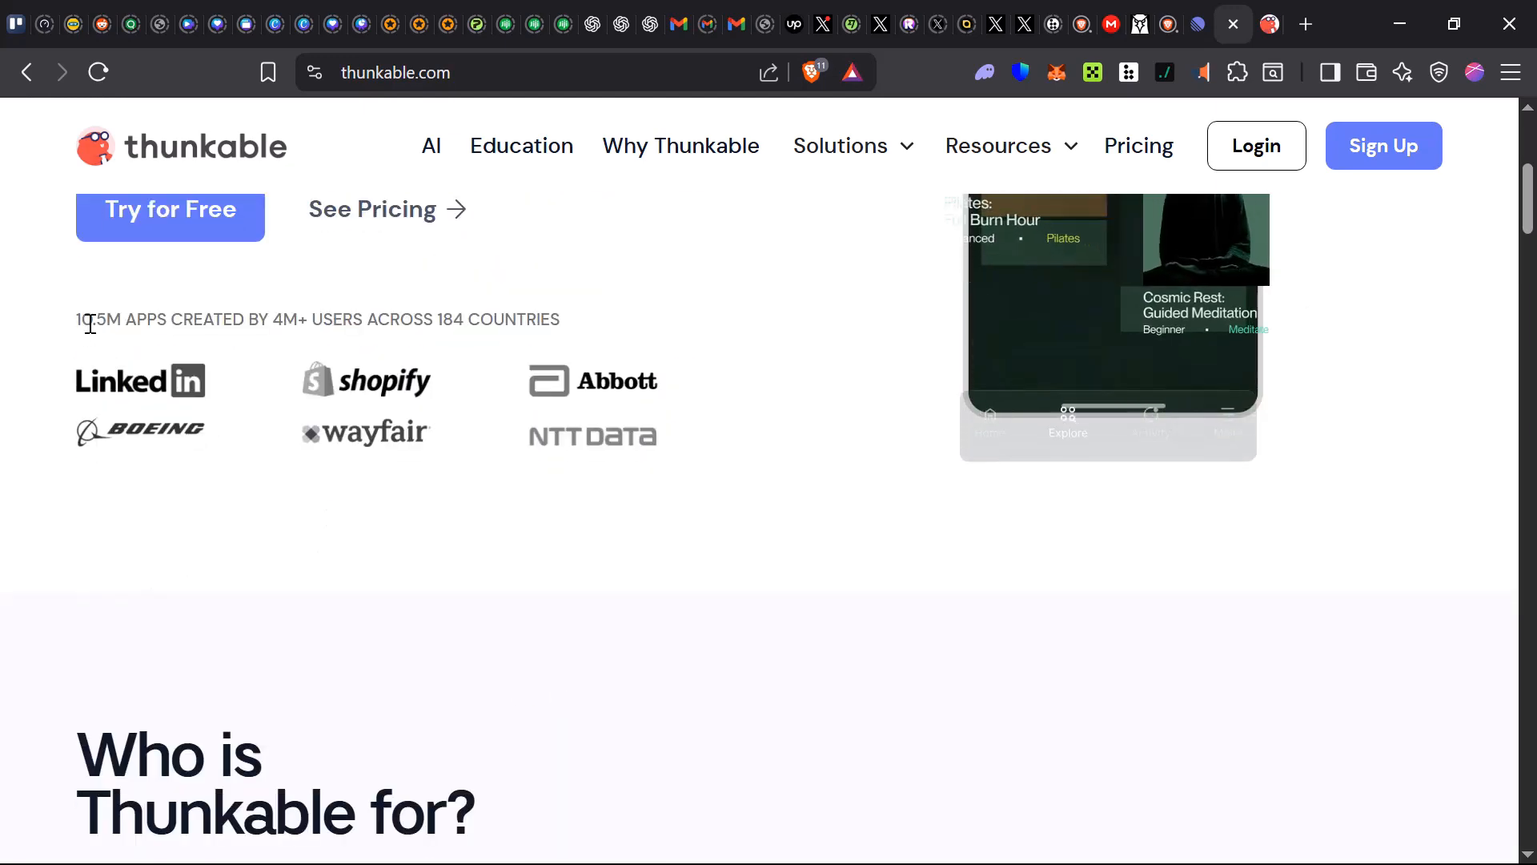
left_click_drag(75, 320, 580, 333)
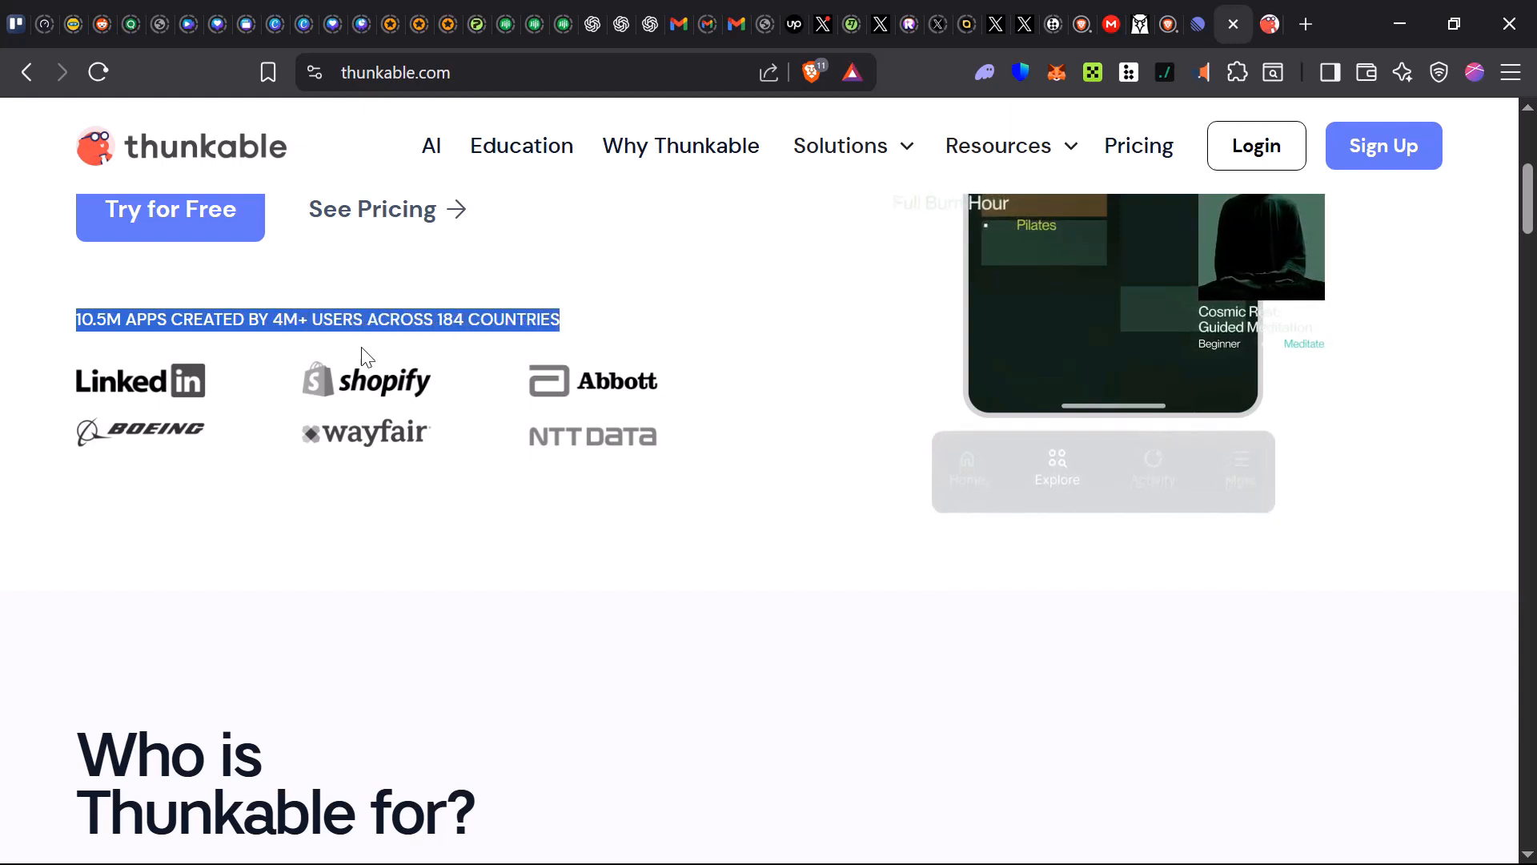
left_click(56, 580)
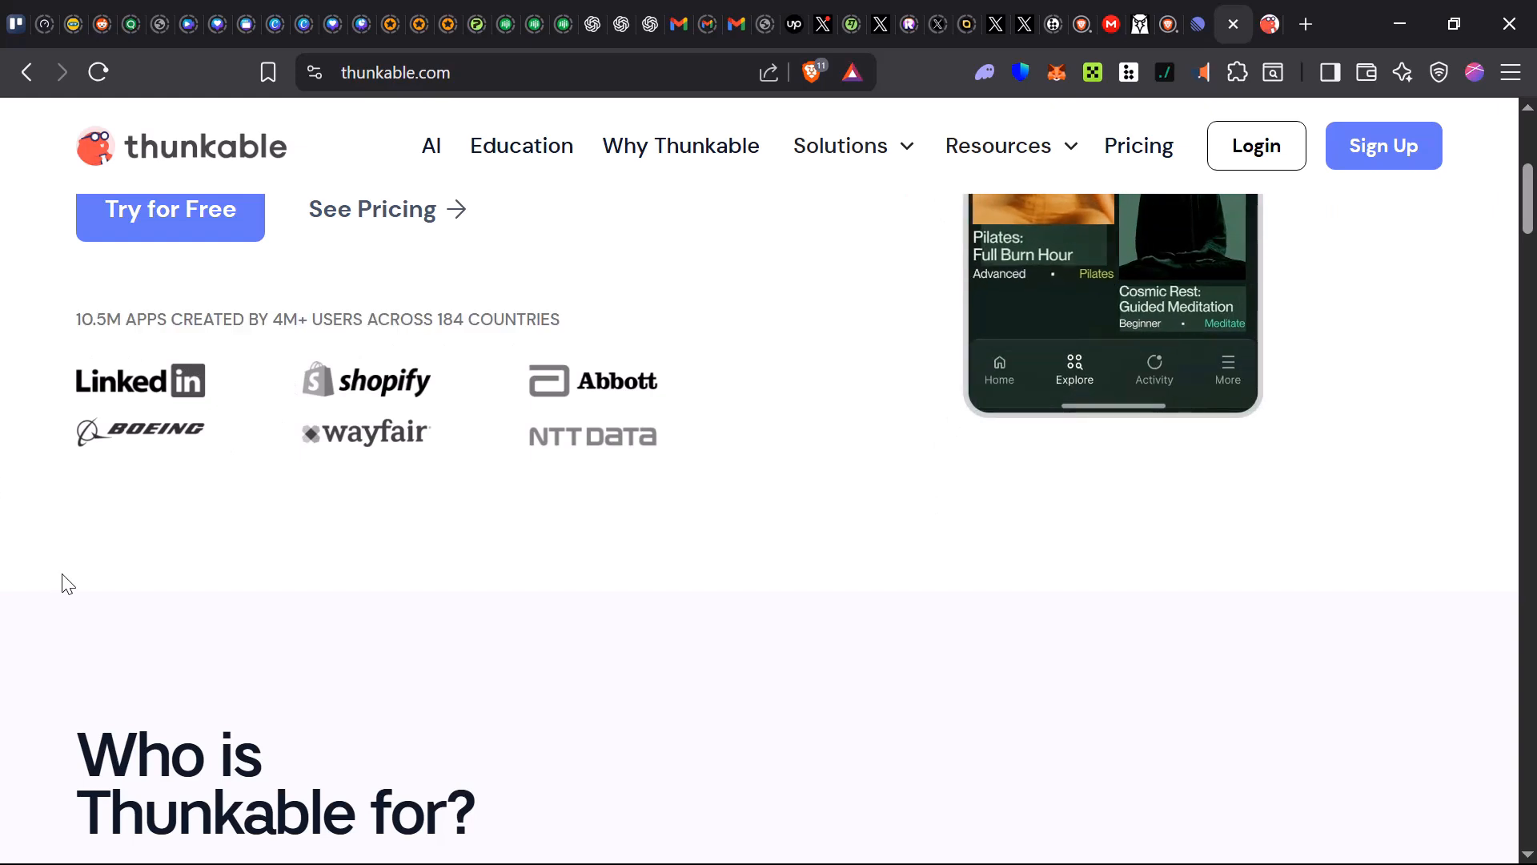
scroll(72, 584, "down", 5)
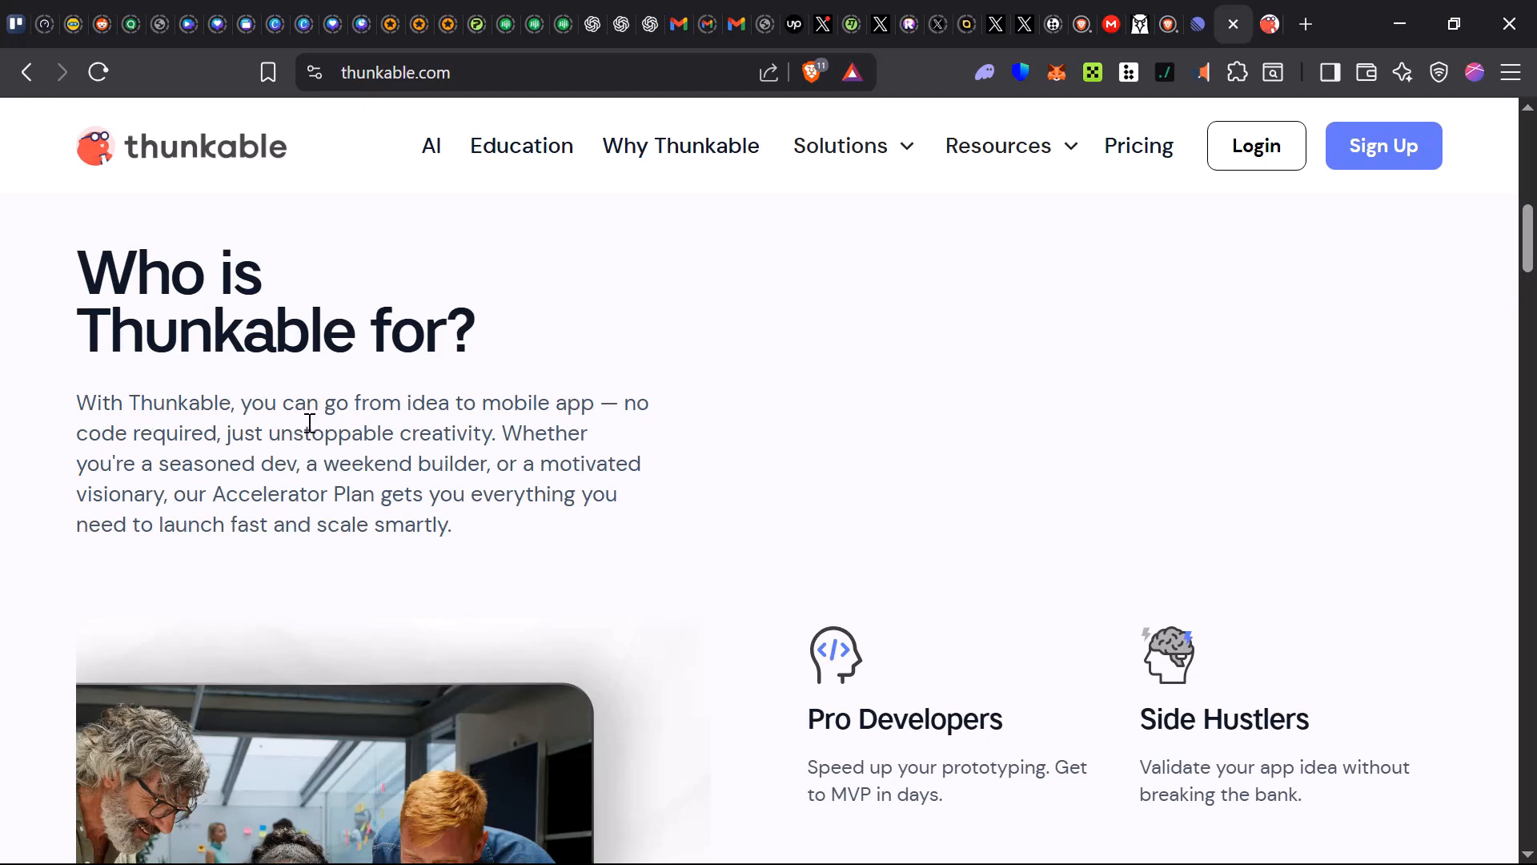
scroll(312, 409, "down", 1)
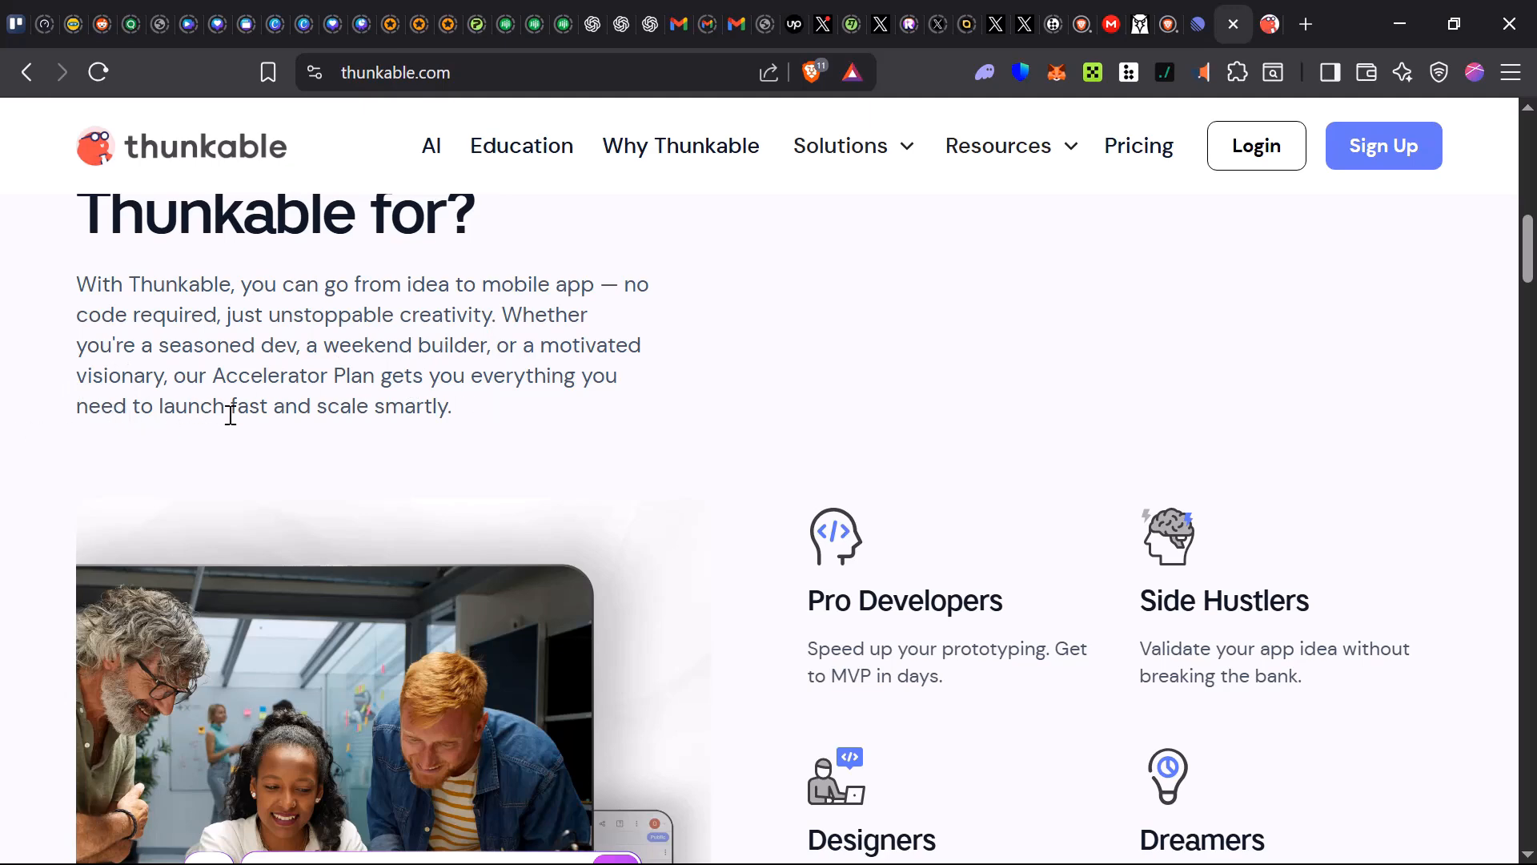
scroll(230, 415, "down", 5)
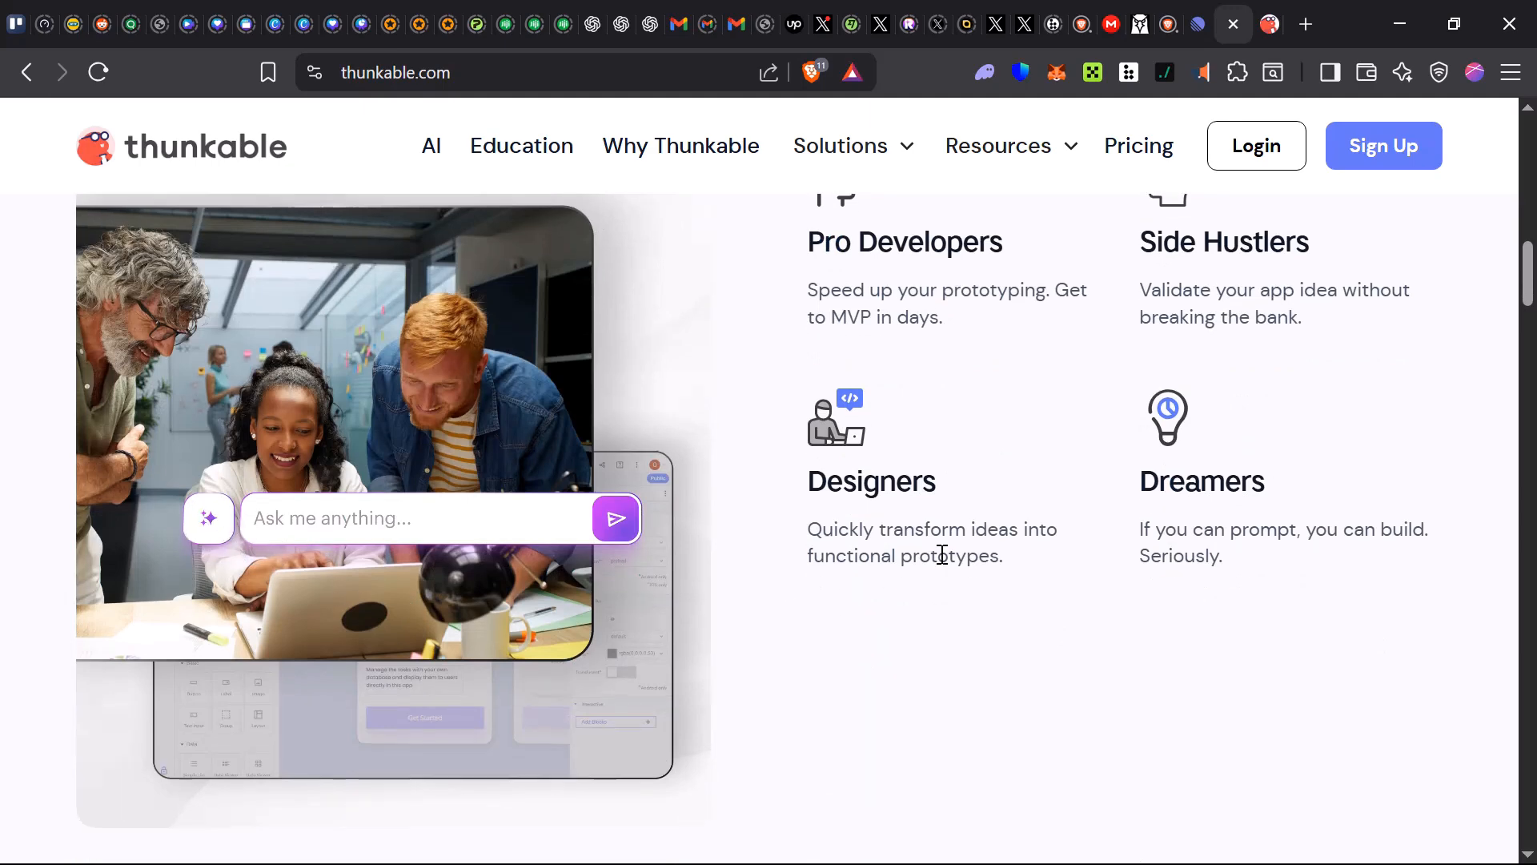
scroll(942, 553, "up", 2)
left_click_drag(824, 404, 1072, 413)
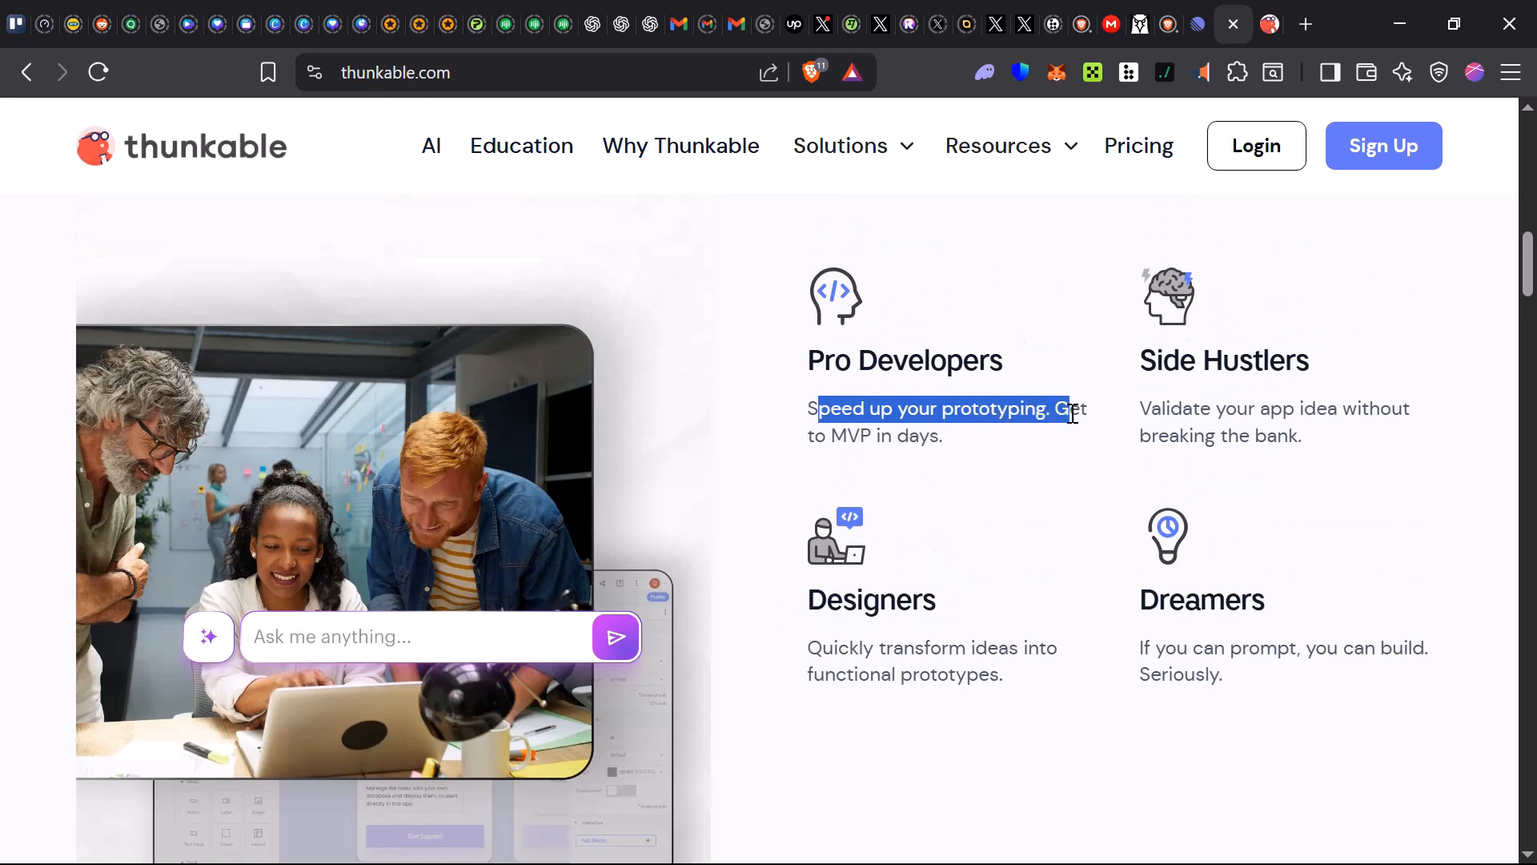
left_click(939, 458)
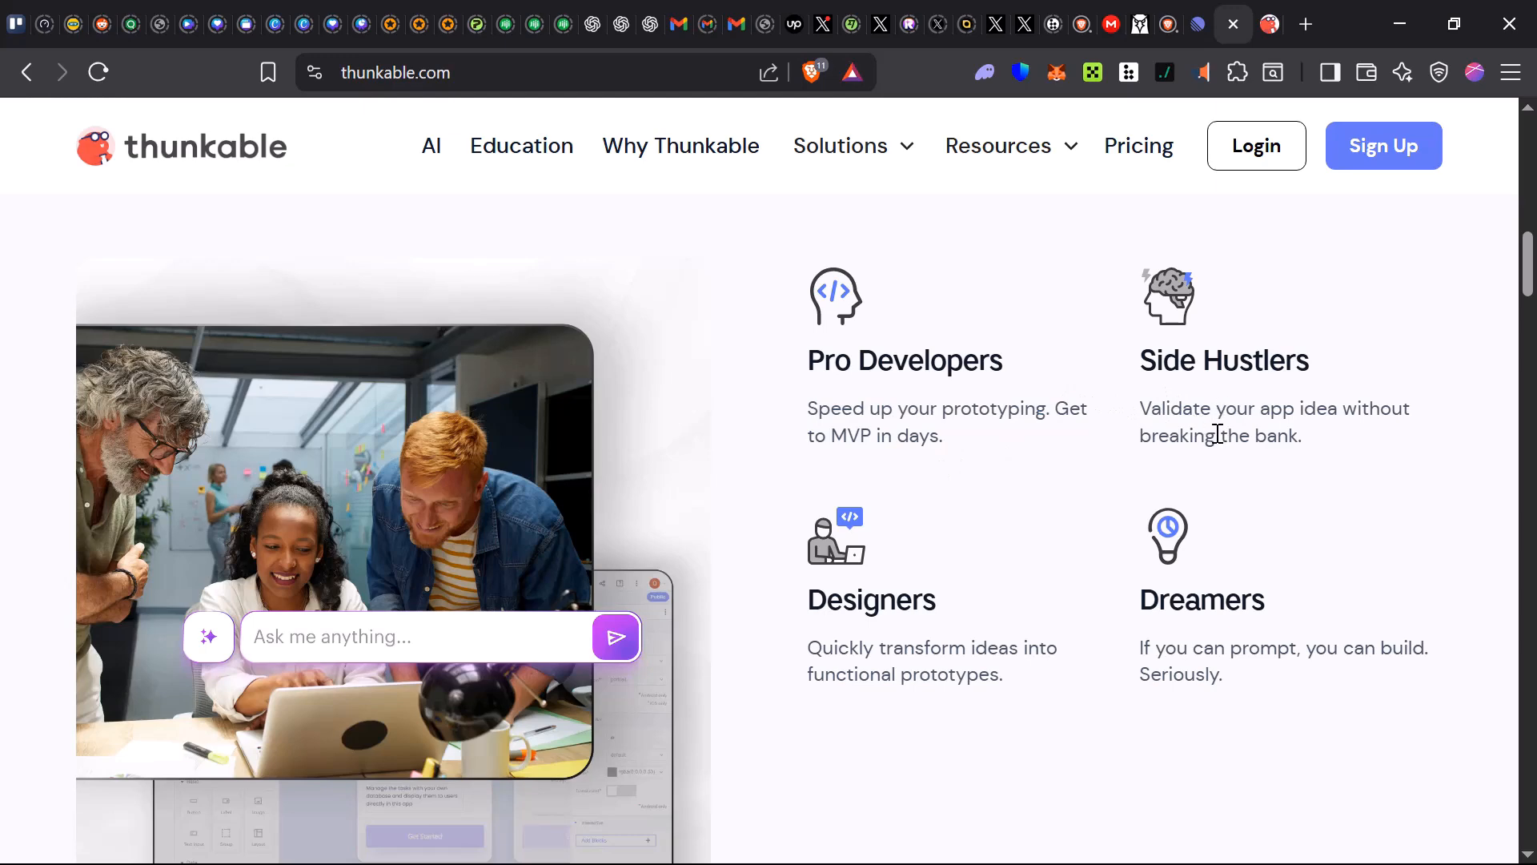
scroll(1185, 484, "down", 8)
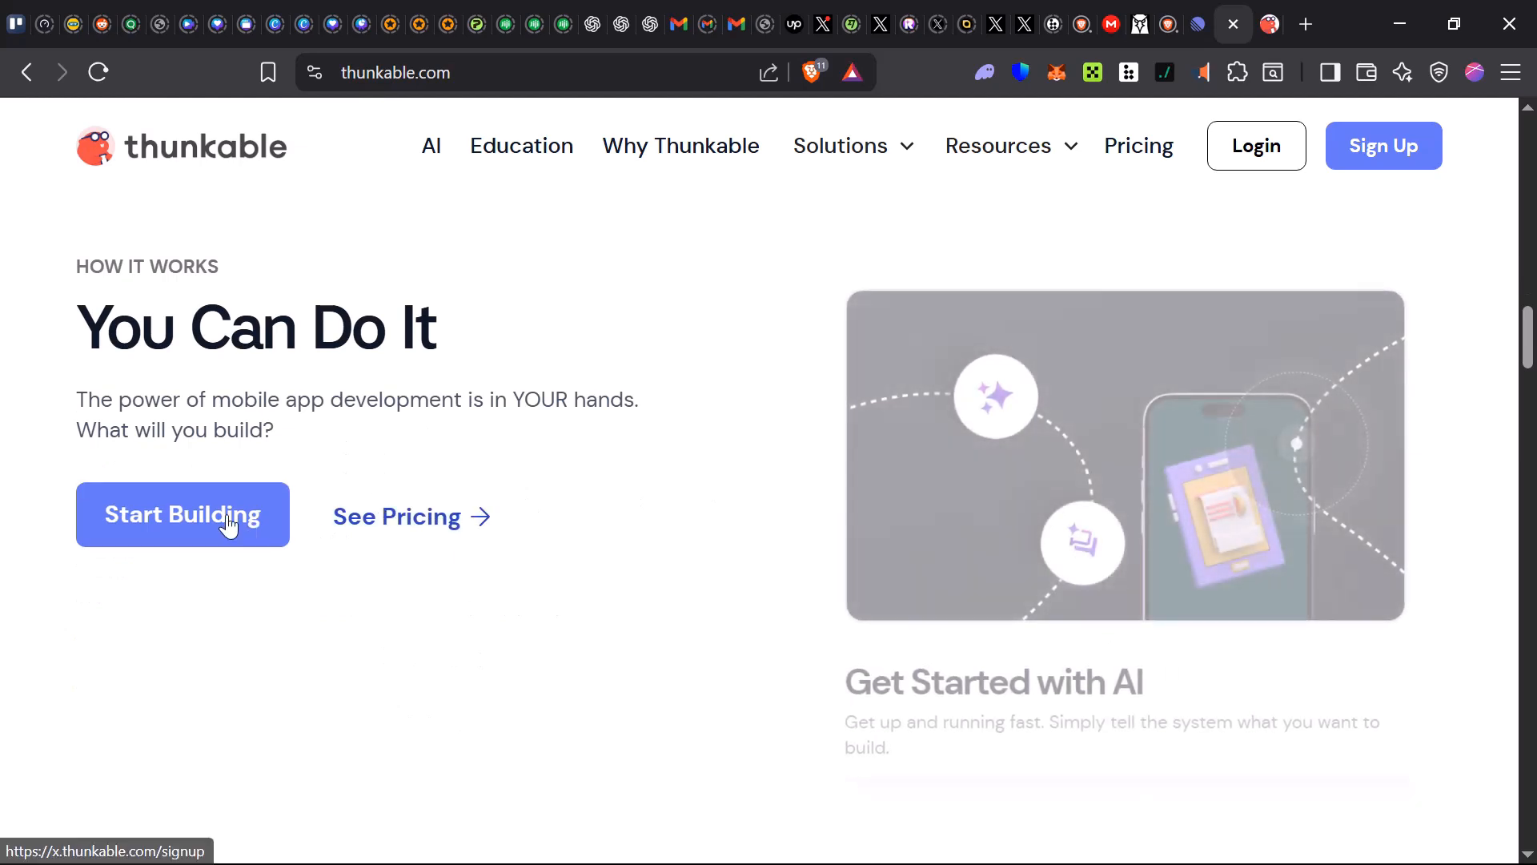
scroll(1036, 724, "down", 1)
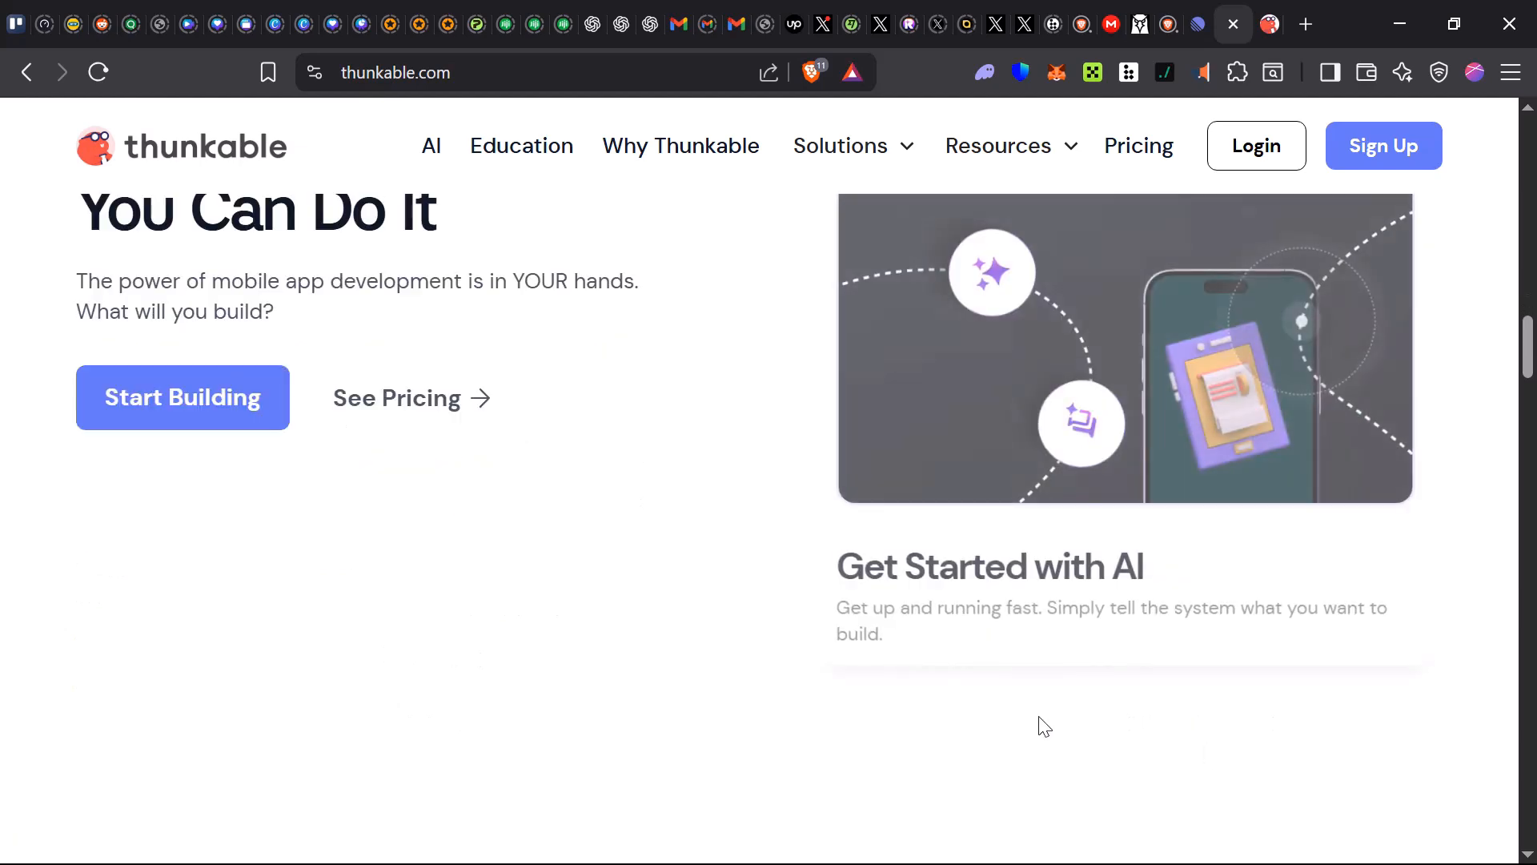
scroll(947, 611, "up", 20)
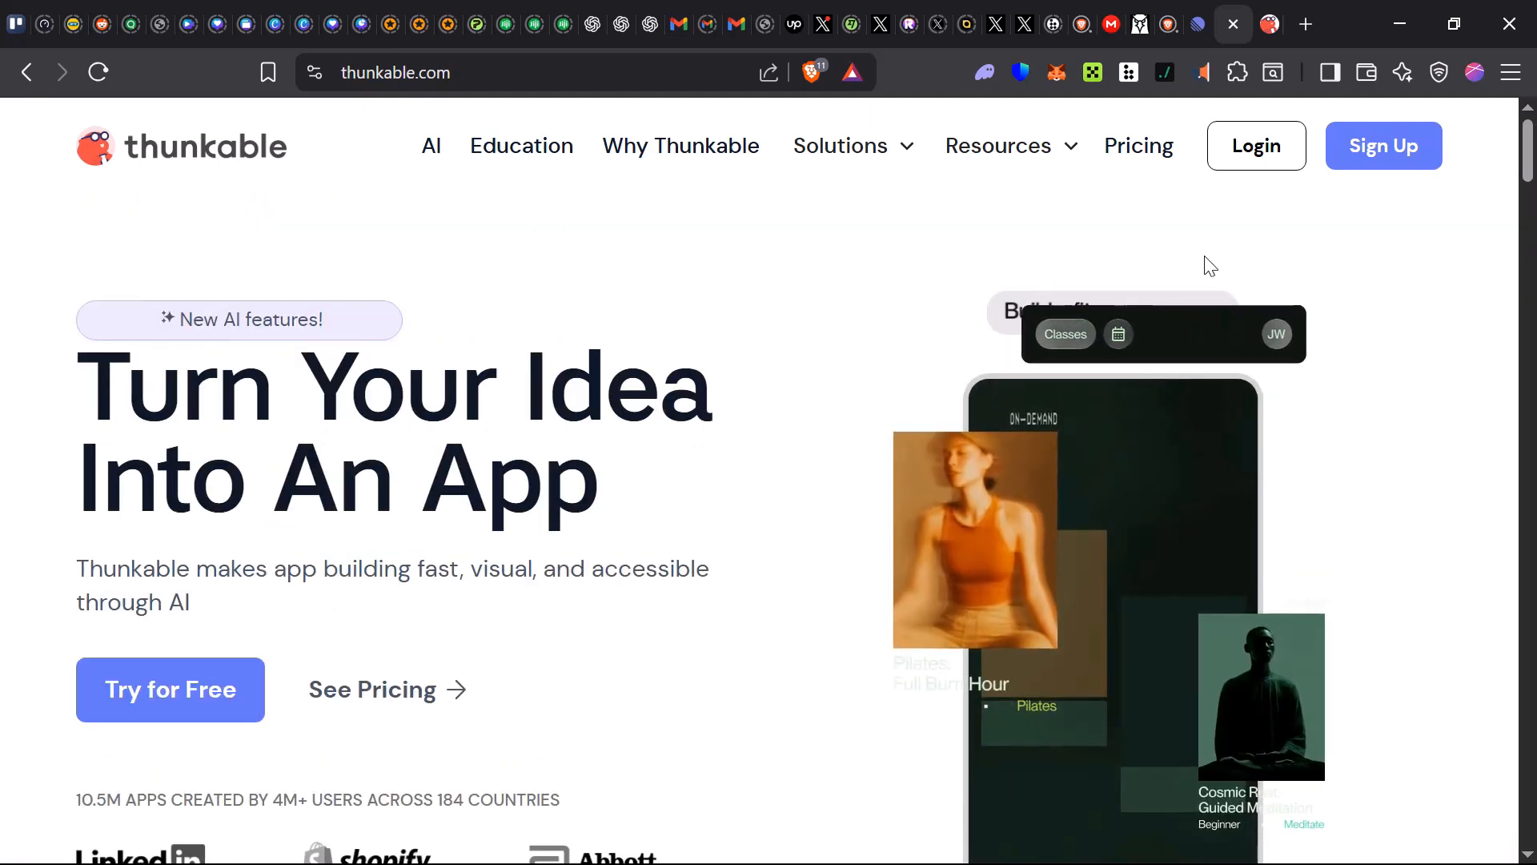
Open the sign-up page and sign up for a Thunkable account with email
left_click(1386, 155)
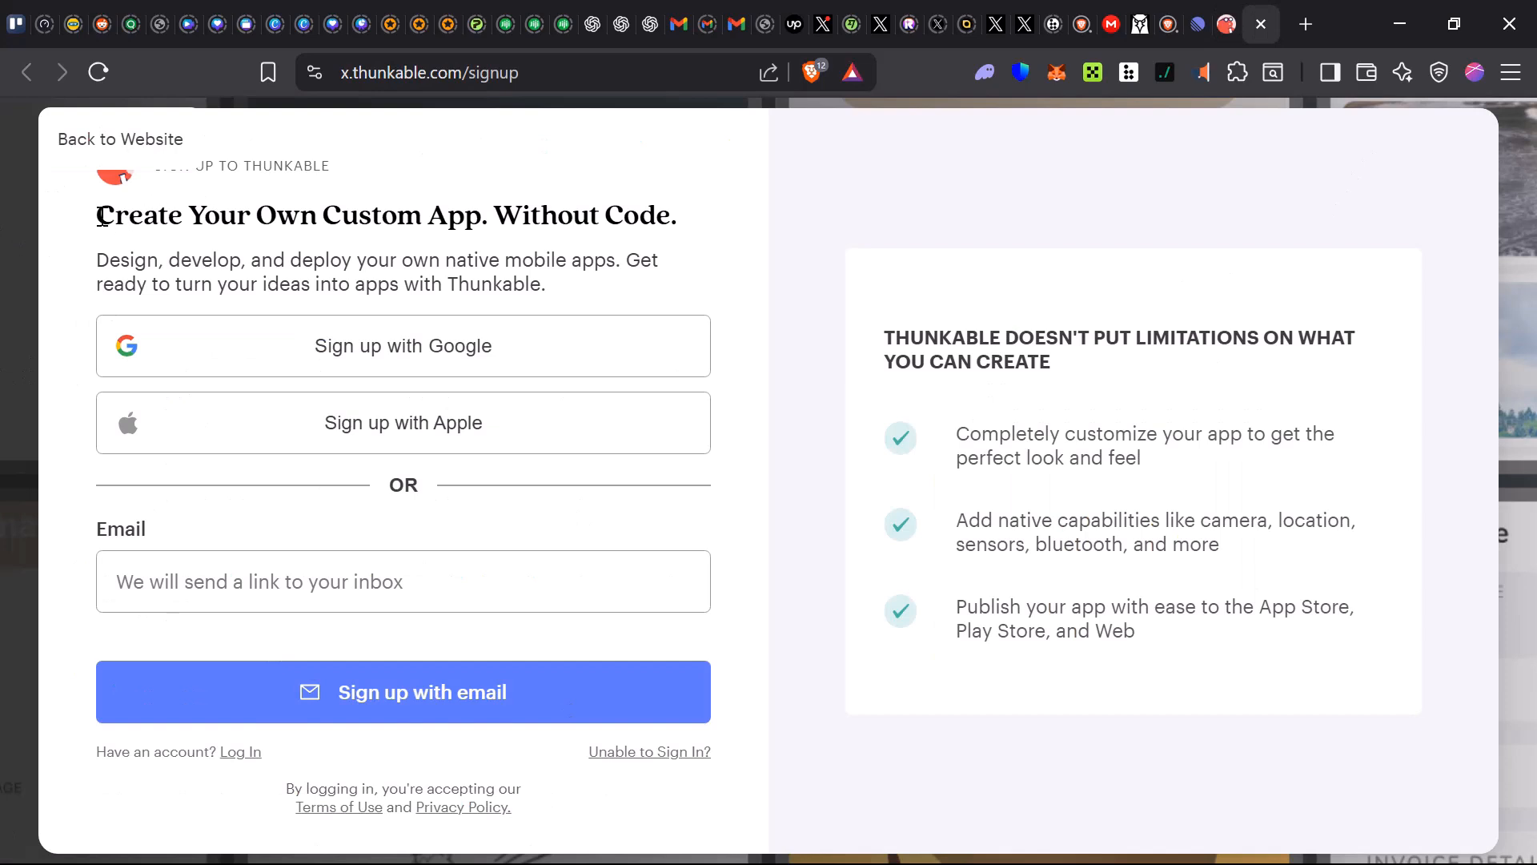
left_click_drag(103, 216, 761, 221)
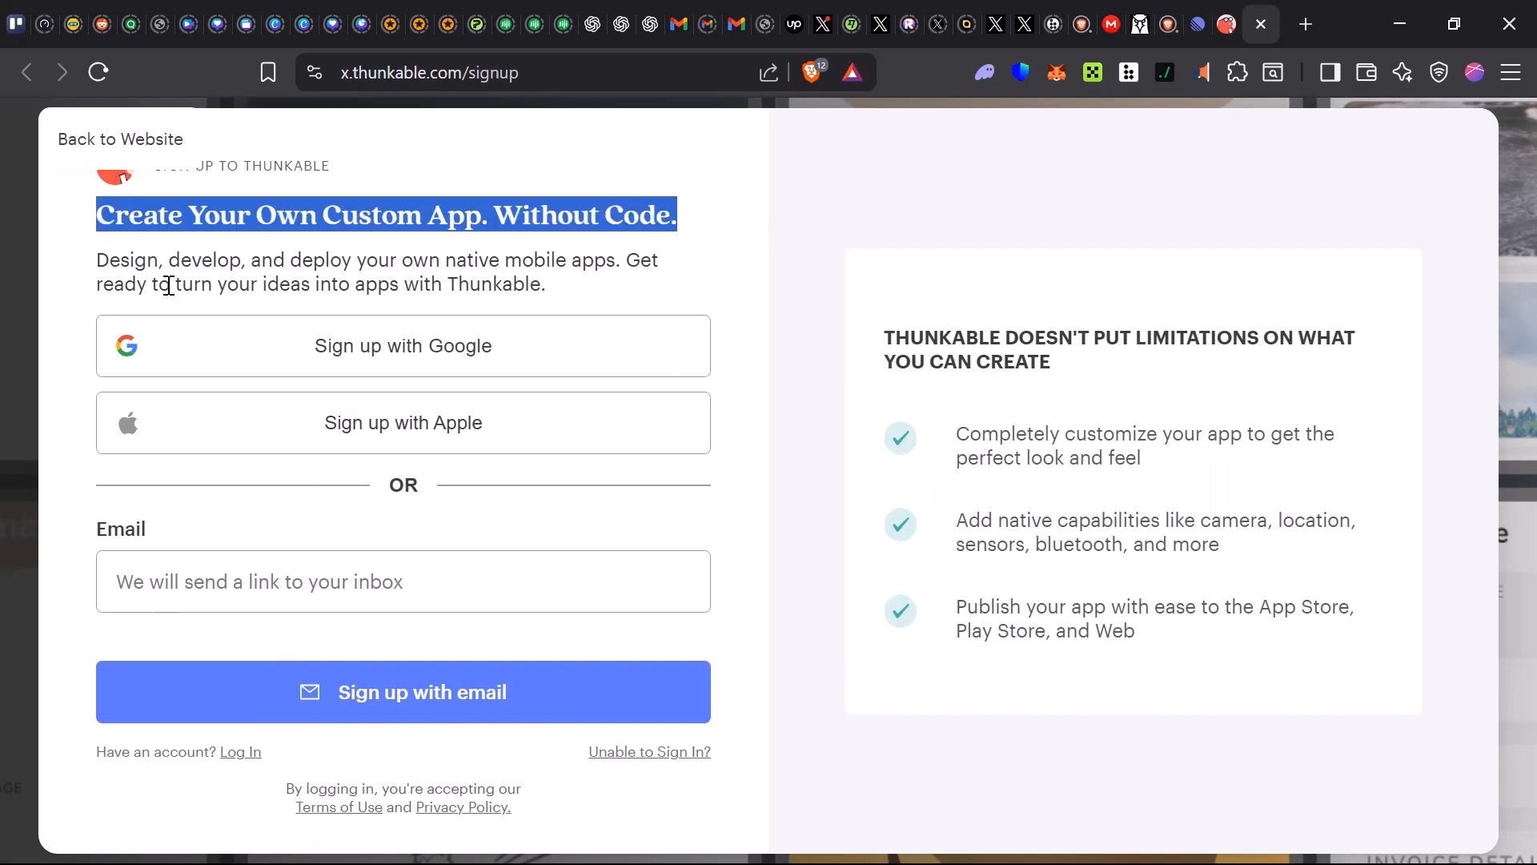
left_click_drag(658, 259, 707, 296)
left_click(48, 272)
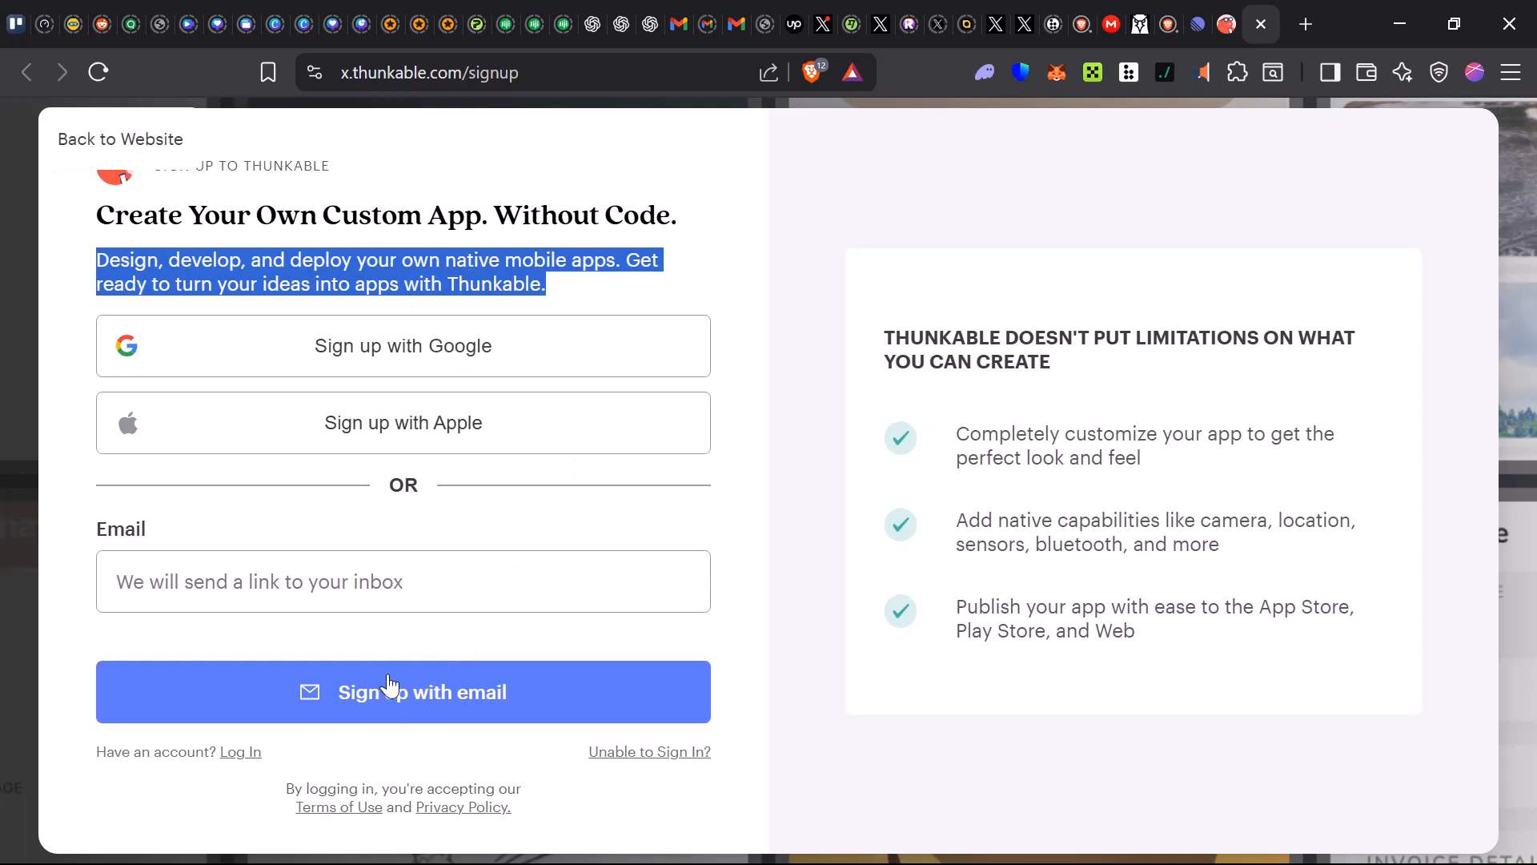
left_click(399, 703)
left_click(390, 603)
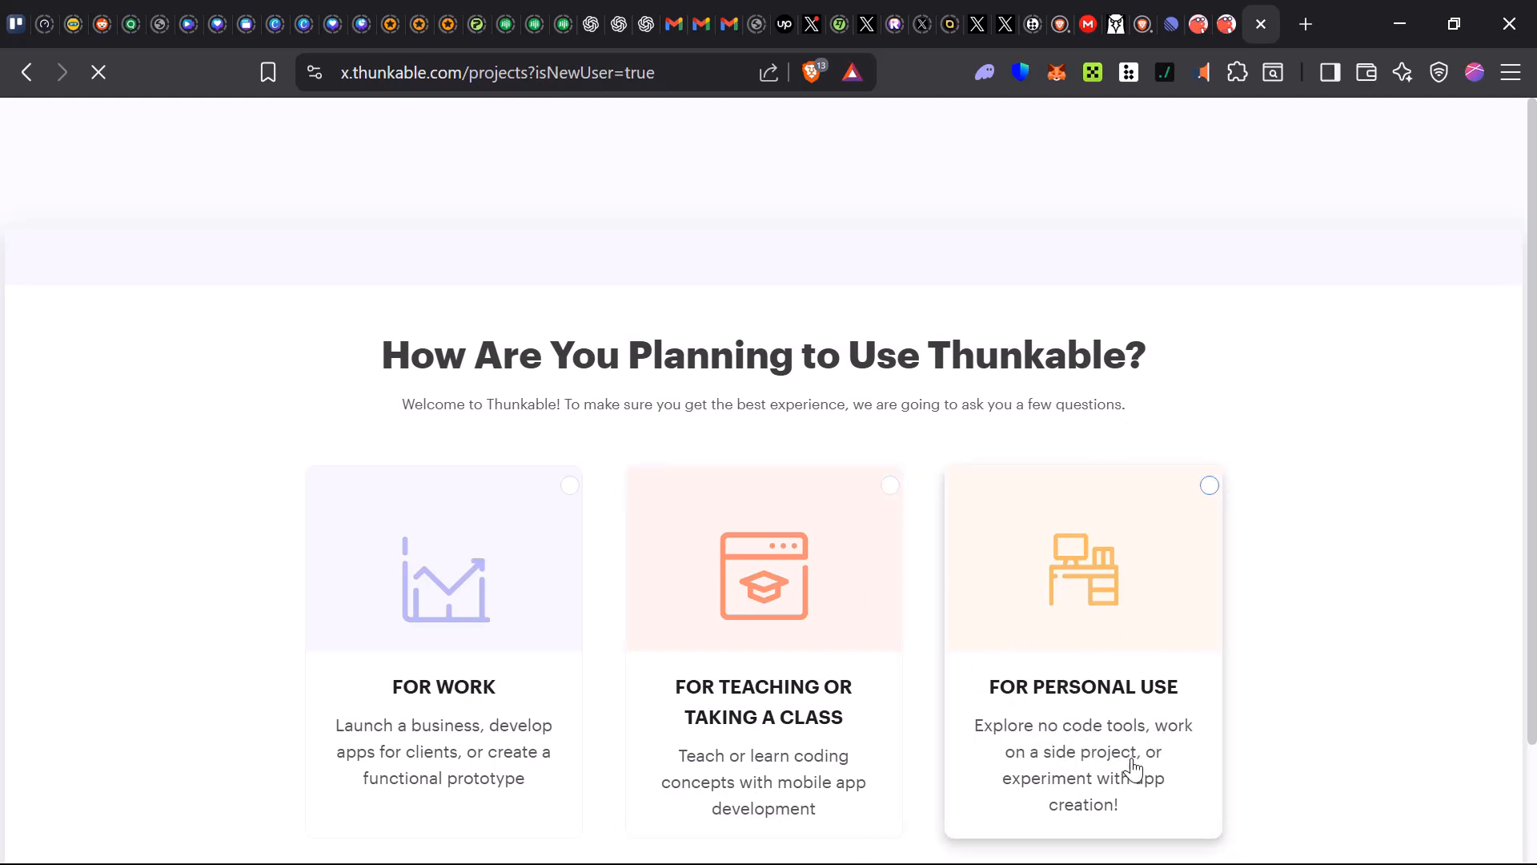
Answer the usage question with For Personal Use and continue
left_click(1136, 486)
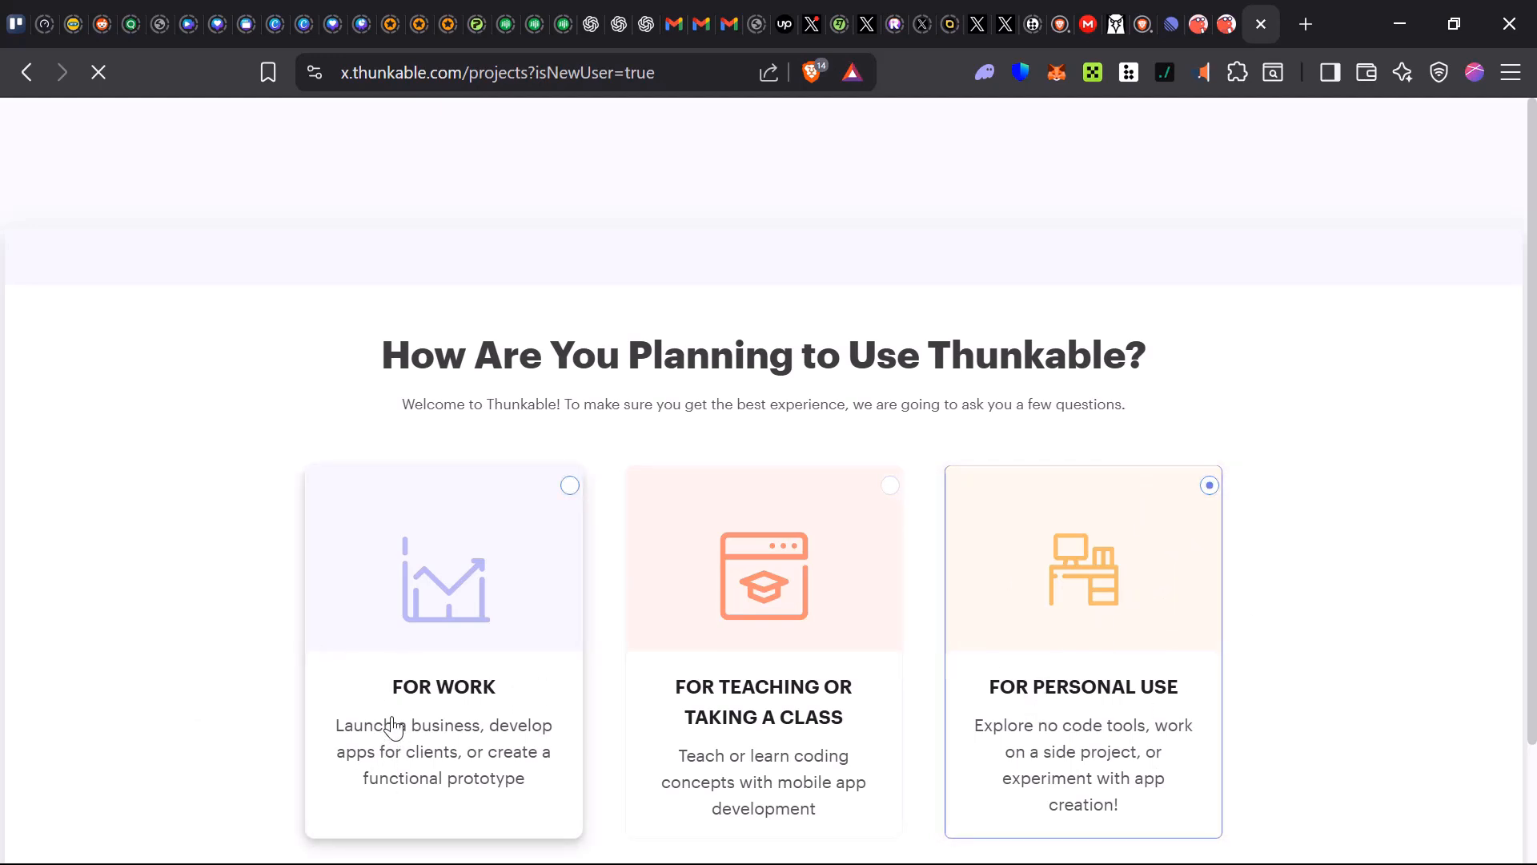
scroll(440, 716, "down", 1)
scroll(497, 721, "down", 2)
left_click(673, 807)
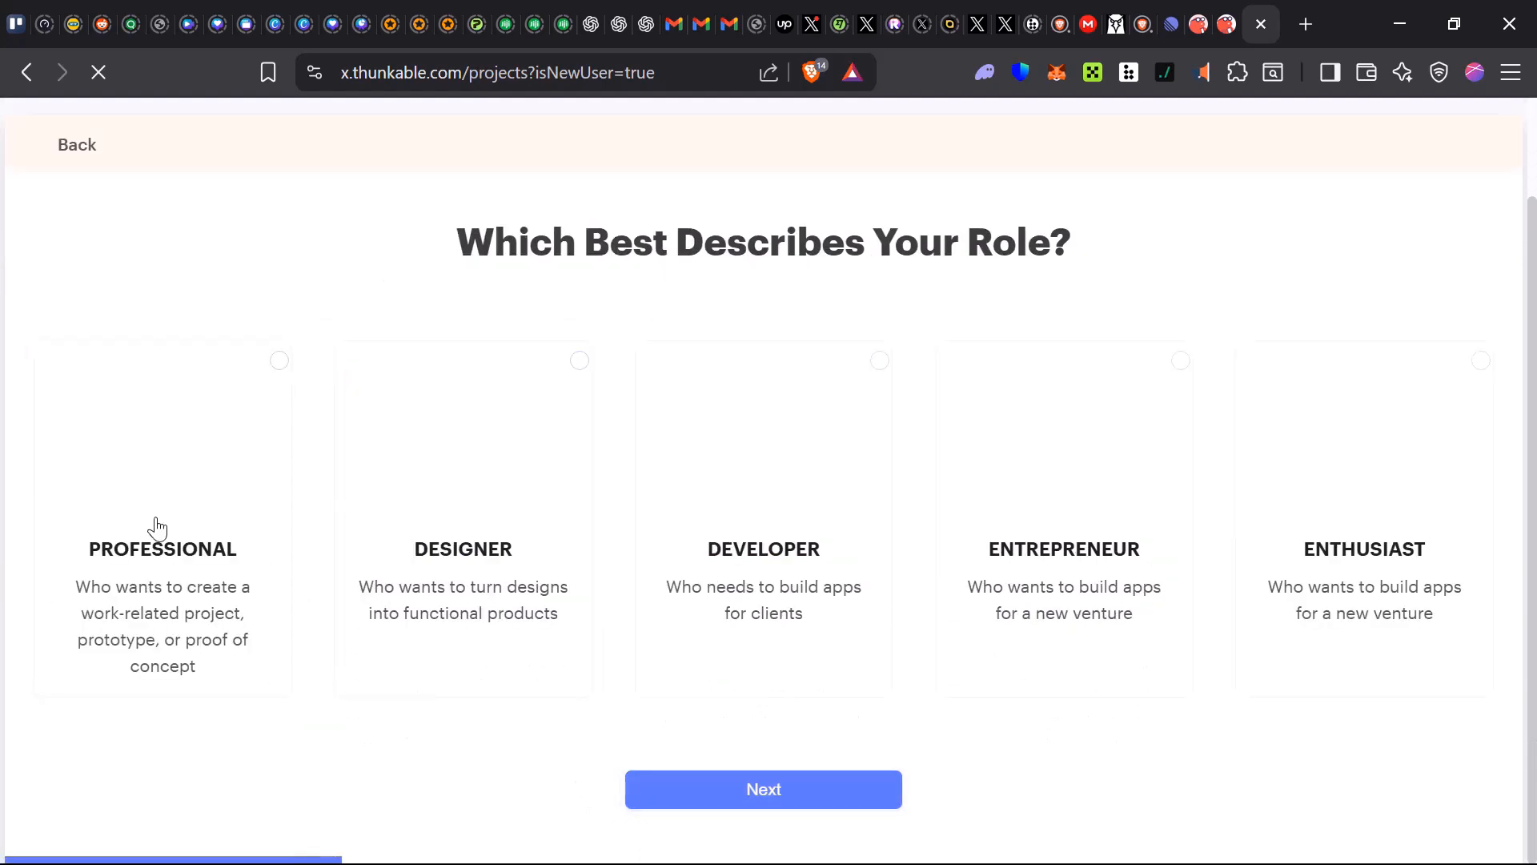
Choose Developer as the role that best describes you and continue
left_click_drag(463, 233, 1122, 253)
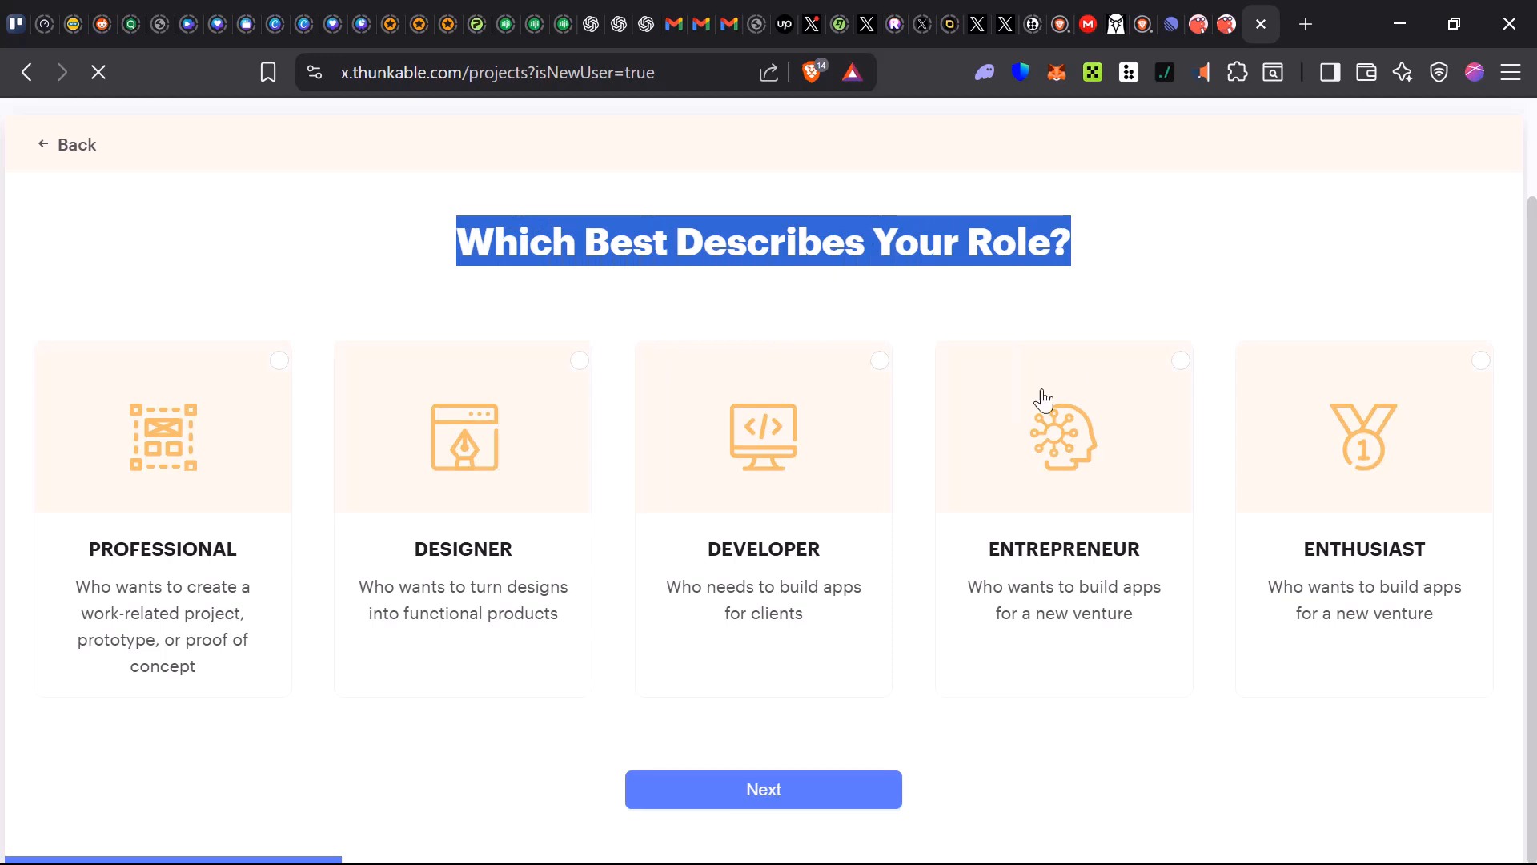
left_click(1232, 243)
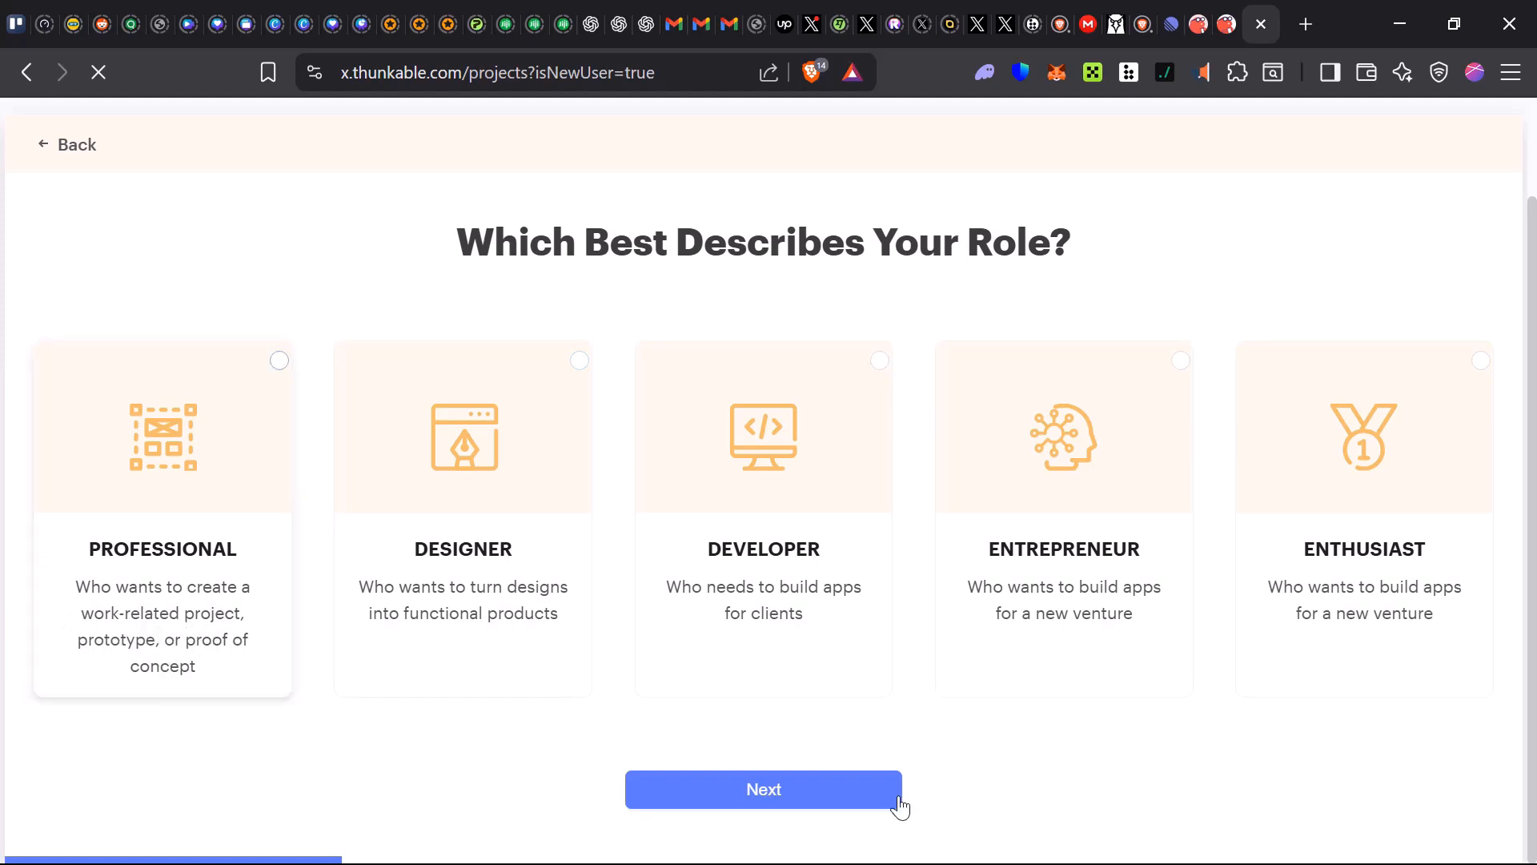
left_click(851, 364)
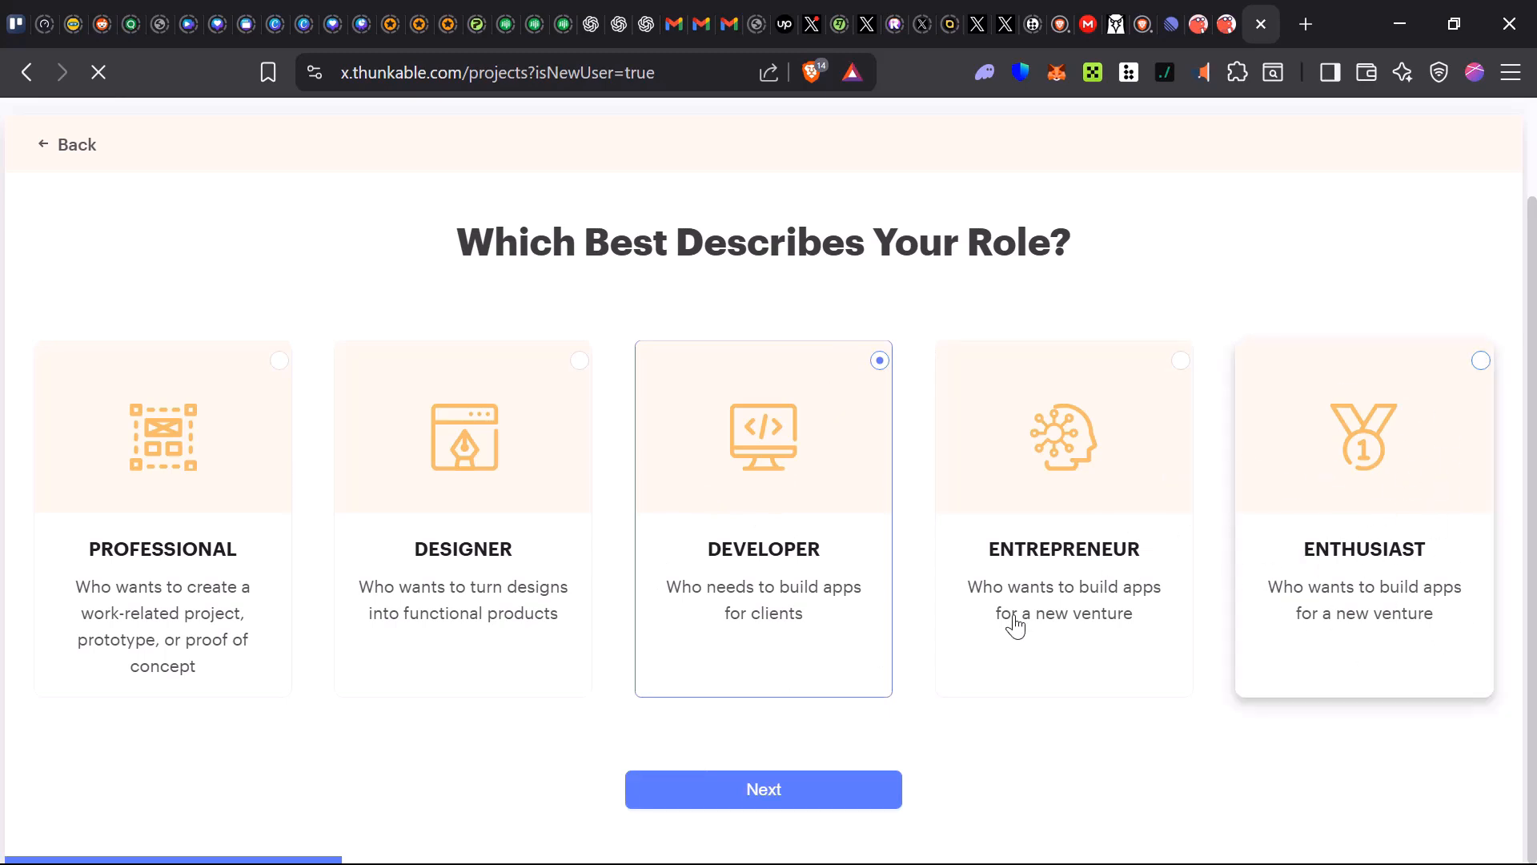
left_click(759, 793)
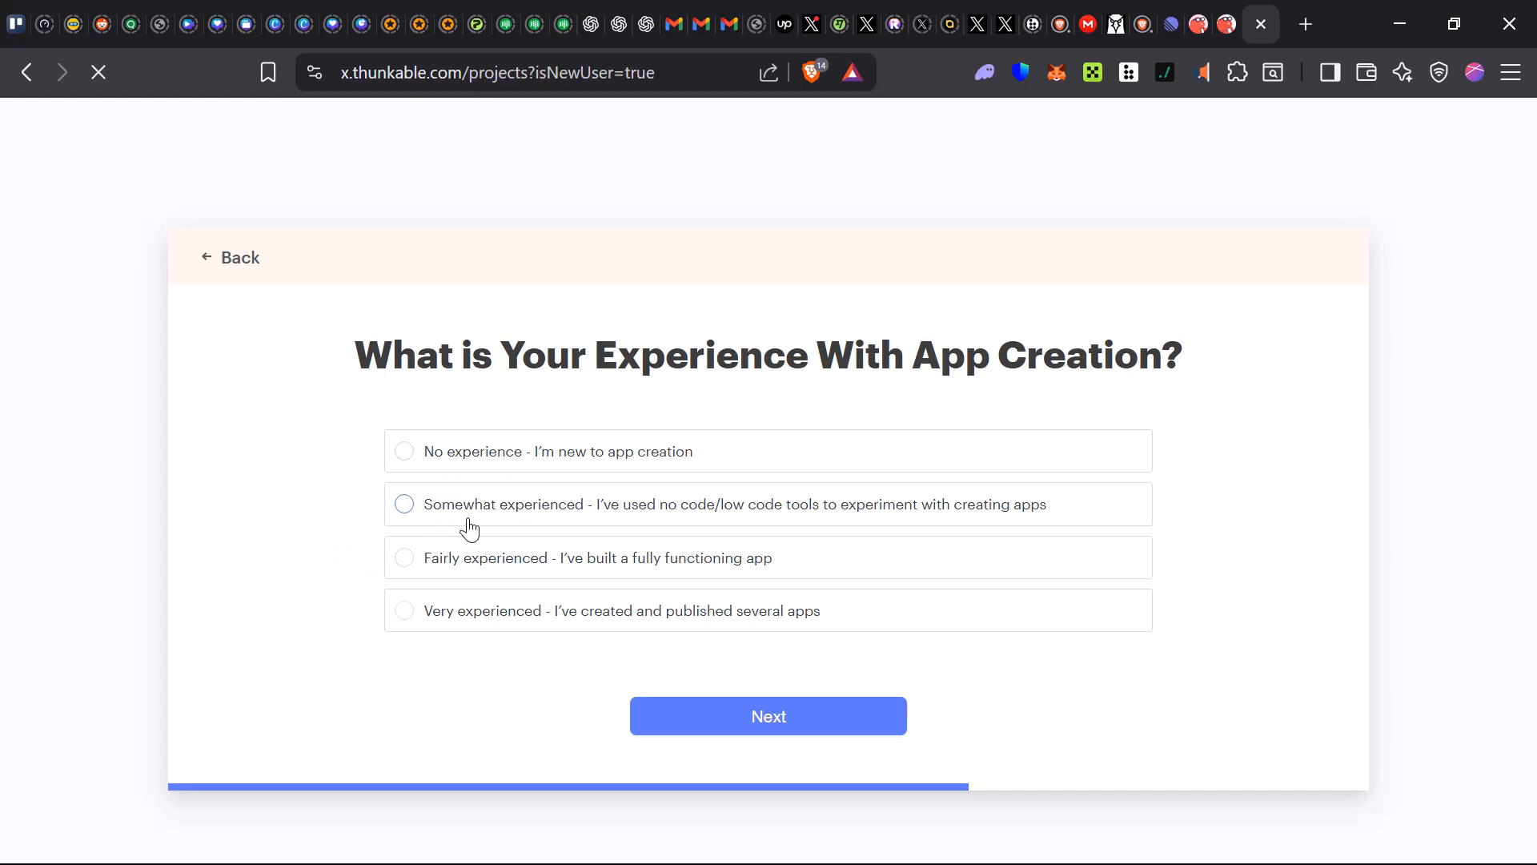
Select Somewhat experienced as your app creation experience and continue
left_click(673, 570)
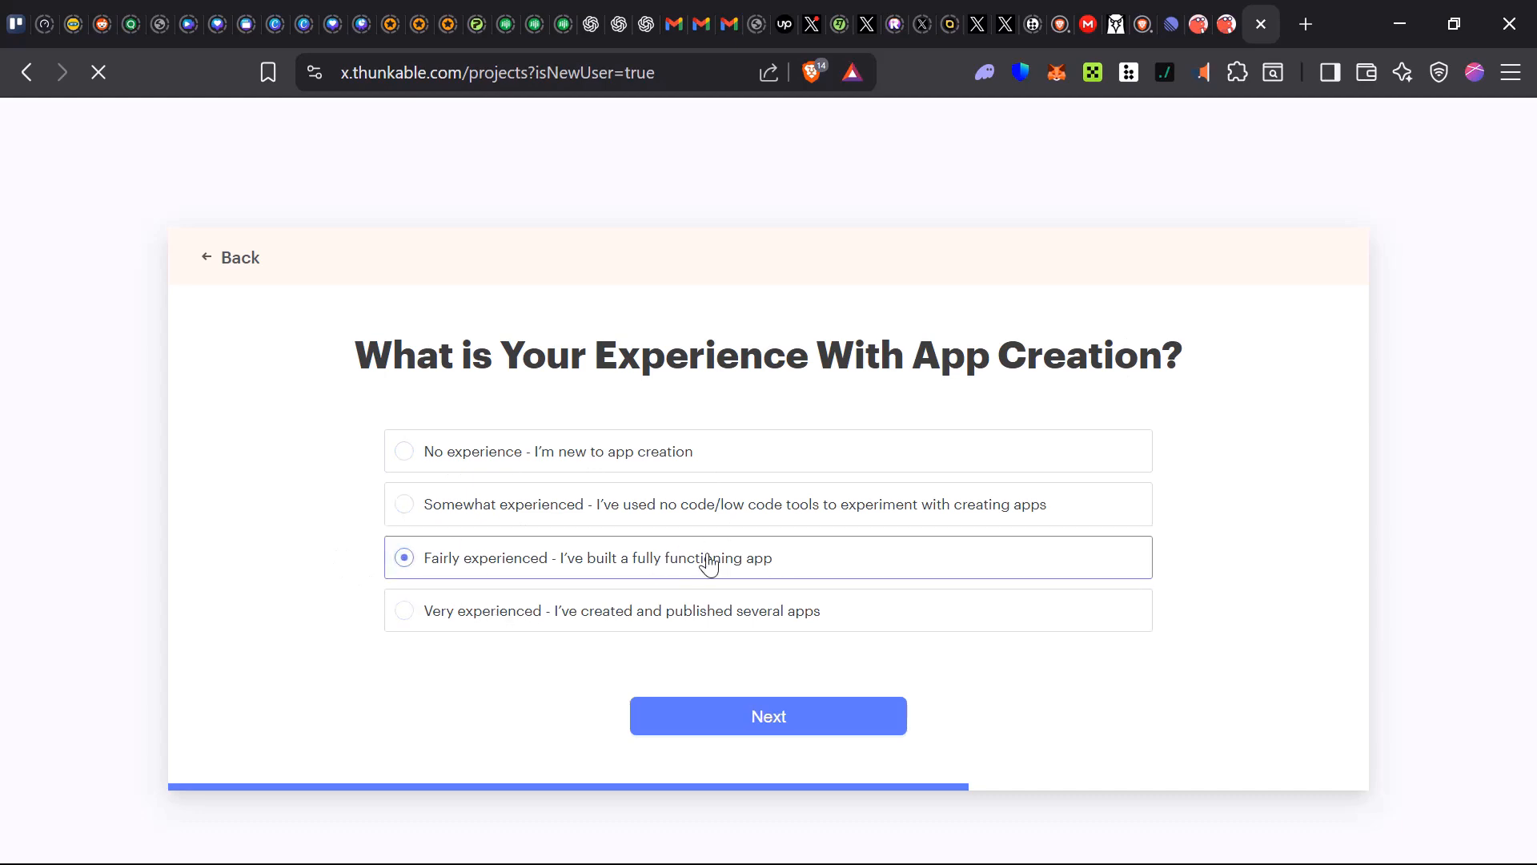
left_click(743, 522)
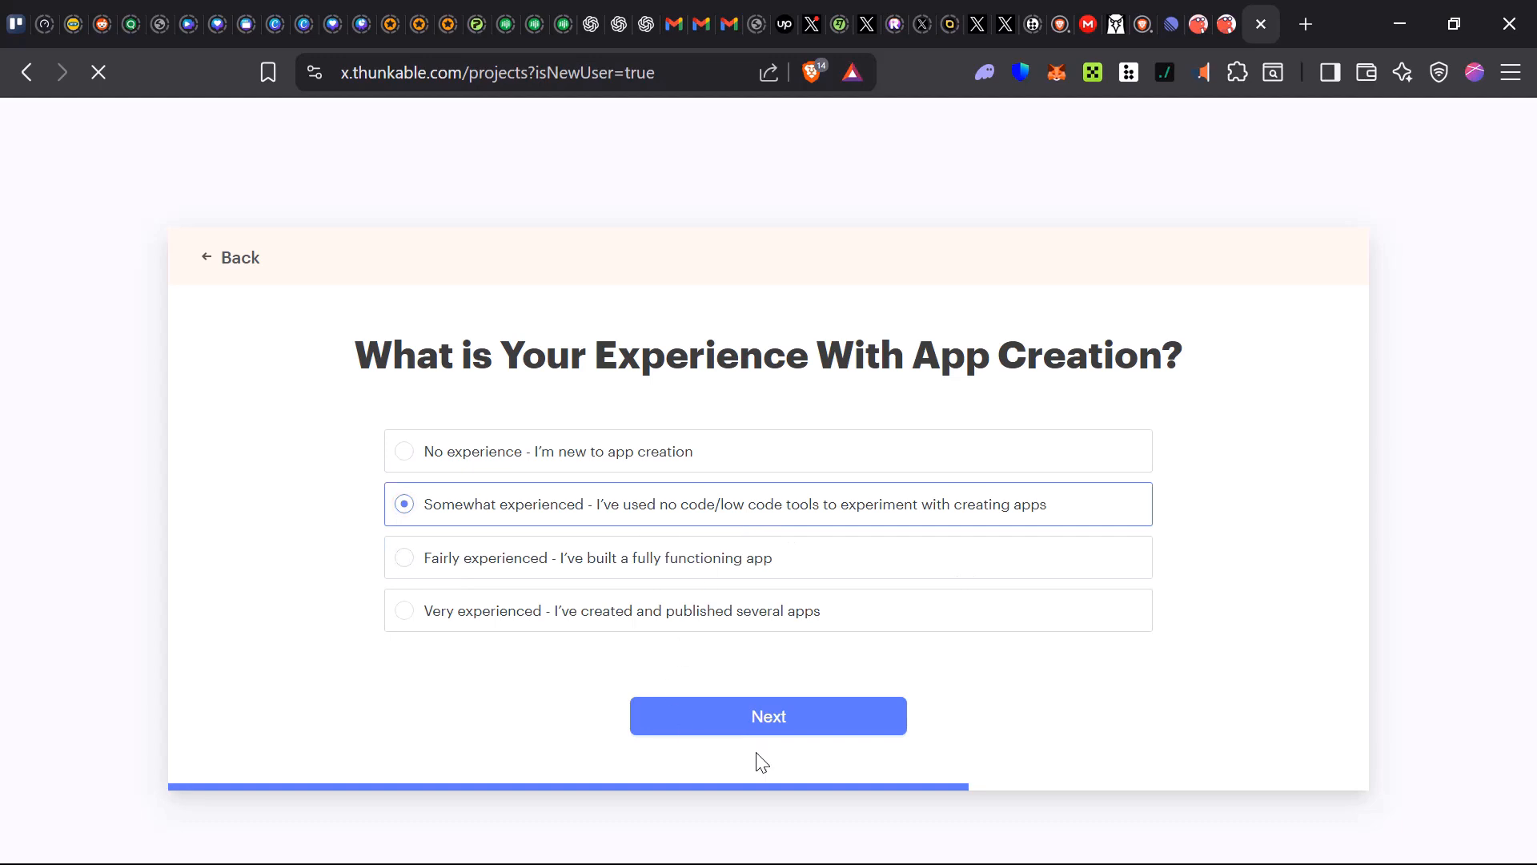
left_click(721, 730)
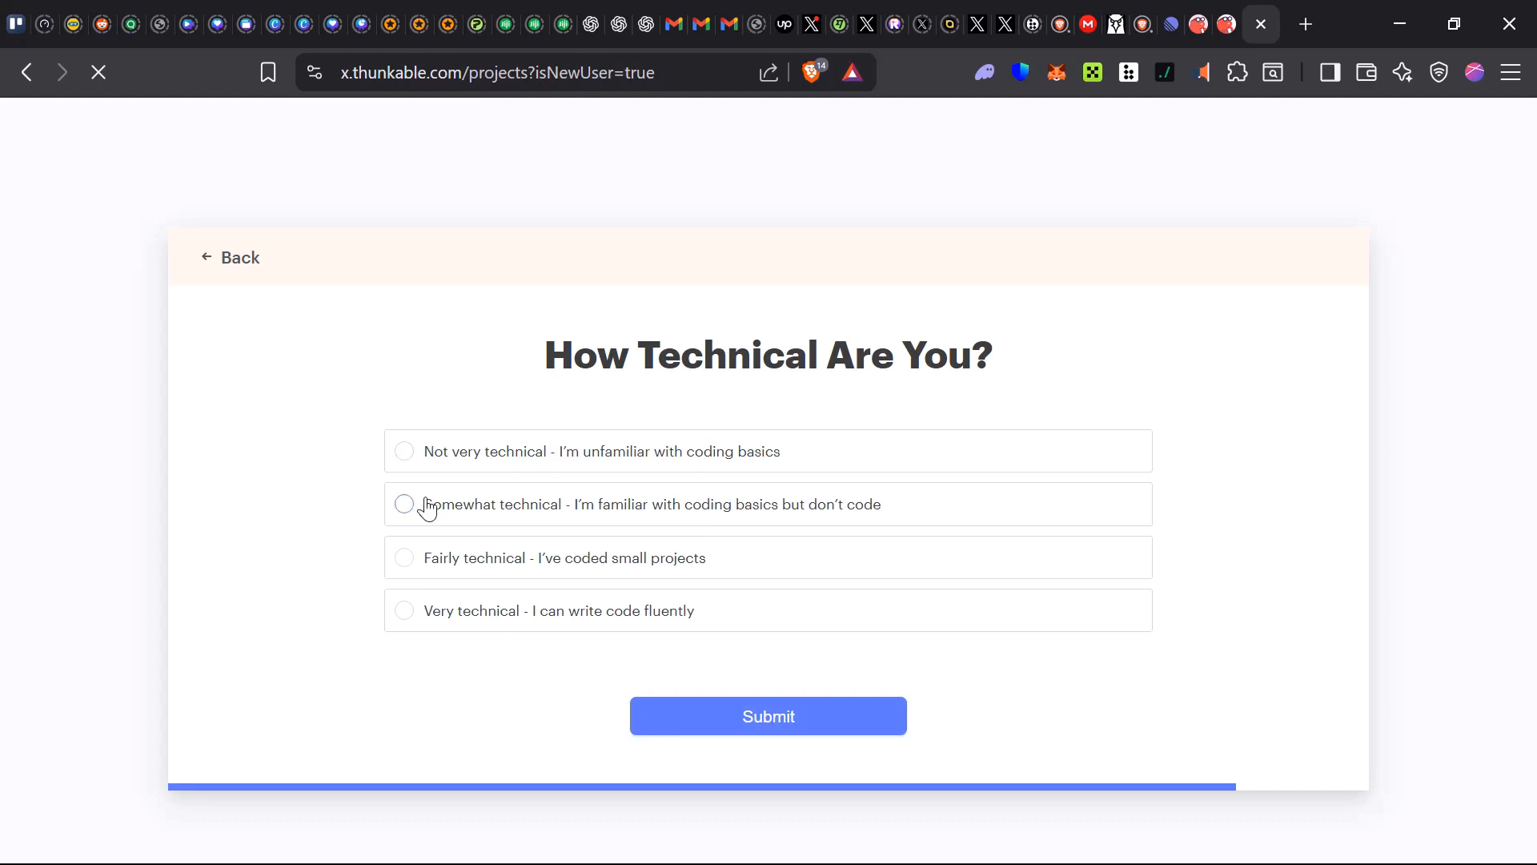
Select Somewhat technical as your technical level and submit the questionnaire
left_click(674, 522)
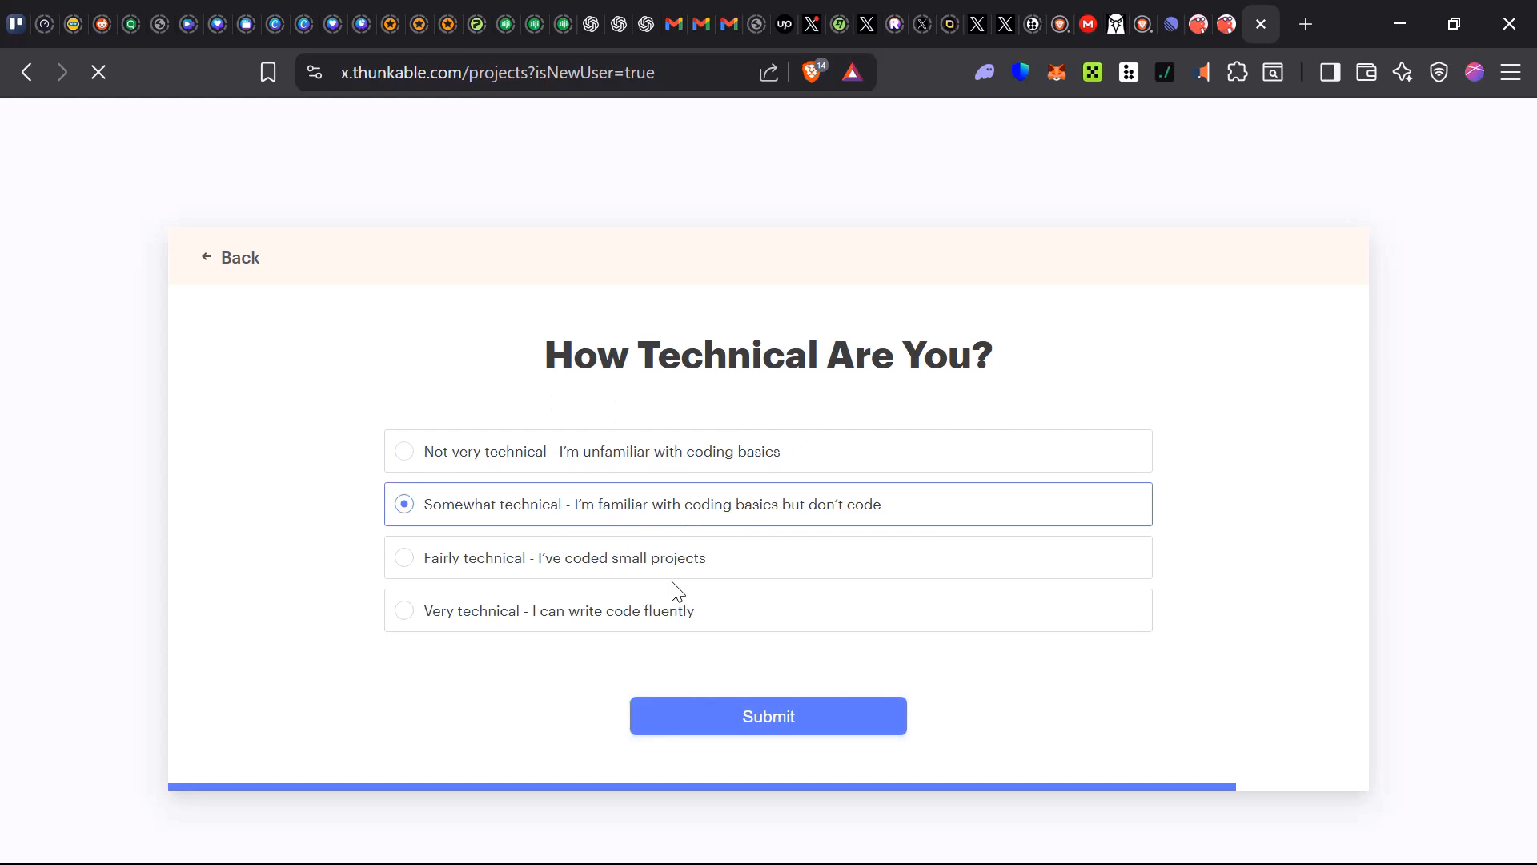
left_click(730, 729)
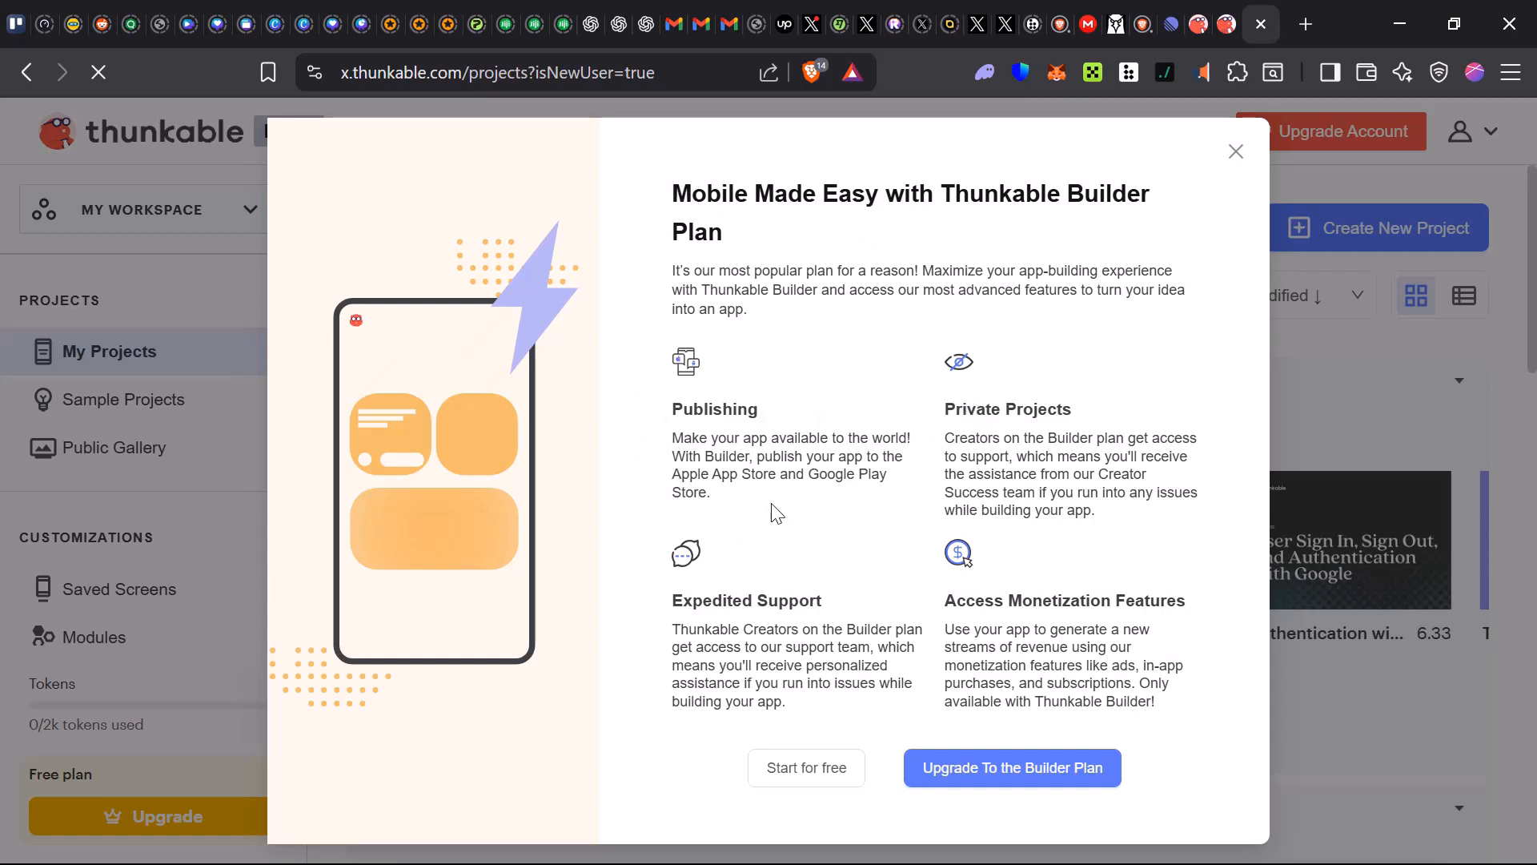
Decline the Builder plan upgrade offer by starting for free
left_click_drag(677, 597, 830, 608)
left_click_drag(918, 594, 1193, 603)
left_click(1194, 675)
left_click(809, 770)
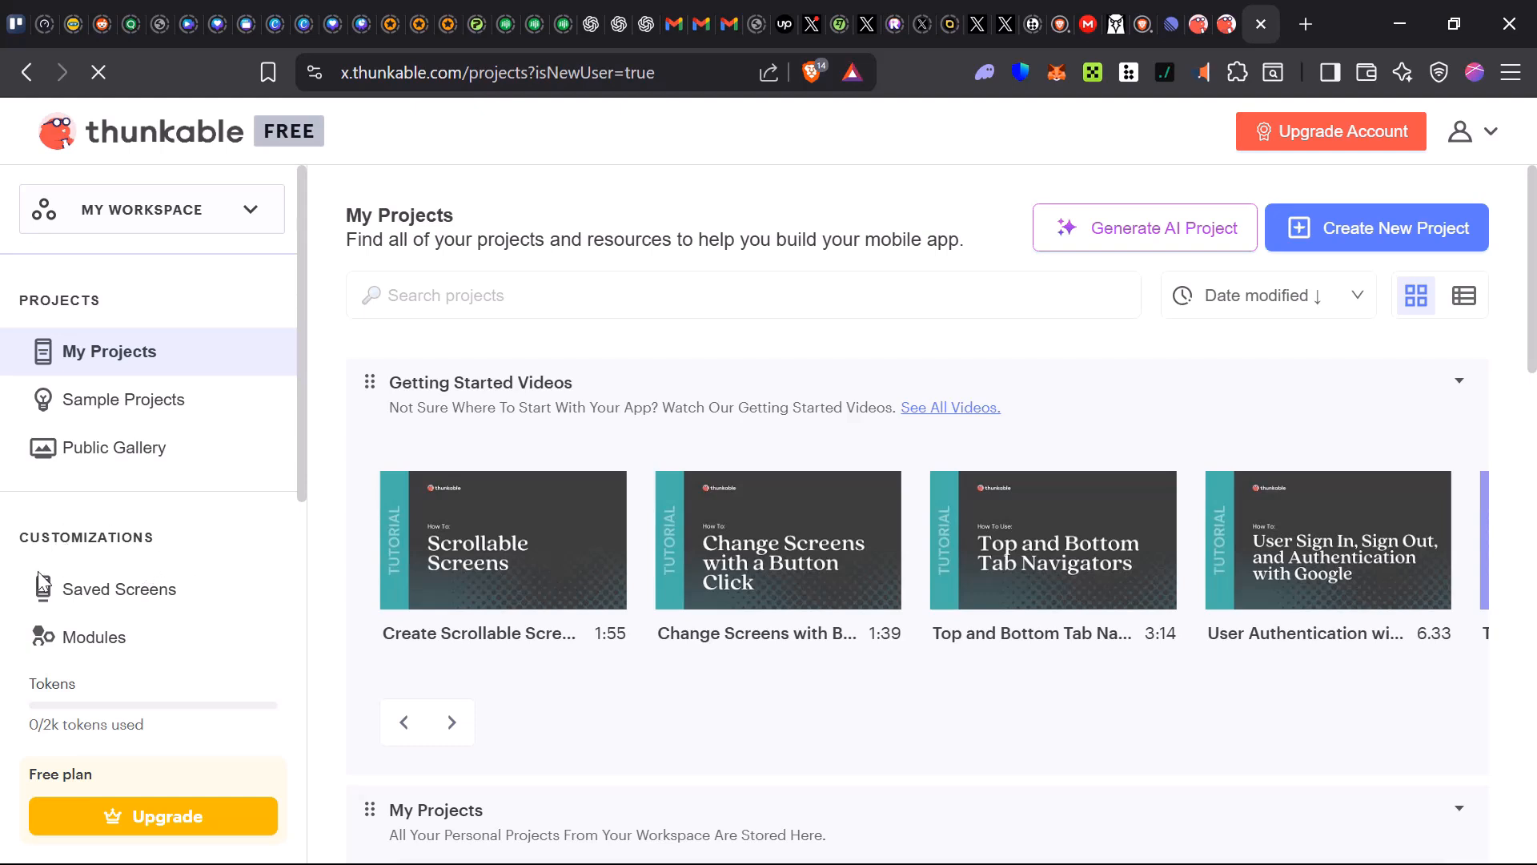
Start a new project and choose Food & Drink, Finance and Entertainment as its categories
scroll(160, 488, "down", 2)
scroll(120, 472, "up", 2)
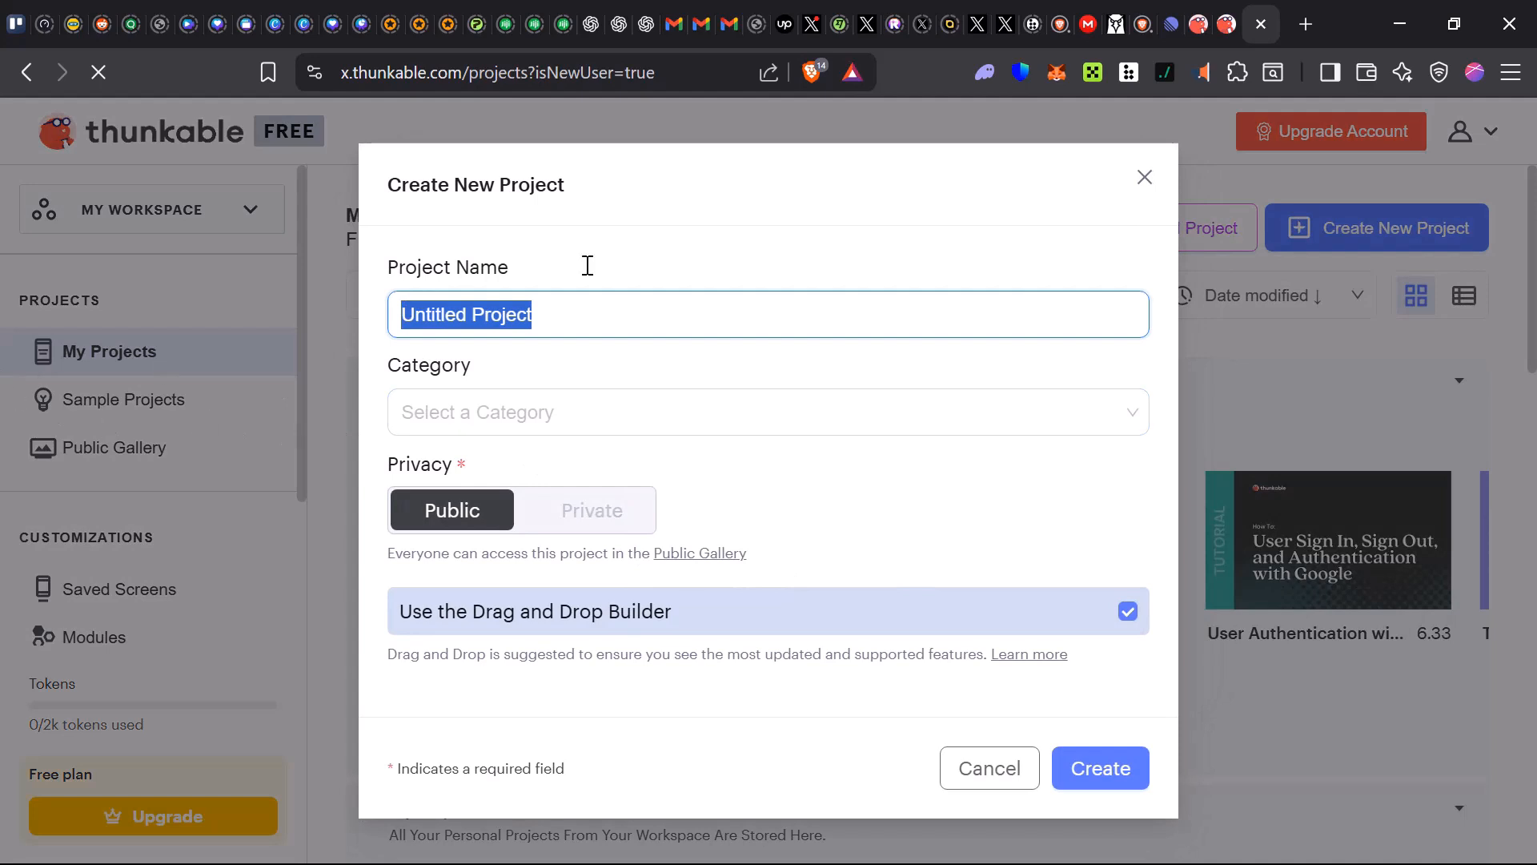
left_click(709, 410)
left_click(714, 422)
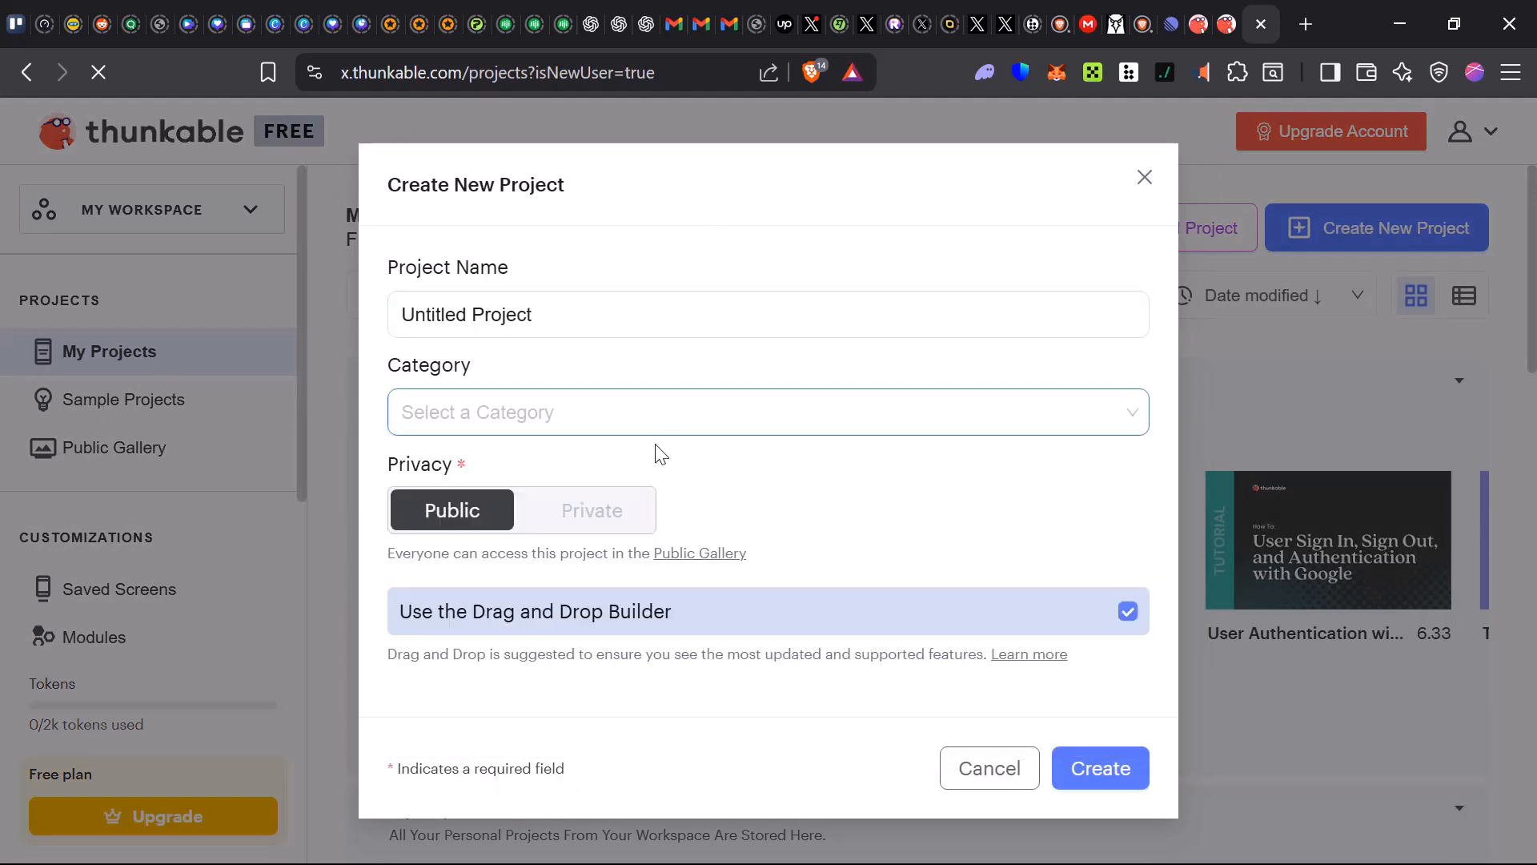
left_click(653, 418)
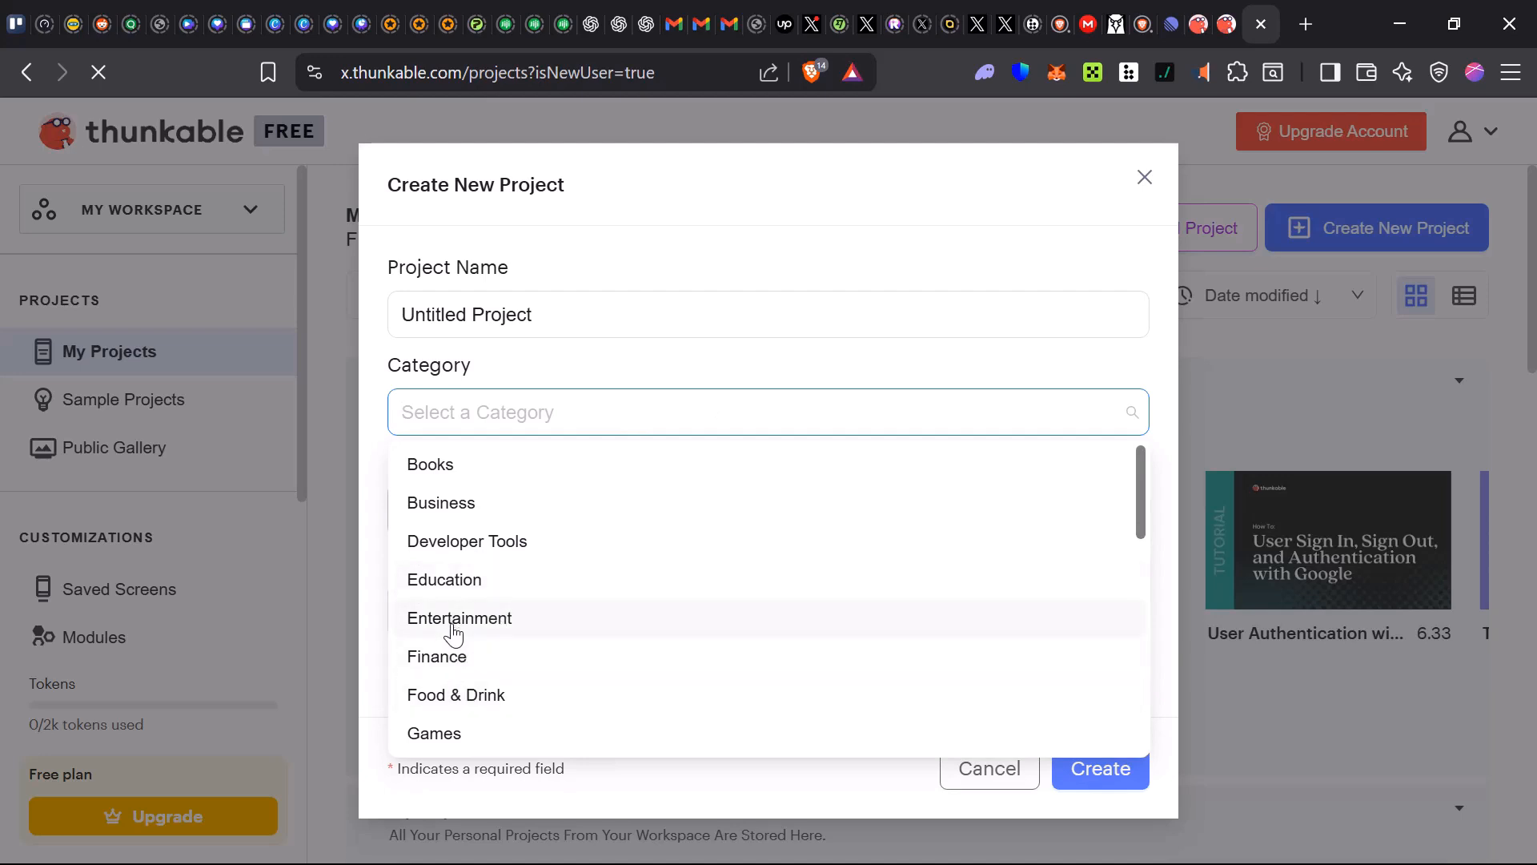
left_click(624, 708)
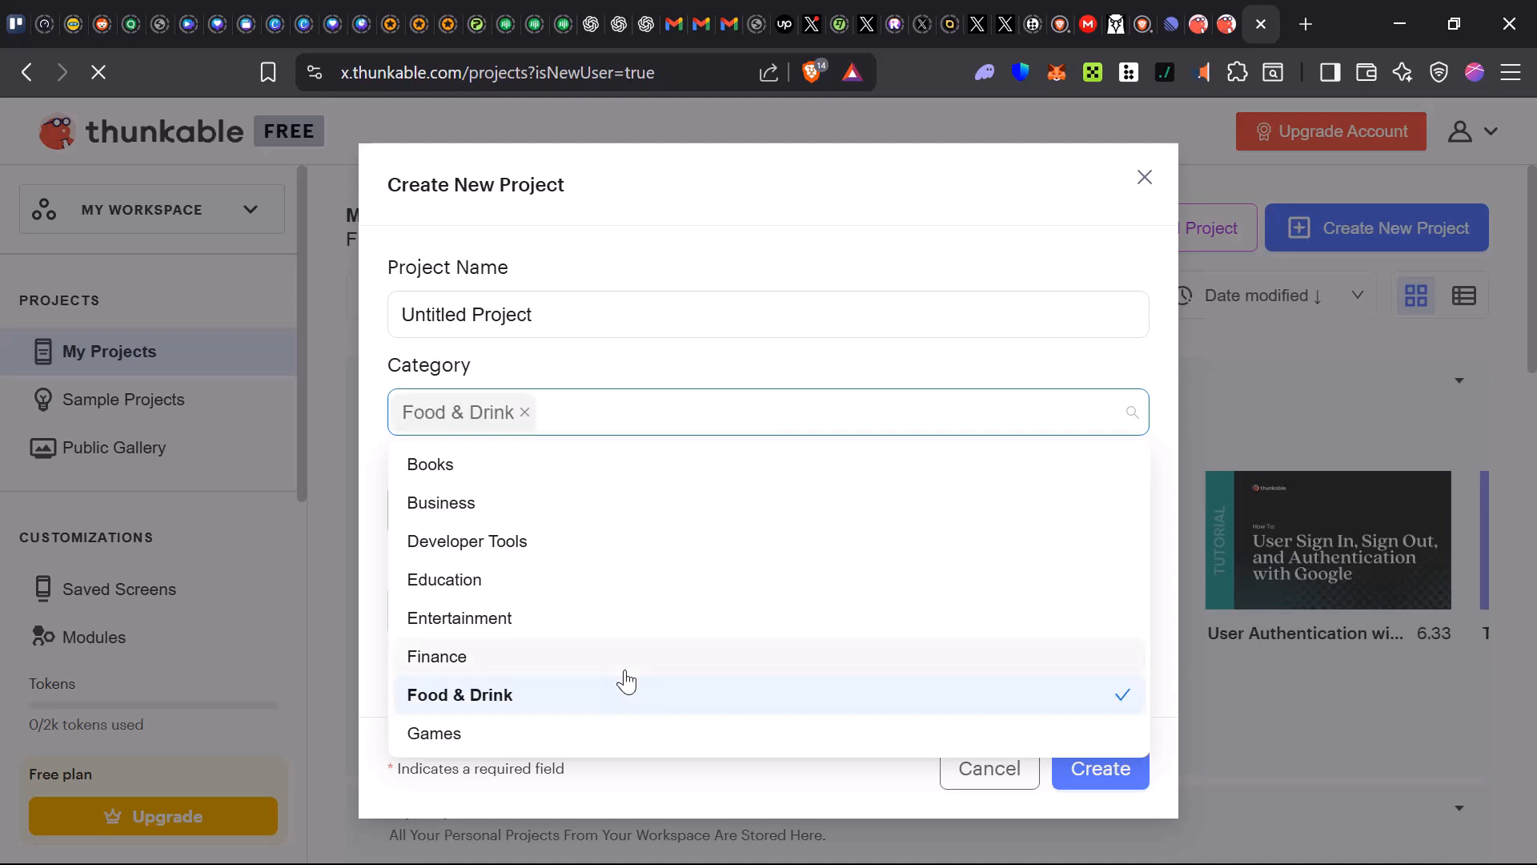
left_click(742, 708)
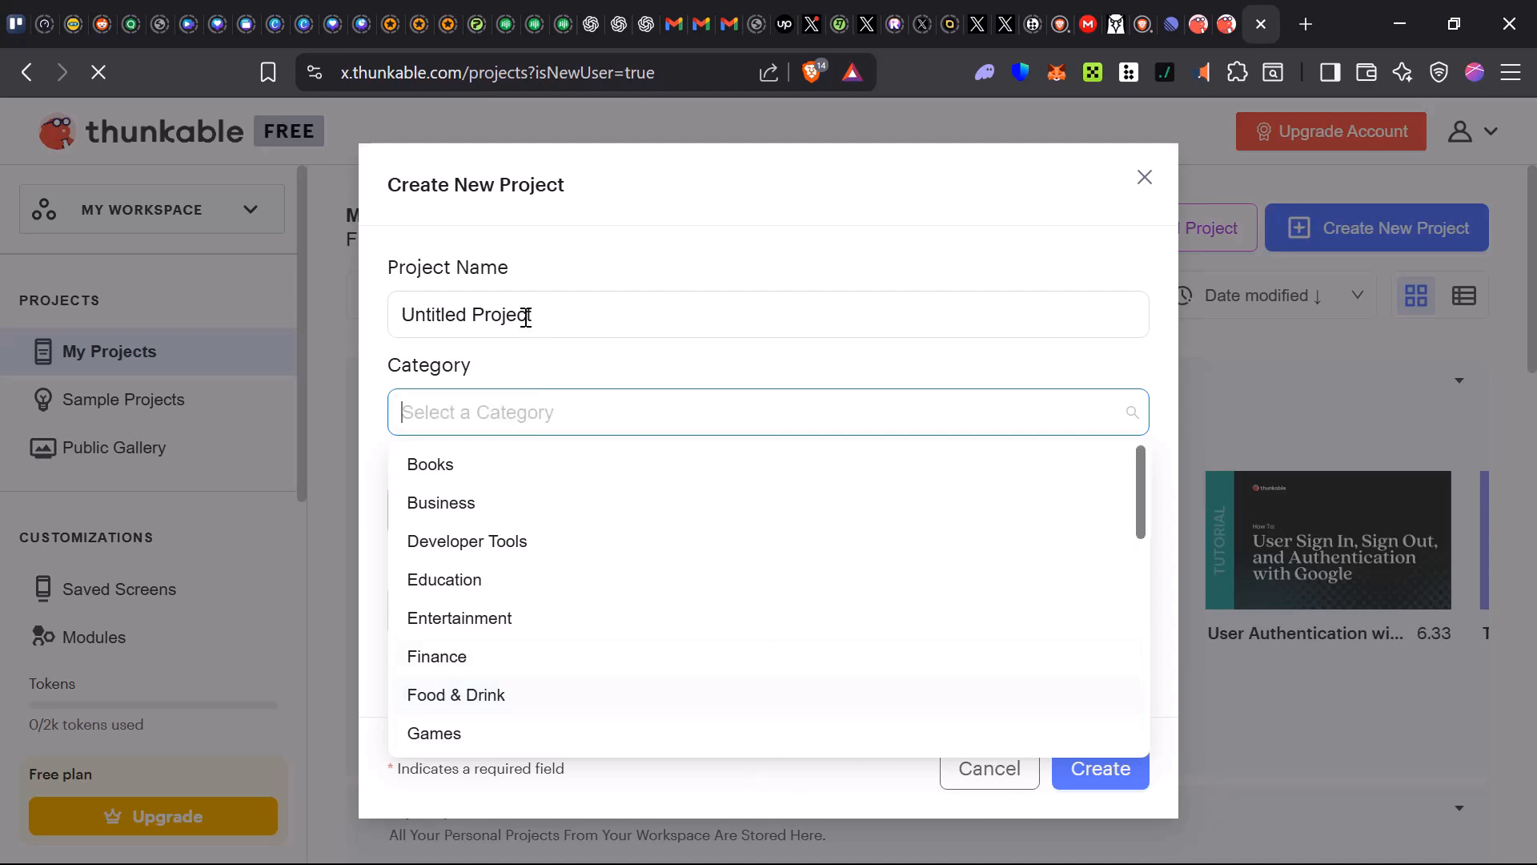
left_click(515, 693)
left_click(514, 656)
left_click(513, 621)
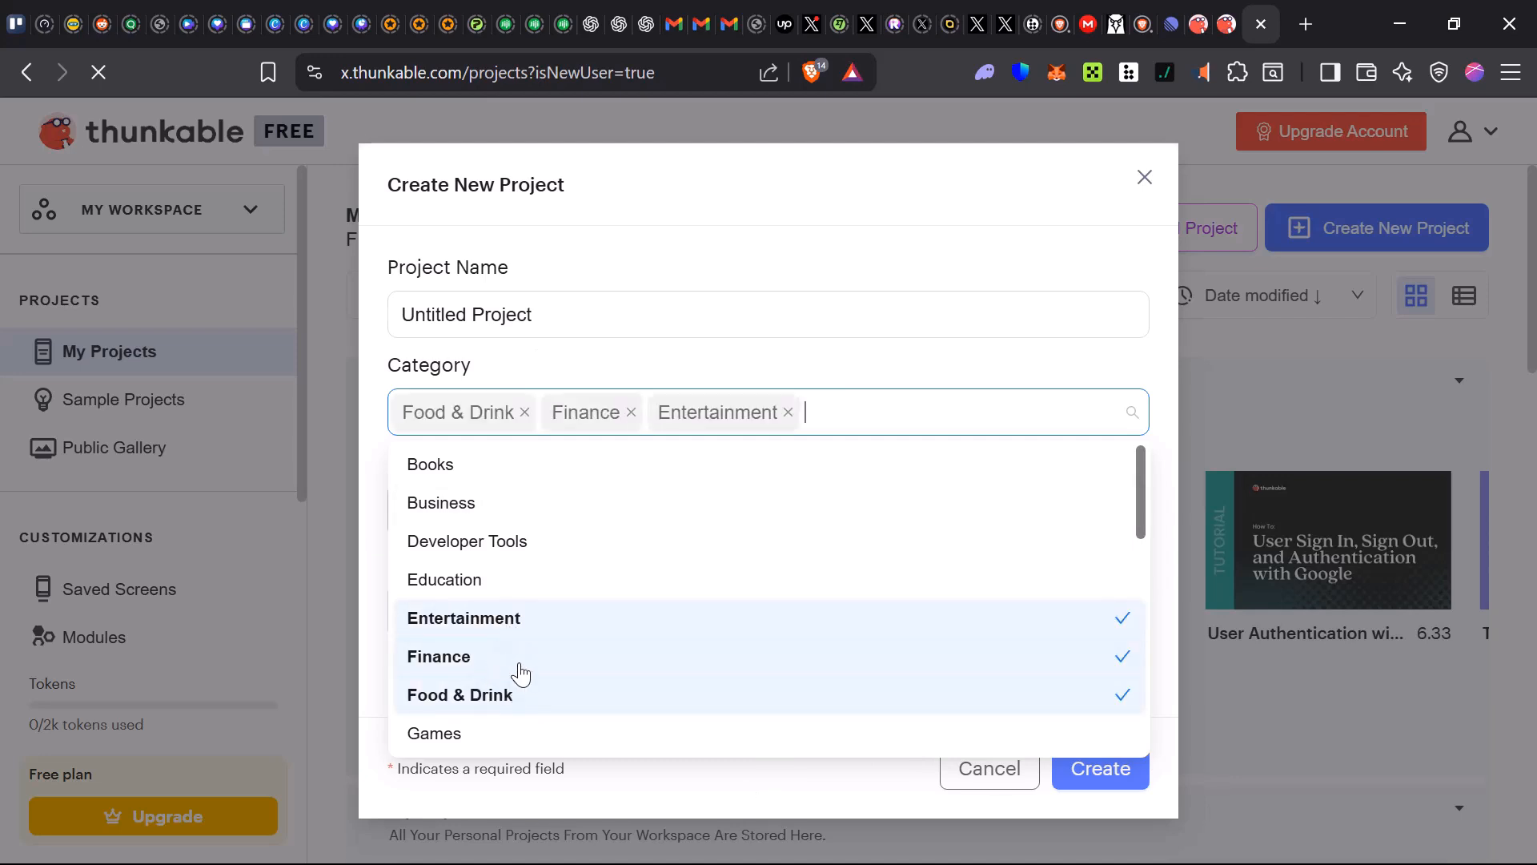
Name the project Grower
left_click_drag(569, 311, 288, 331)
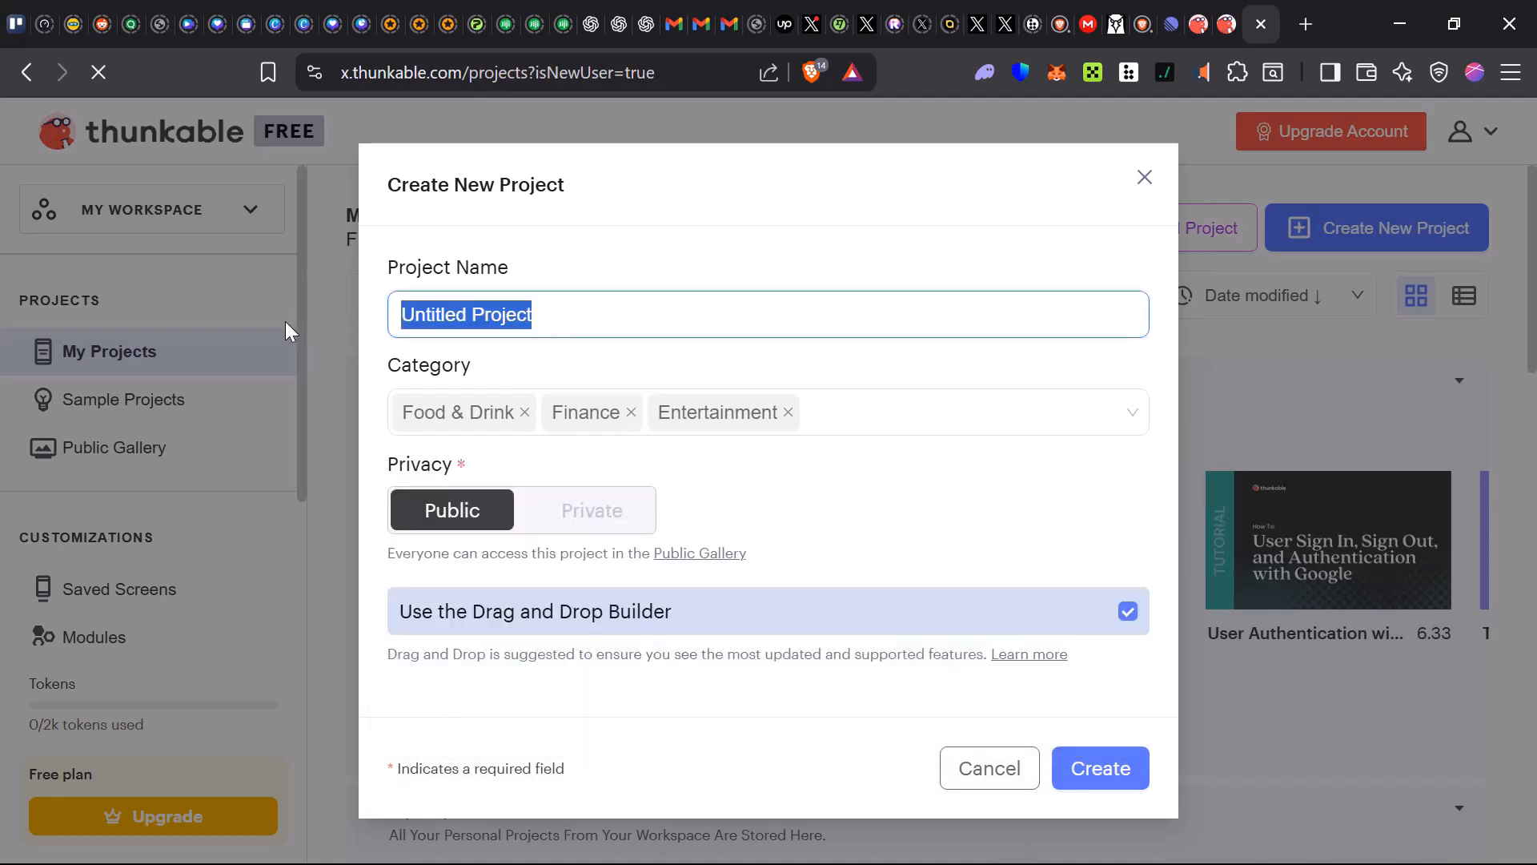
type("Grower")
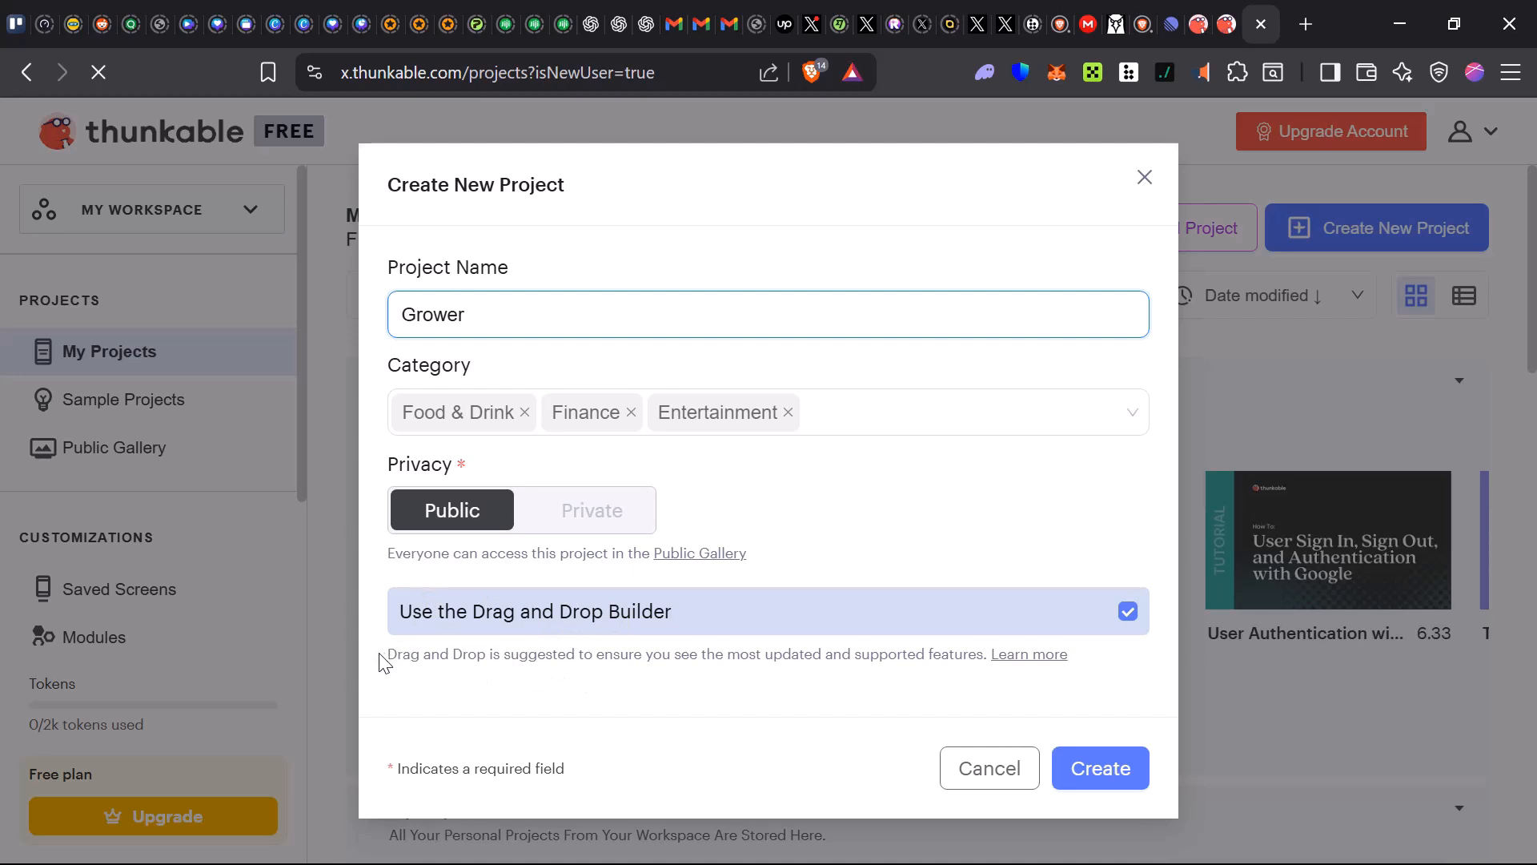
left_click_drag(381, 662, 1000, 679)
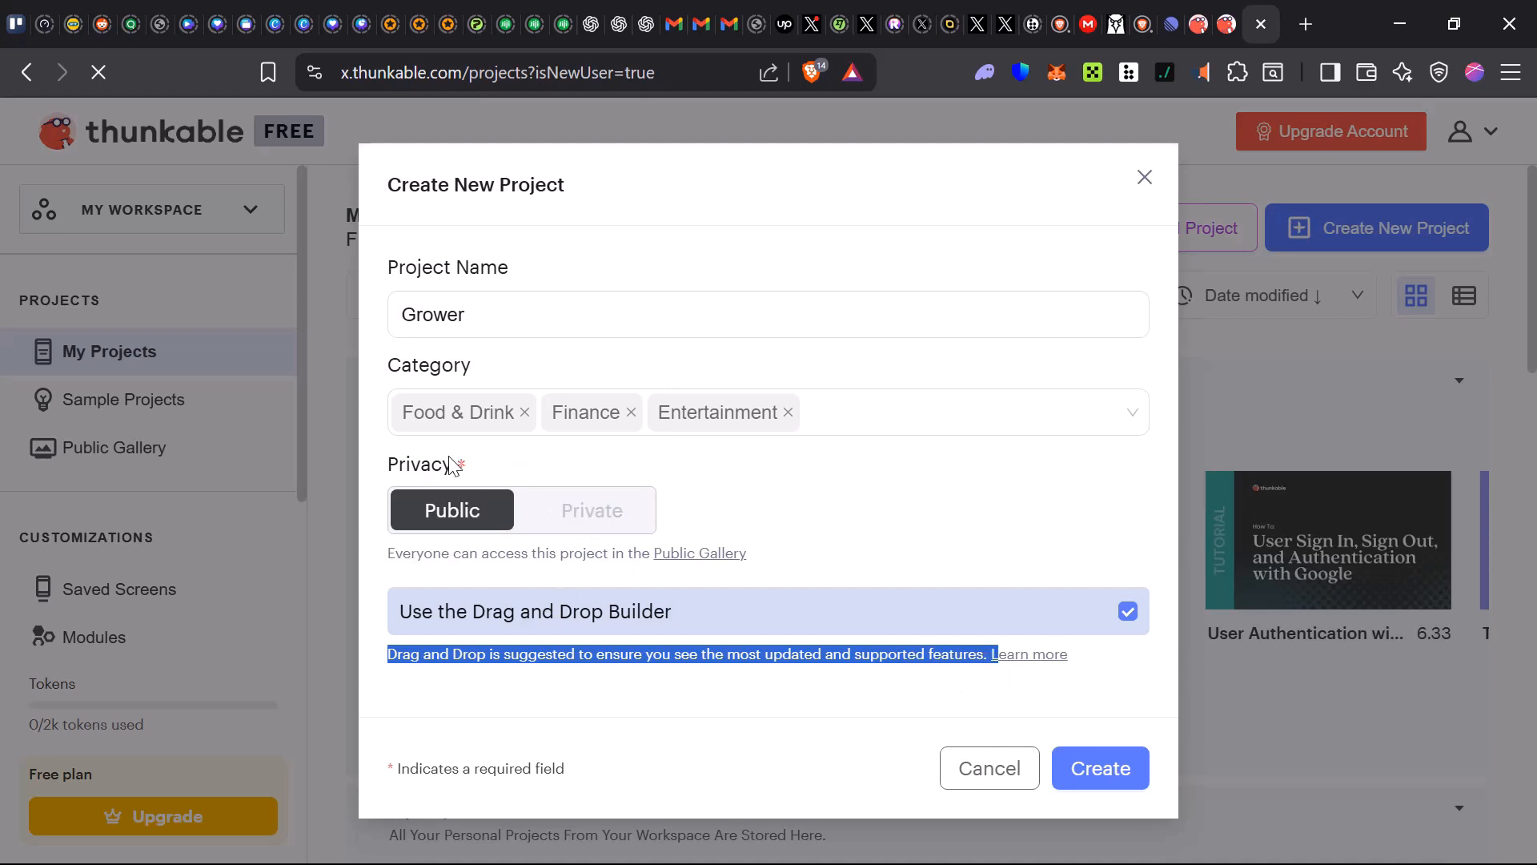
left_click_drag(388, 555, 768, 574)
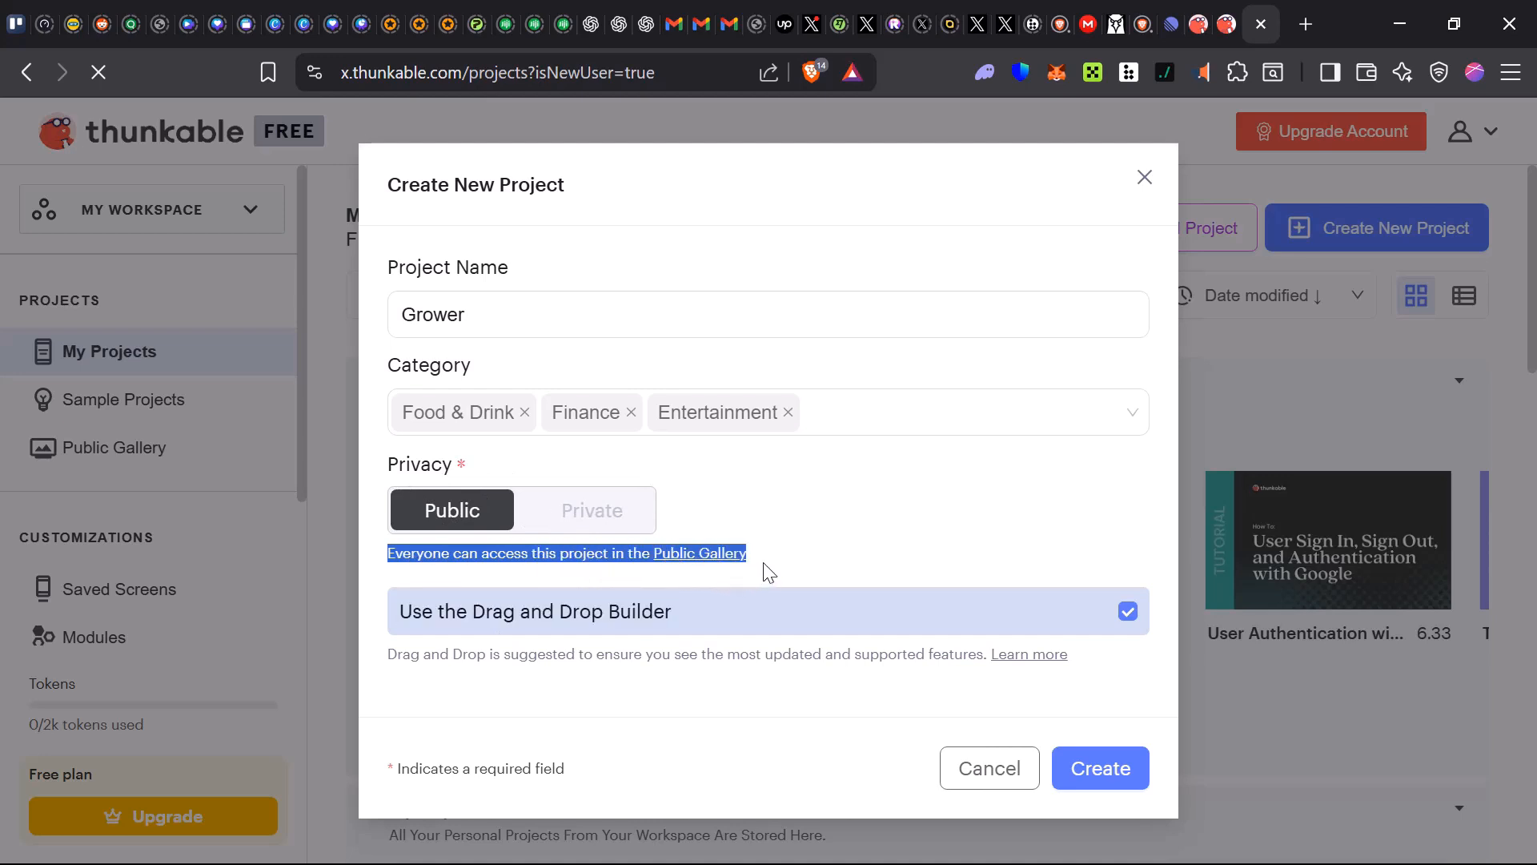
Keep the project's privacy Public with the Drag and Drop Builder enabled and create the project
left_click(574, 524)
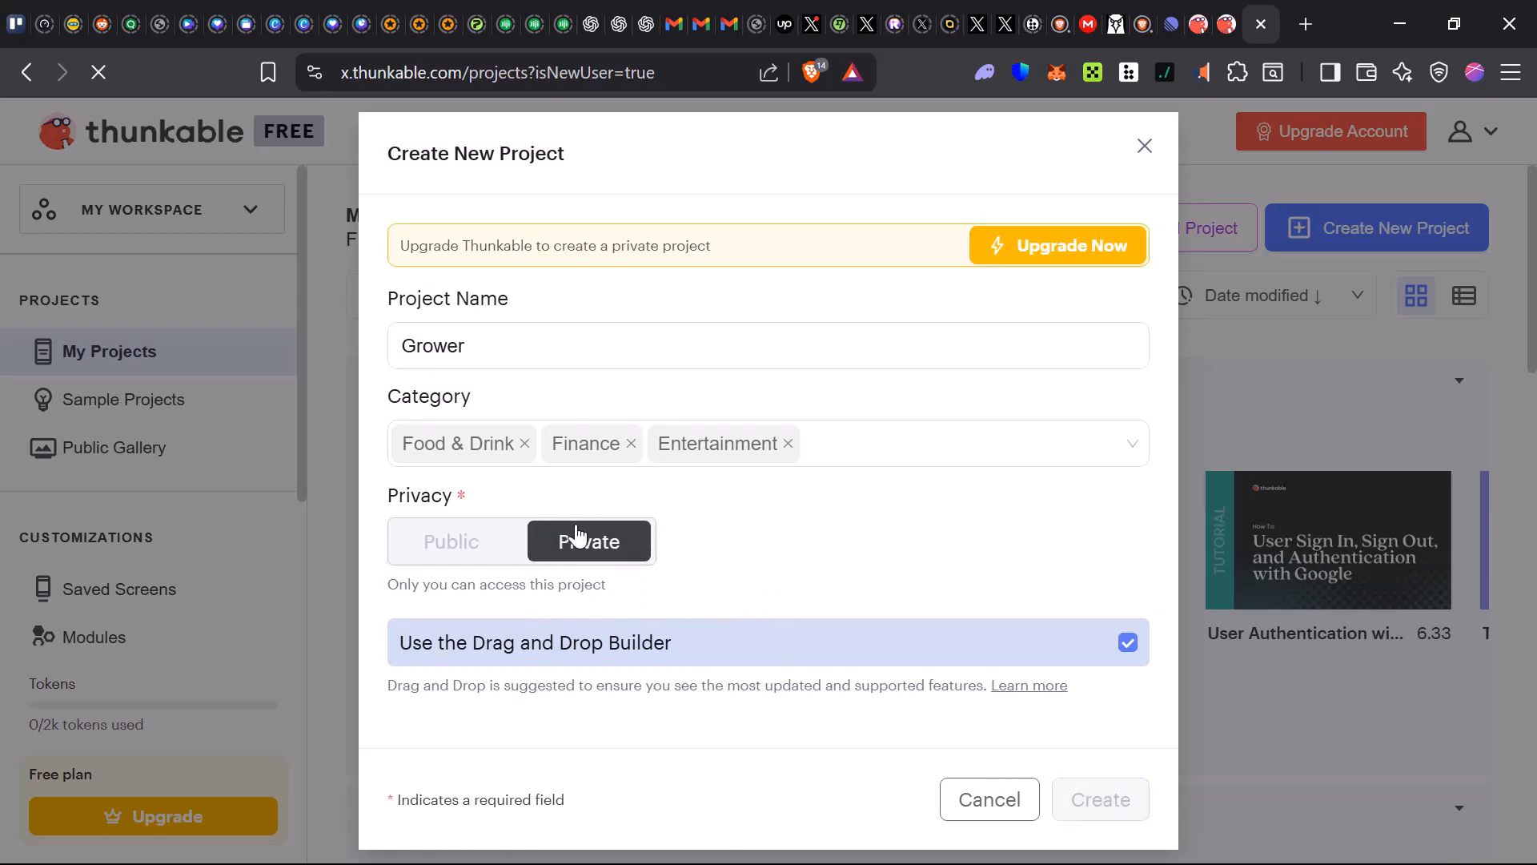
left_click(392, 297)
left_click(446, 542)
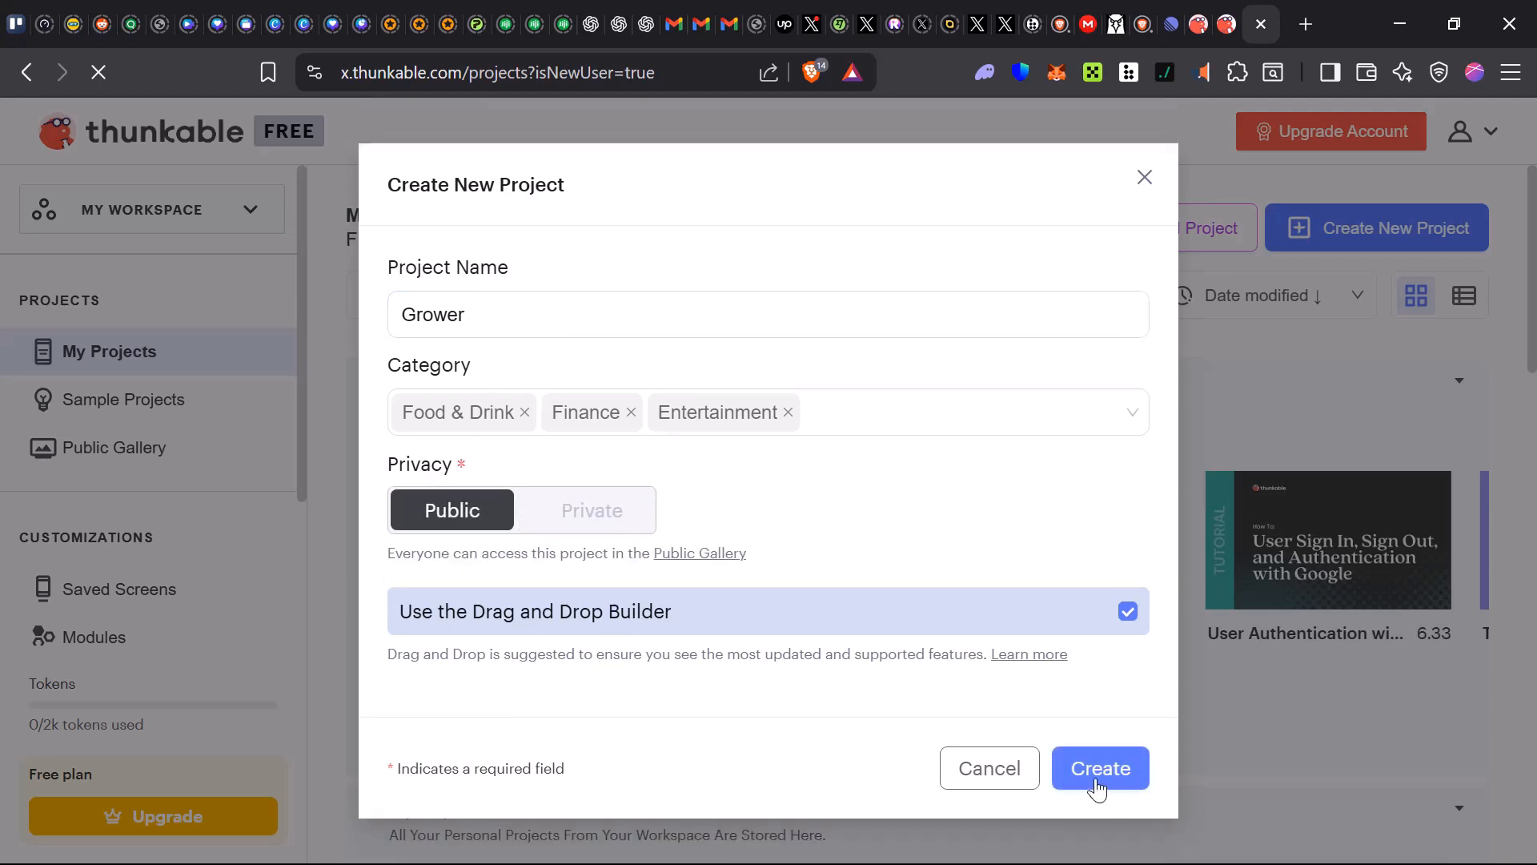
left_click(1098, 781)
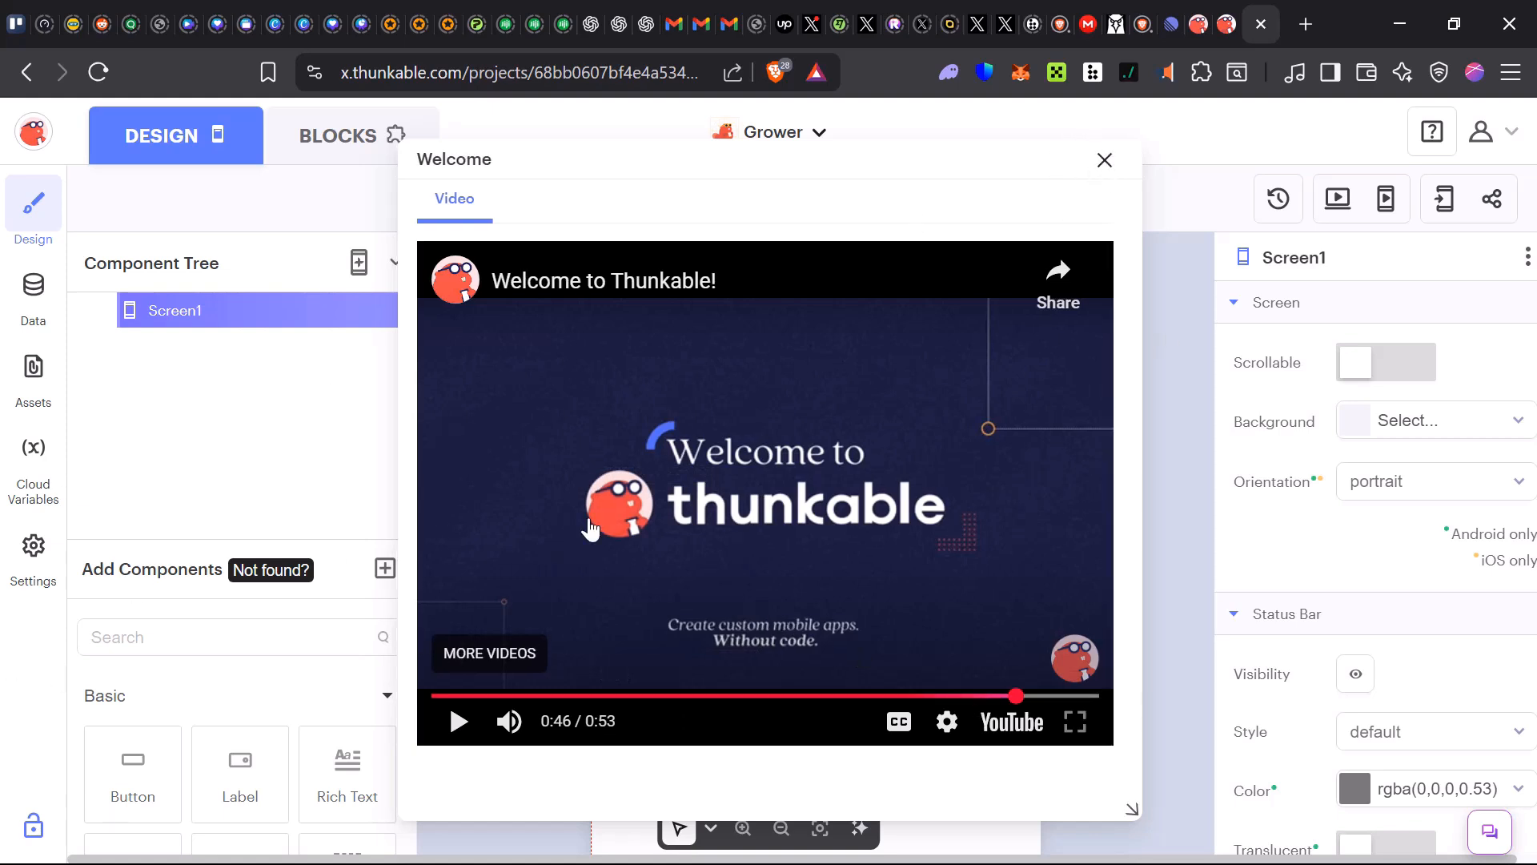
Close the welcome video and add a Button component to Screen1
left_click(1098, 164)
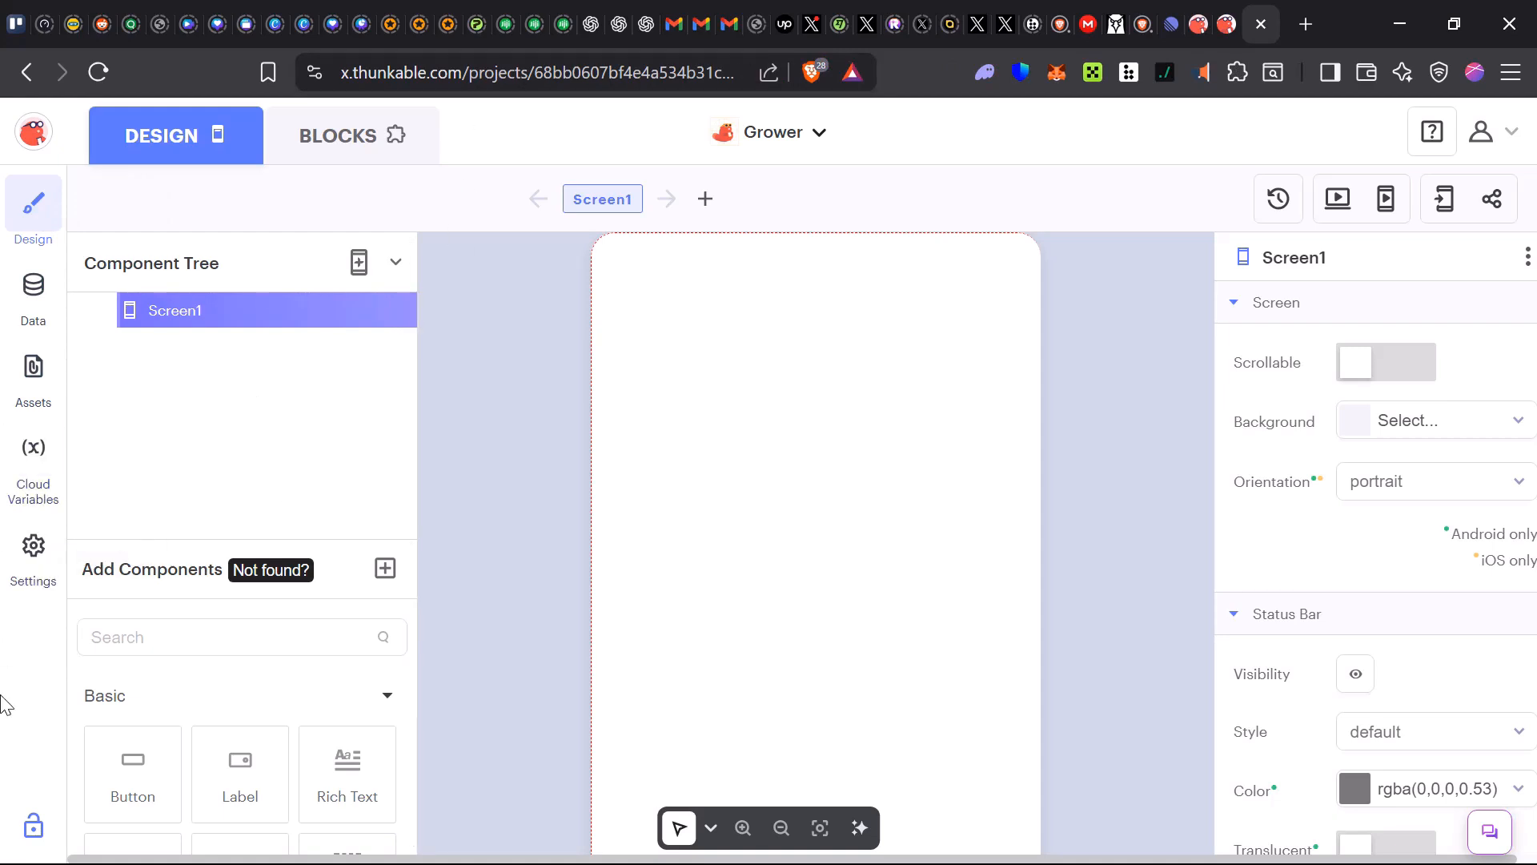
scroll(141, 580, "down", 2)
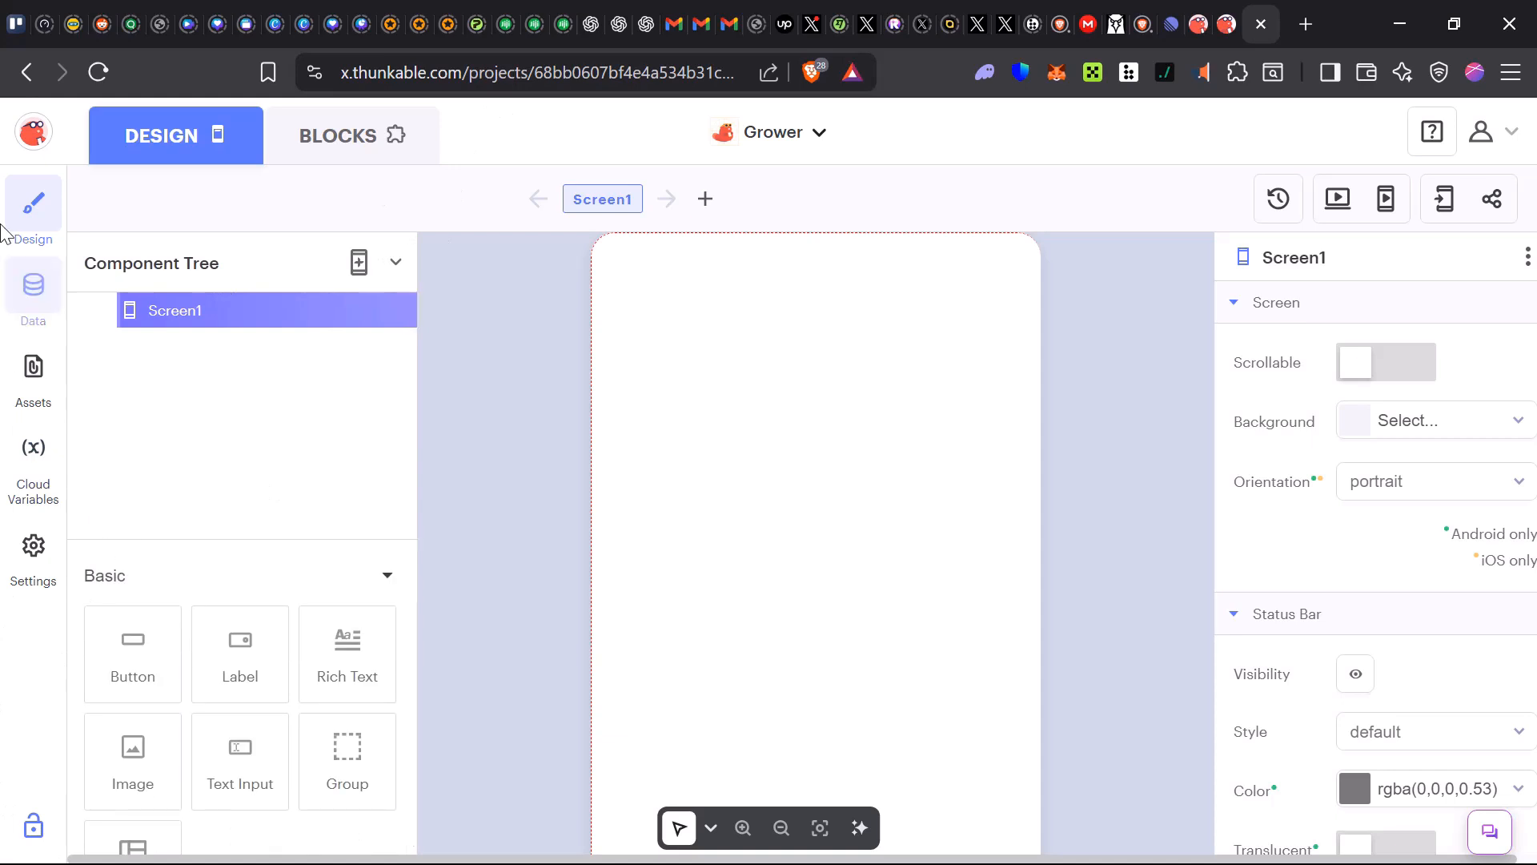
scroll(133, 640, "down", 2)
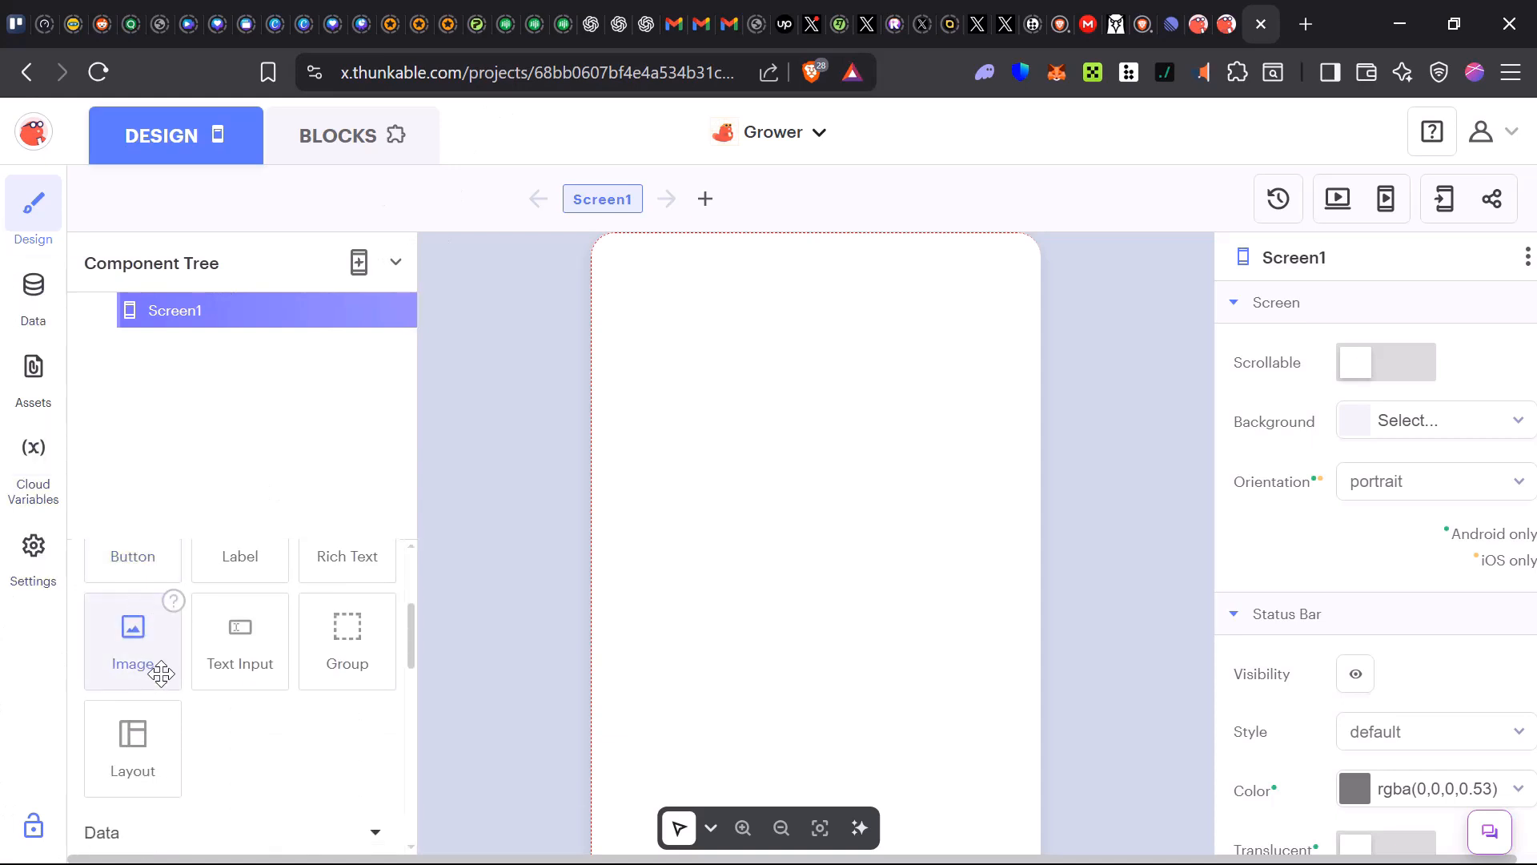
scroll(157, 670, "up", 2)
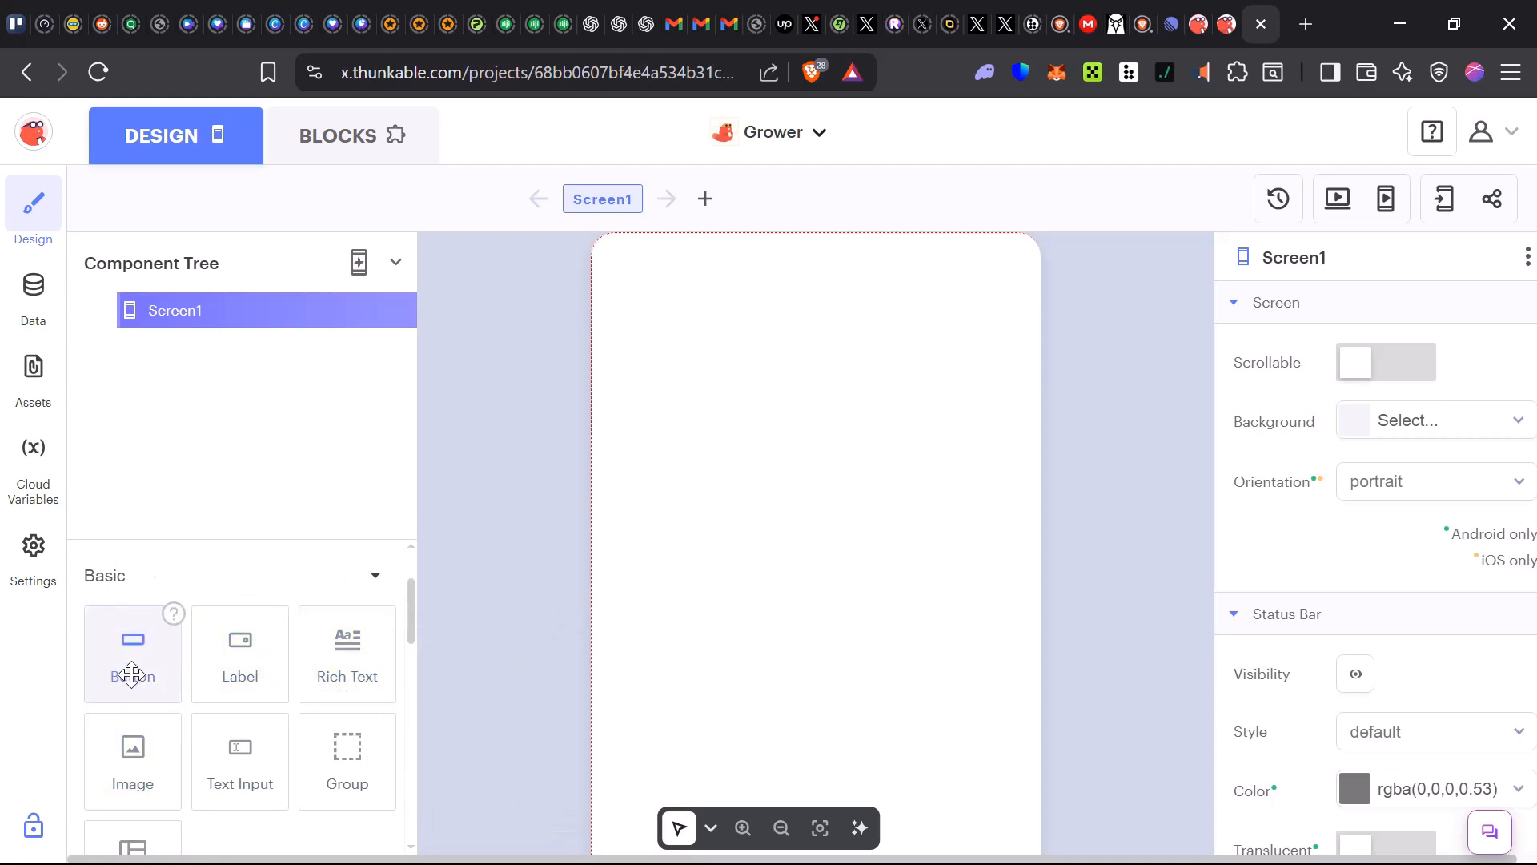
left_click_drag(132, 641, 600, 227)
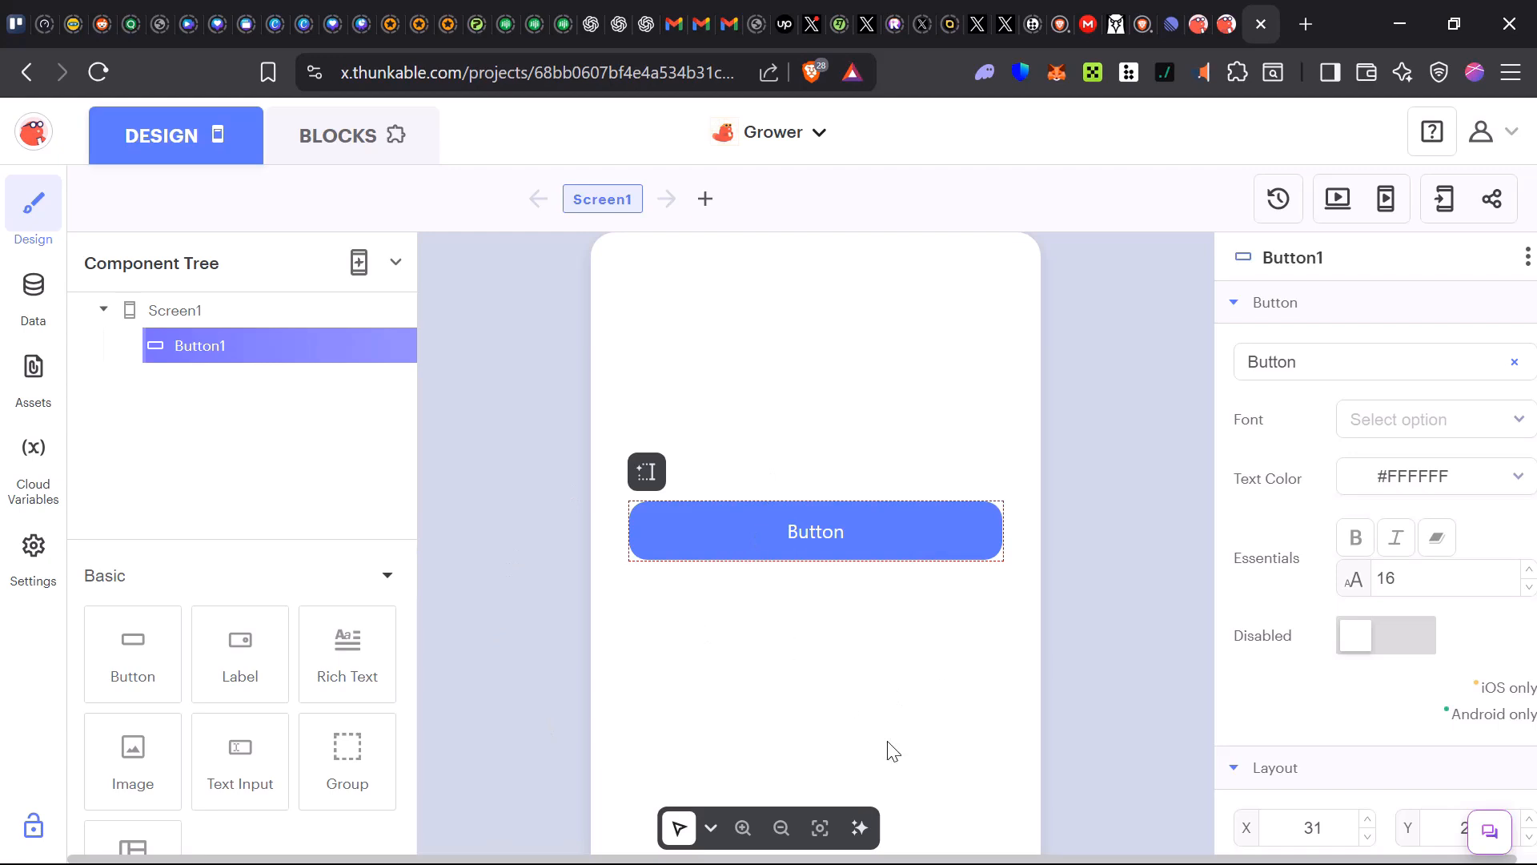
scroll(1103, 715, "down", 2)
scroll(1298, 692, "down", 5)
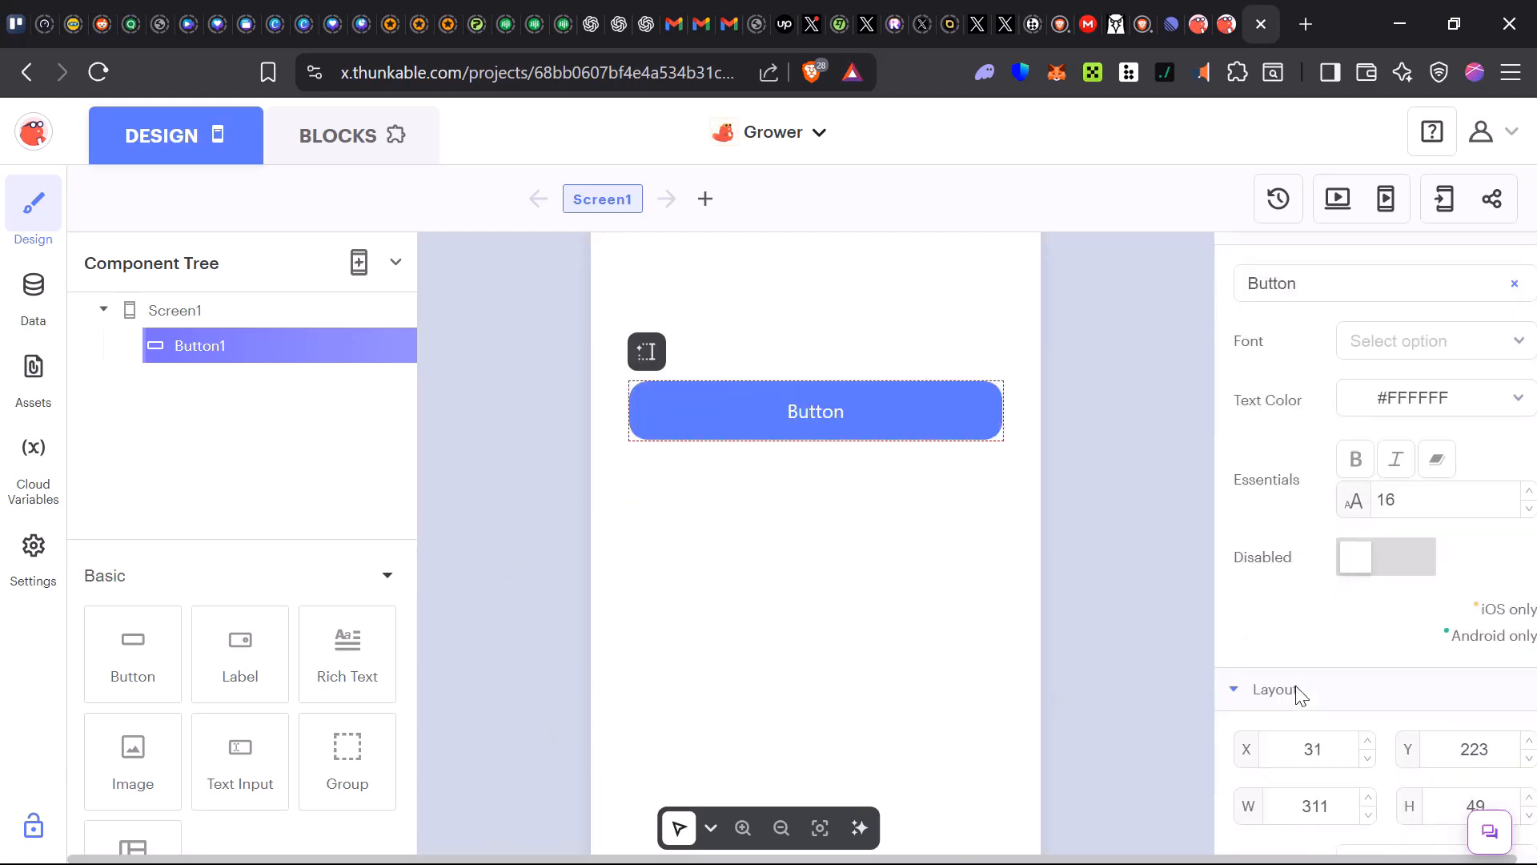
scroll(1319, 700, "down", 2)
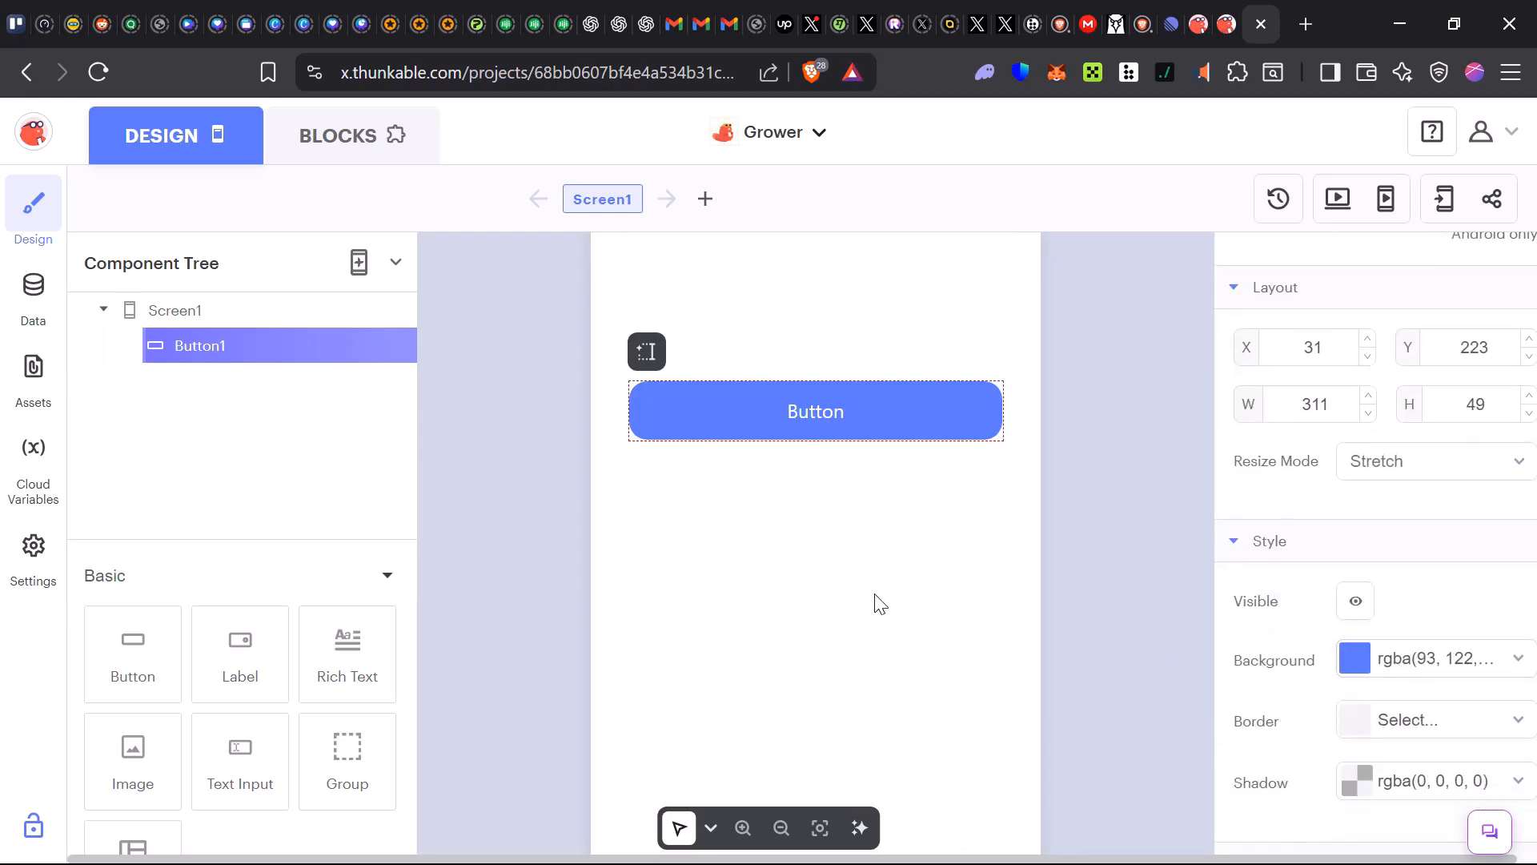
left_click(1023, 517)
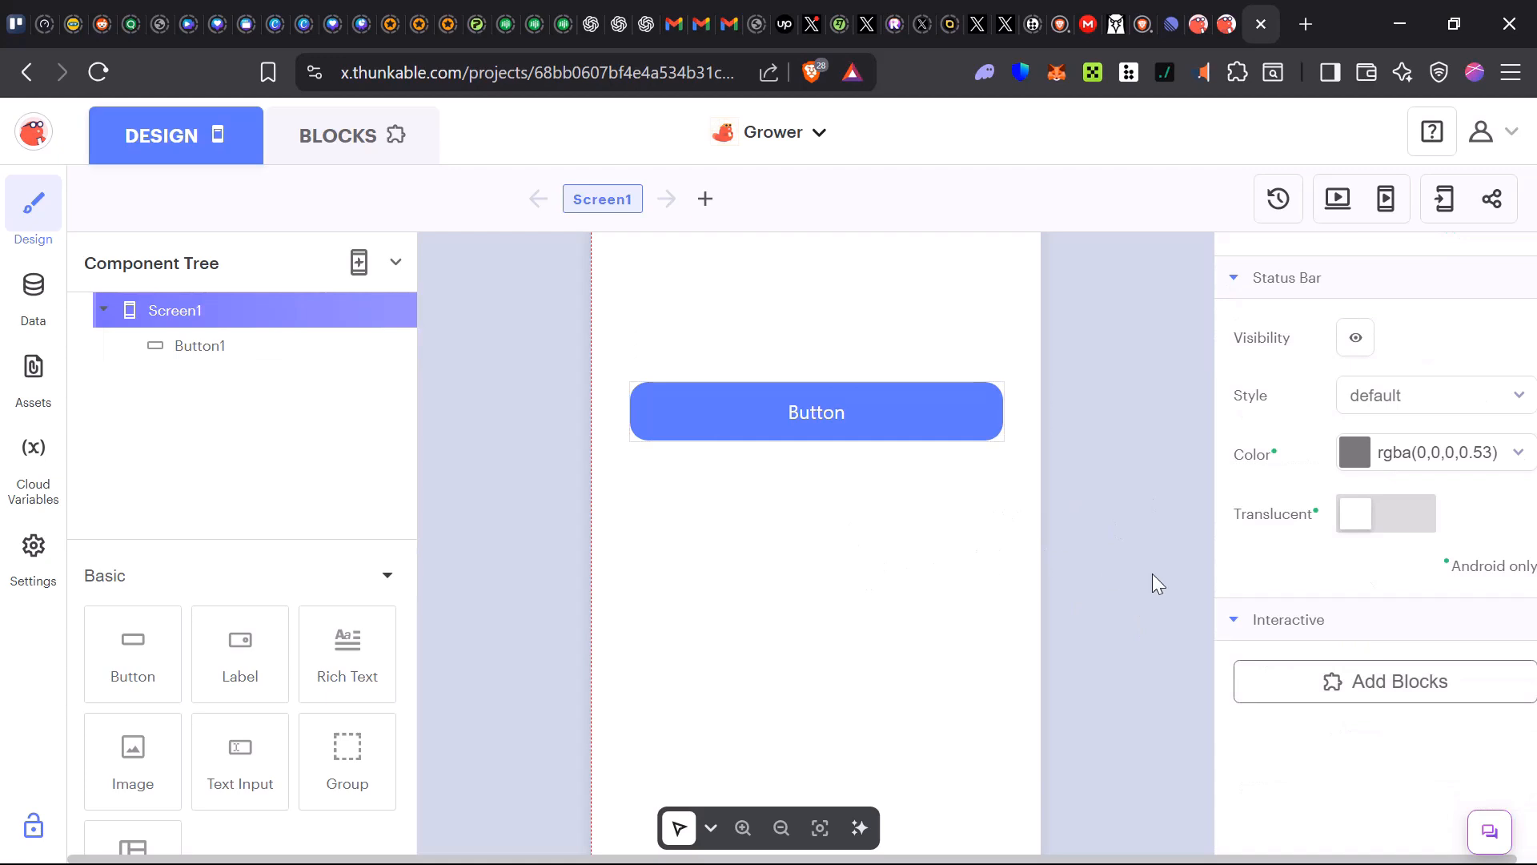
left_click(1356, 470)
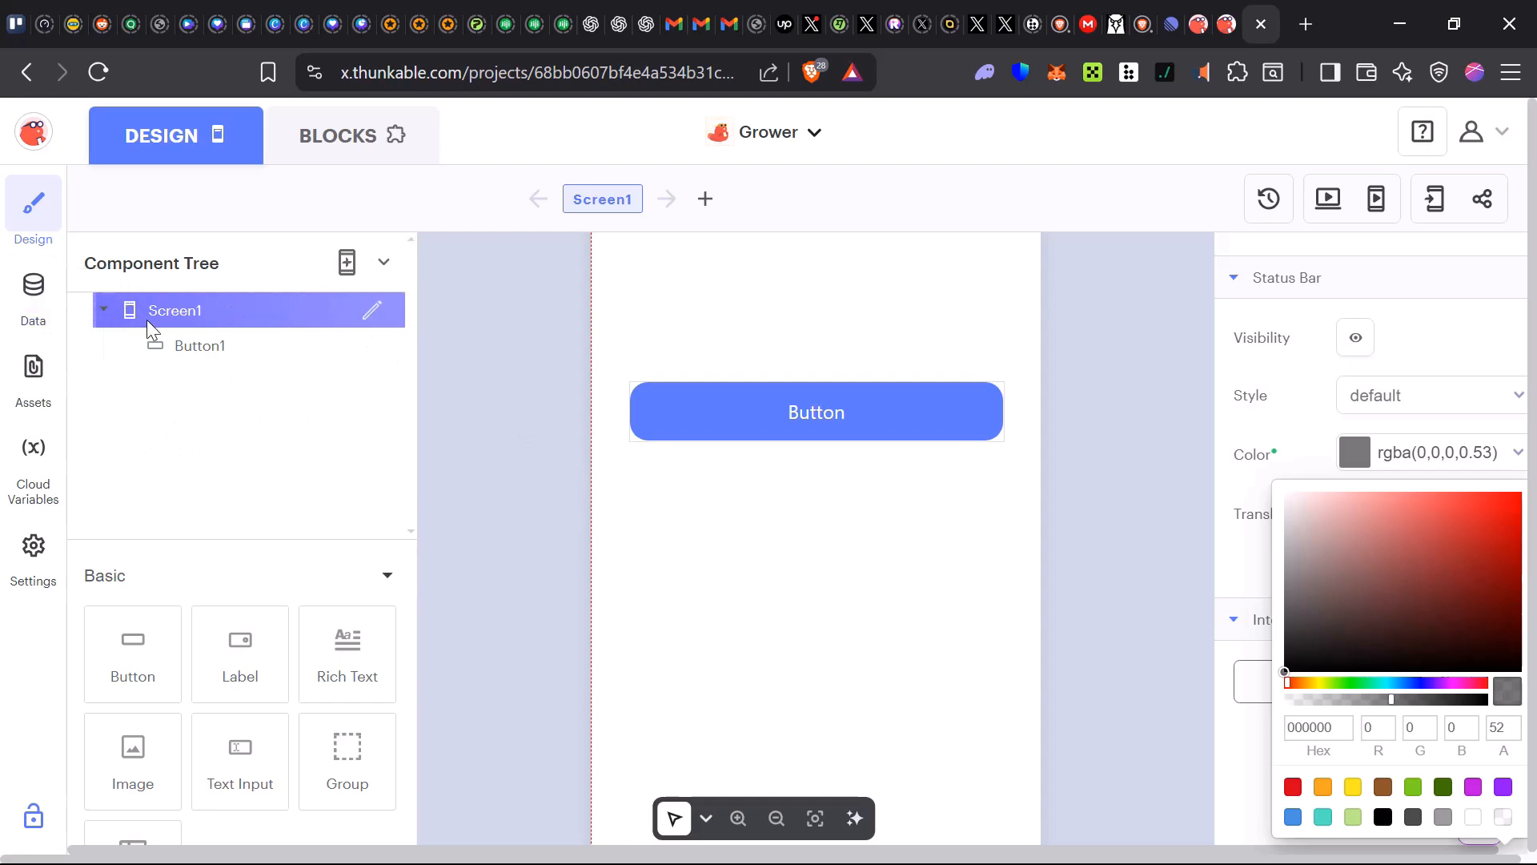
left_click(370, 318)
left_click(374, 315)
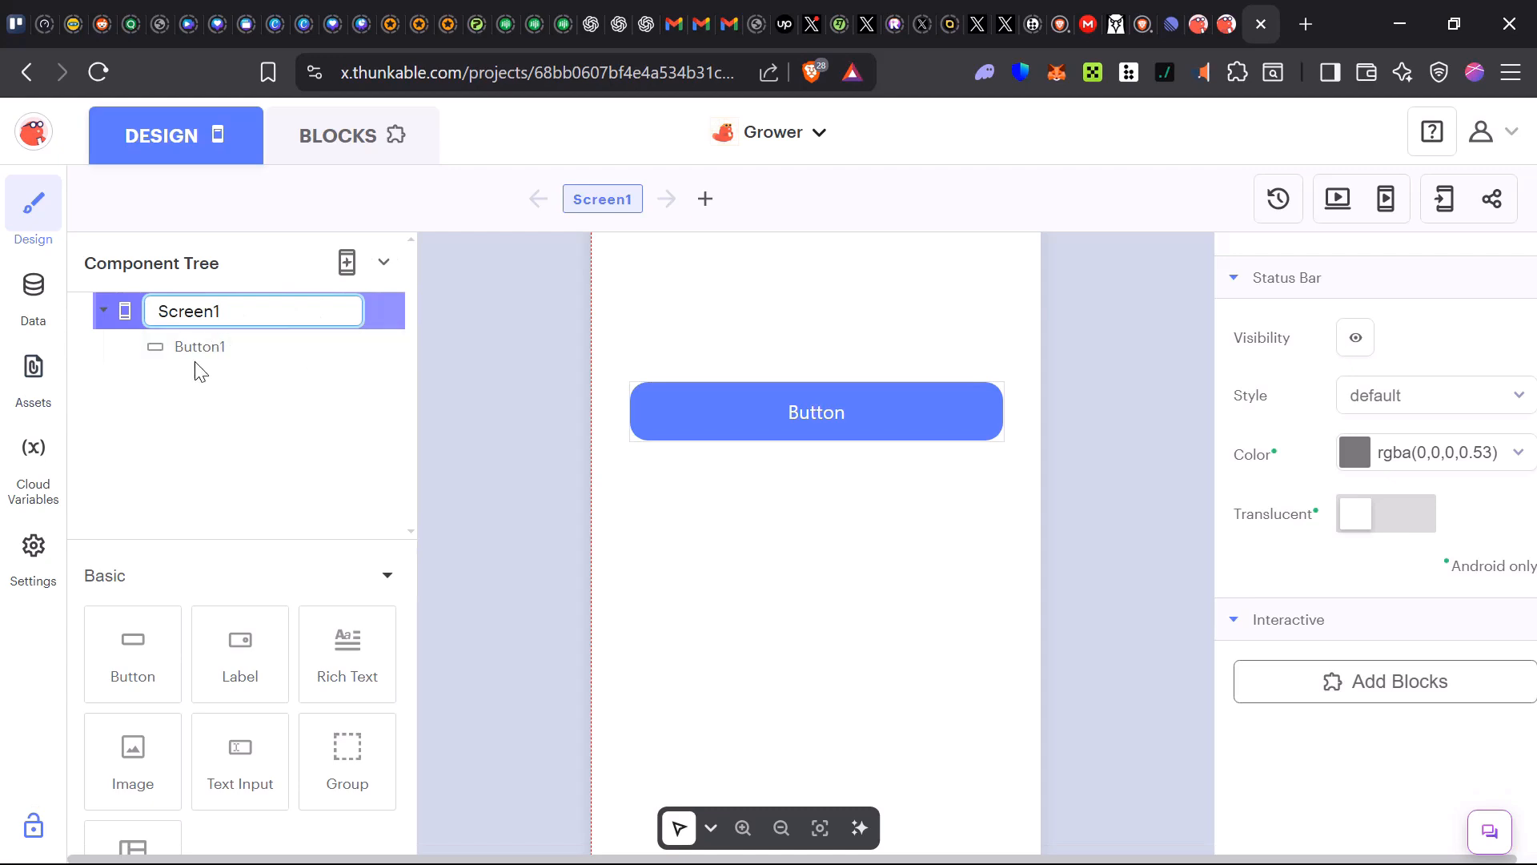
left_click(192, 445)
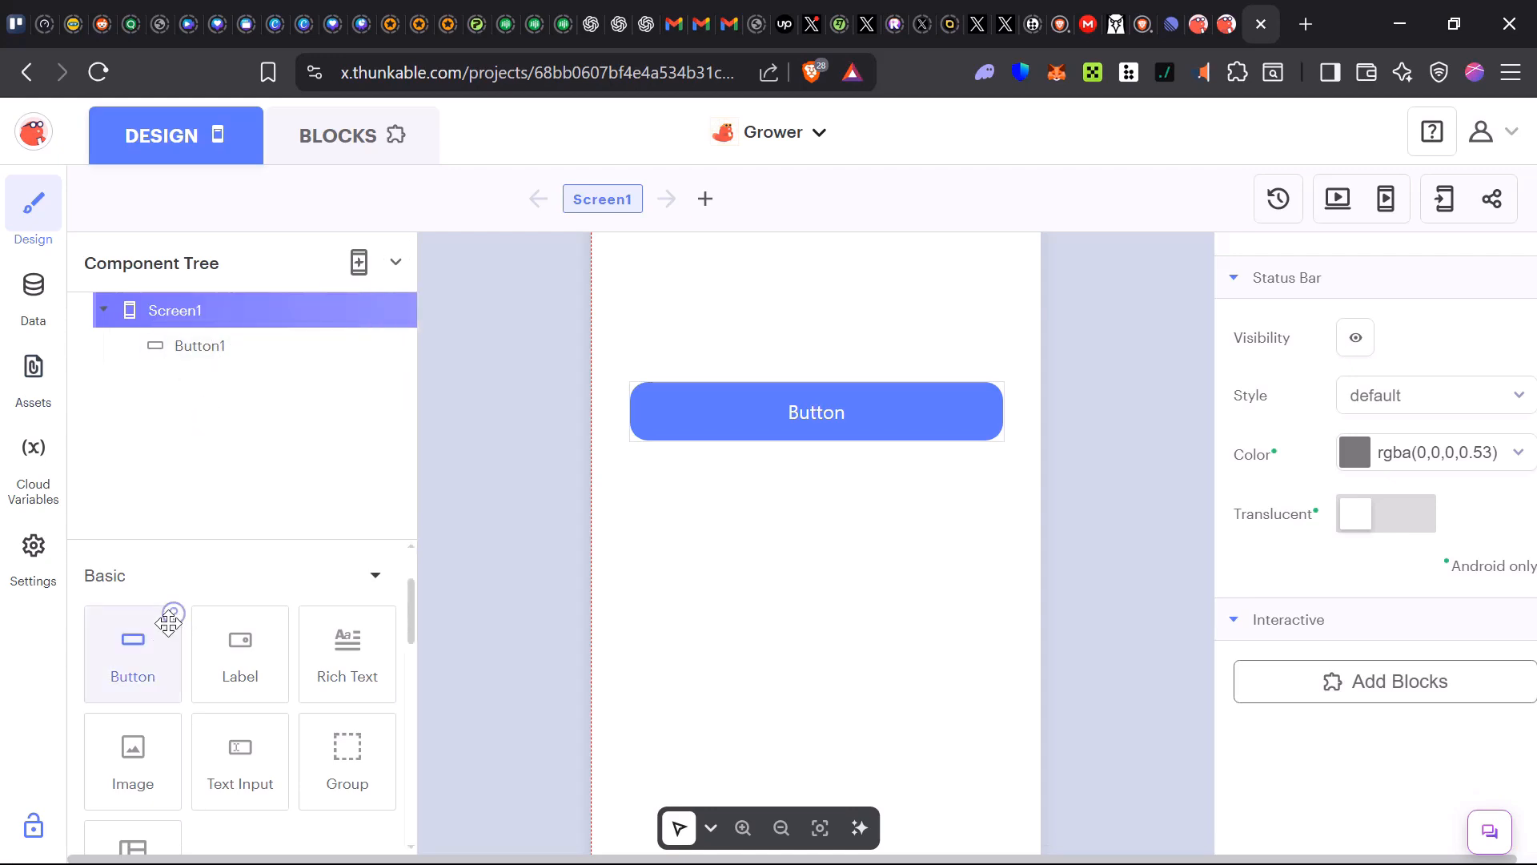
scroll(236, 669, "down", 3)
scroll(240, 657, "up", 3)
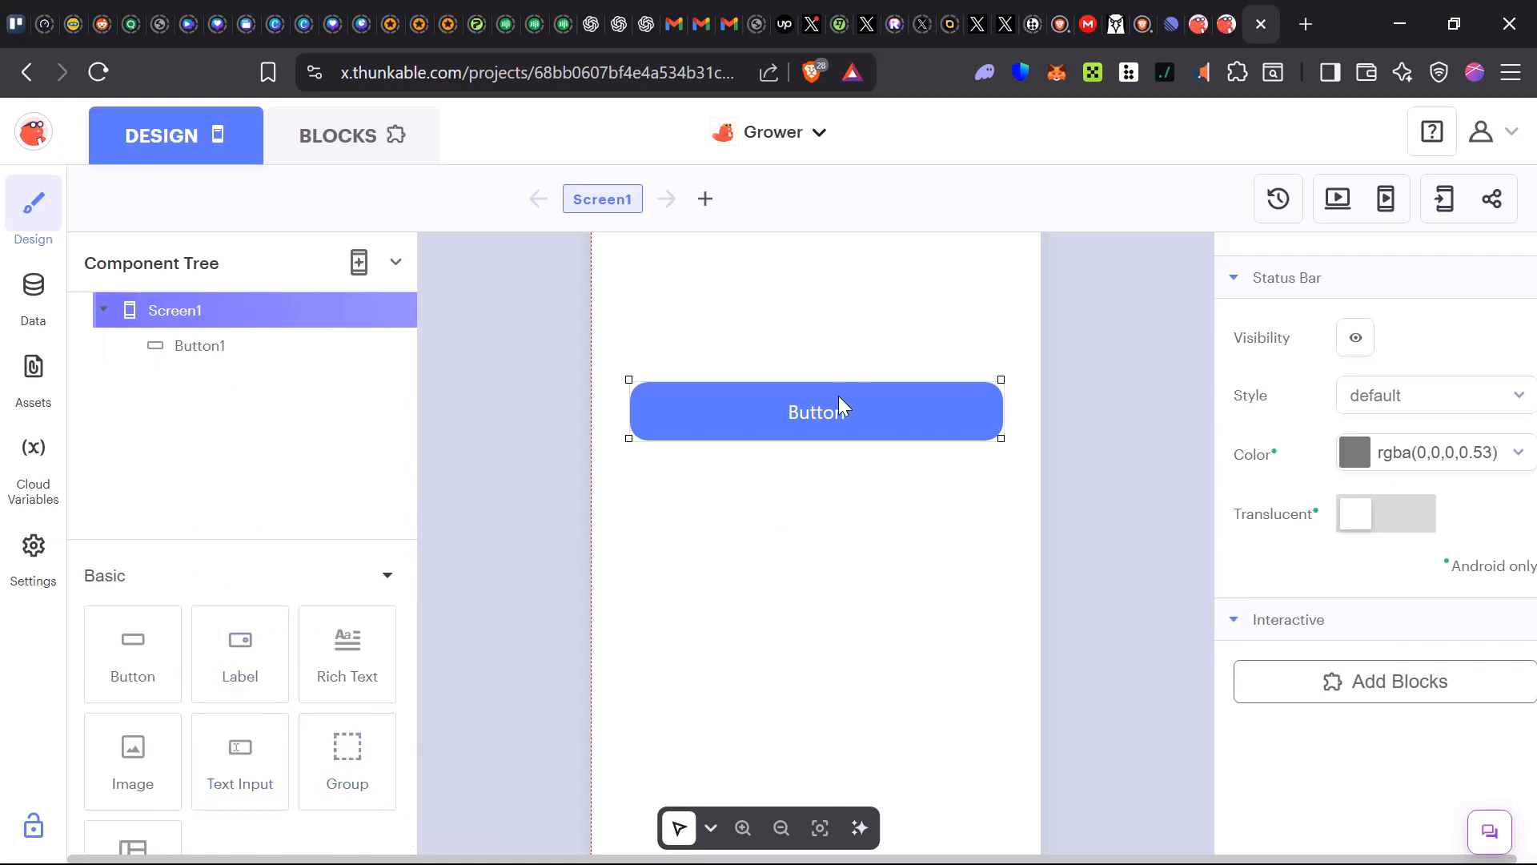
Select the button and set its text to Click Me
left_click_drag(821, 420, 815, 419)
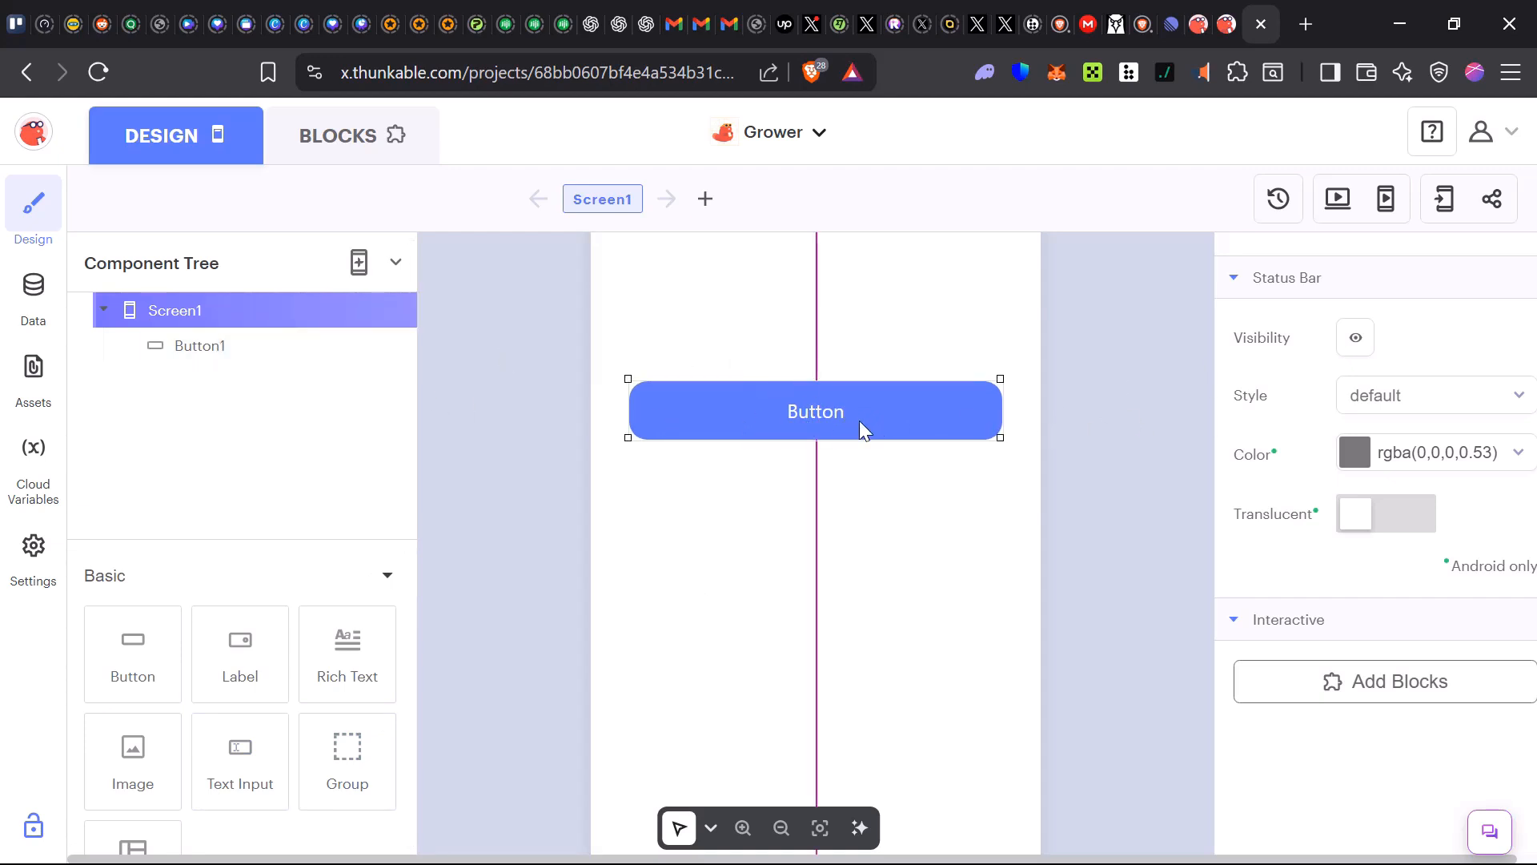
left_click(832, 415)
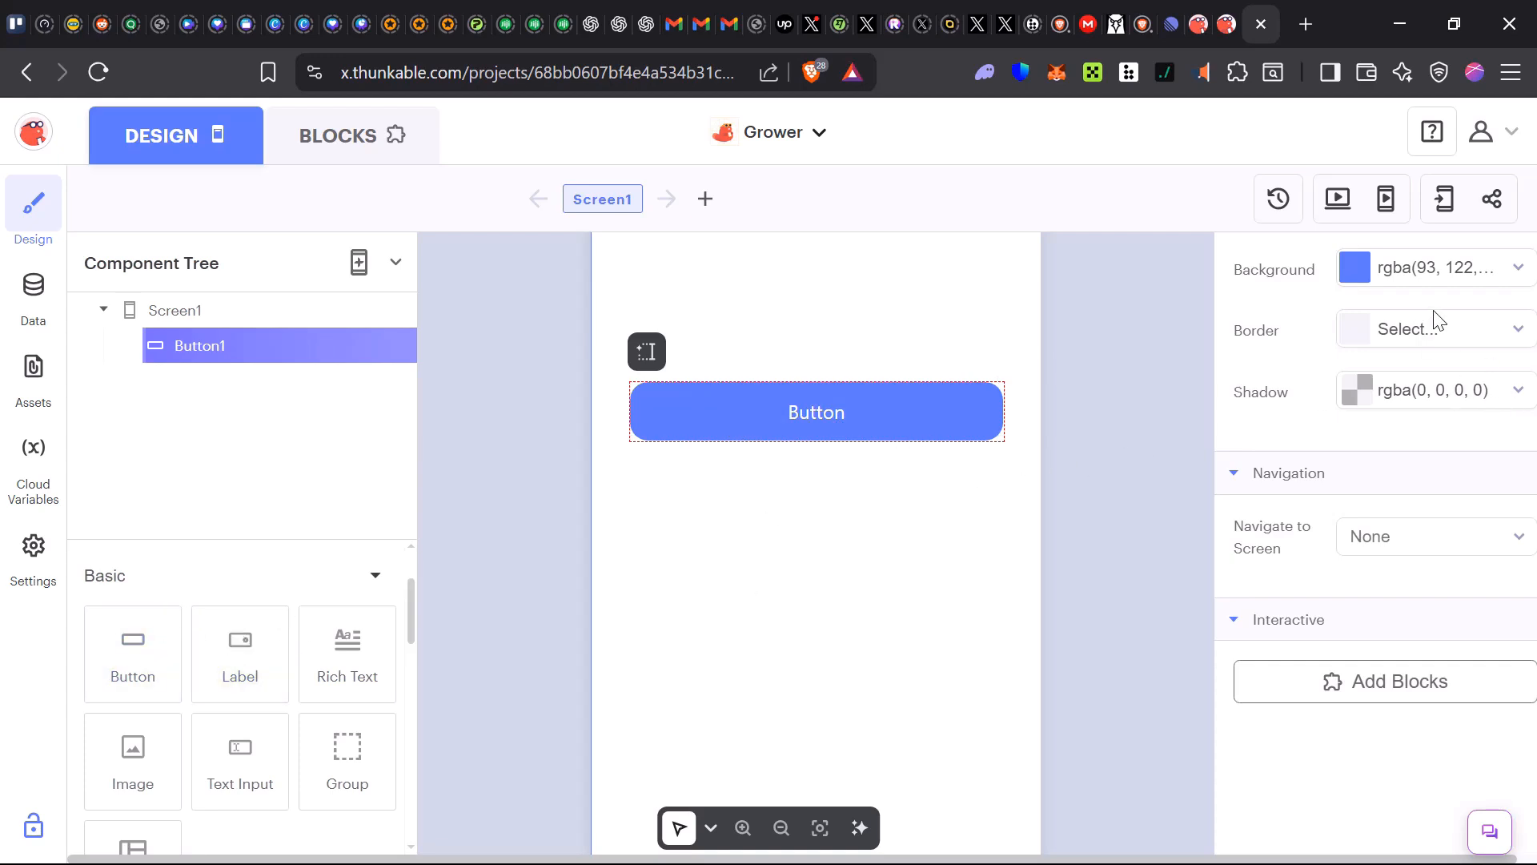
scroll(1397, 368, "up", 10)
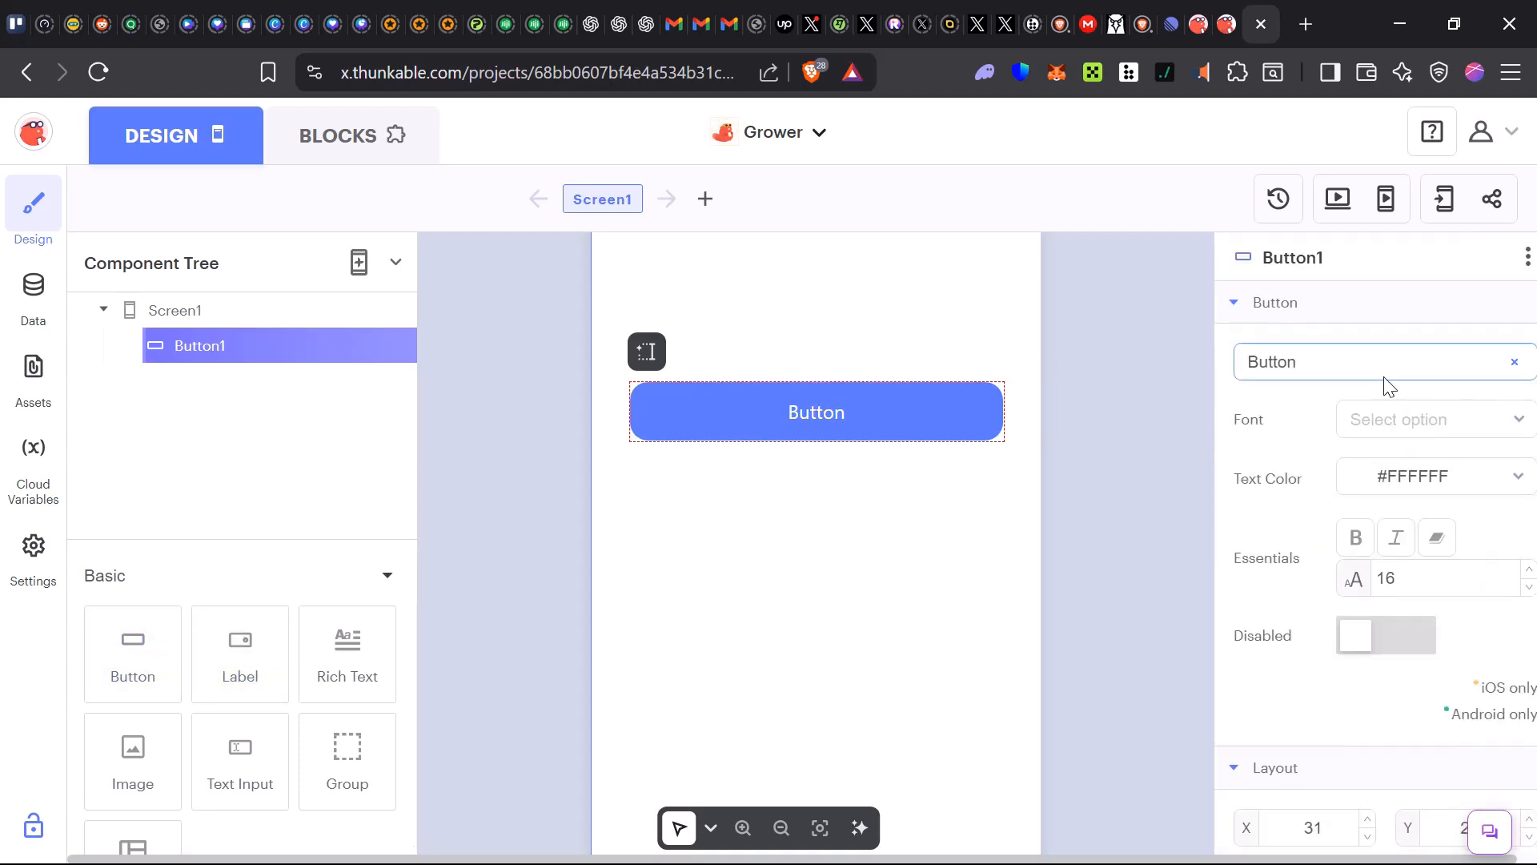
left_click_drag(1294, 364, 1175, 376)
type("C")
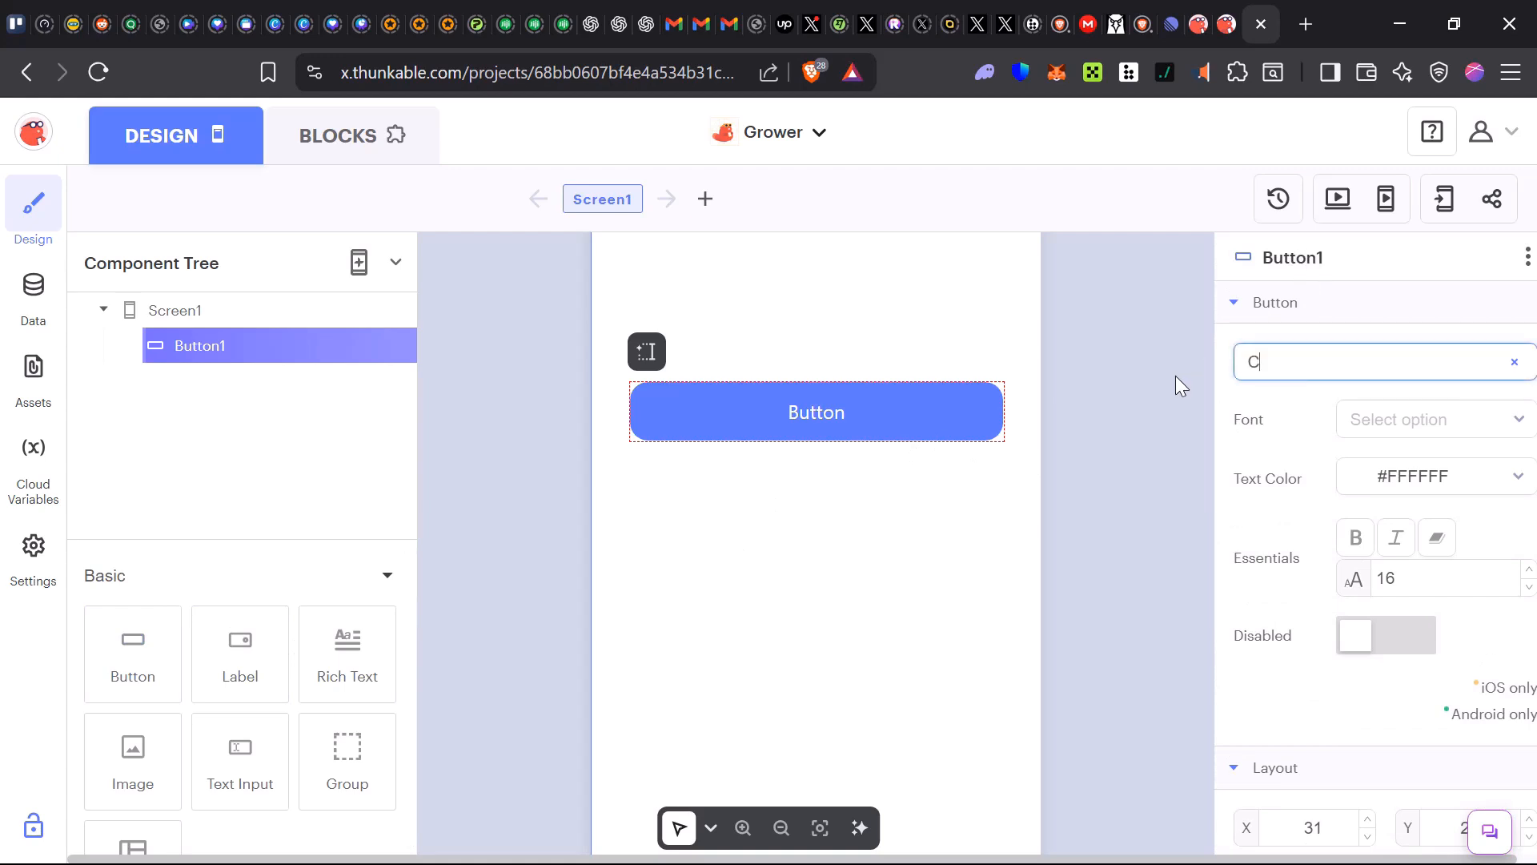
type("lick M")
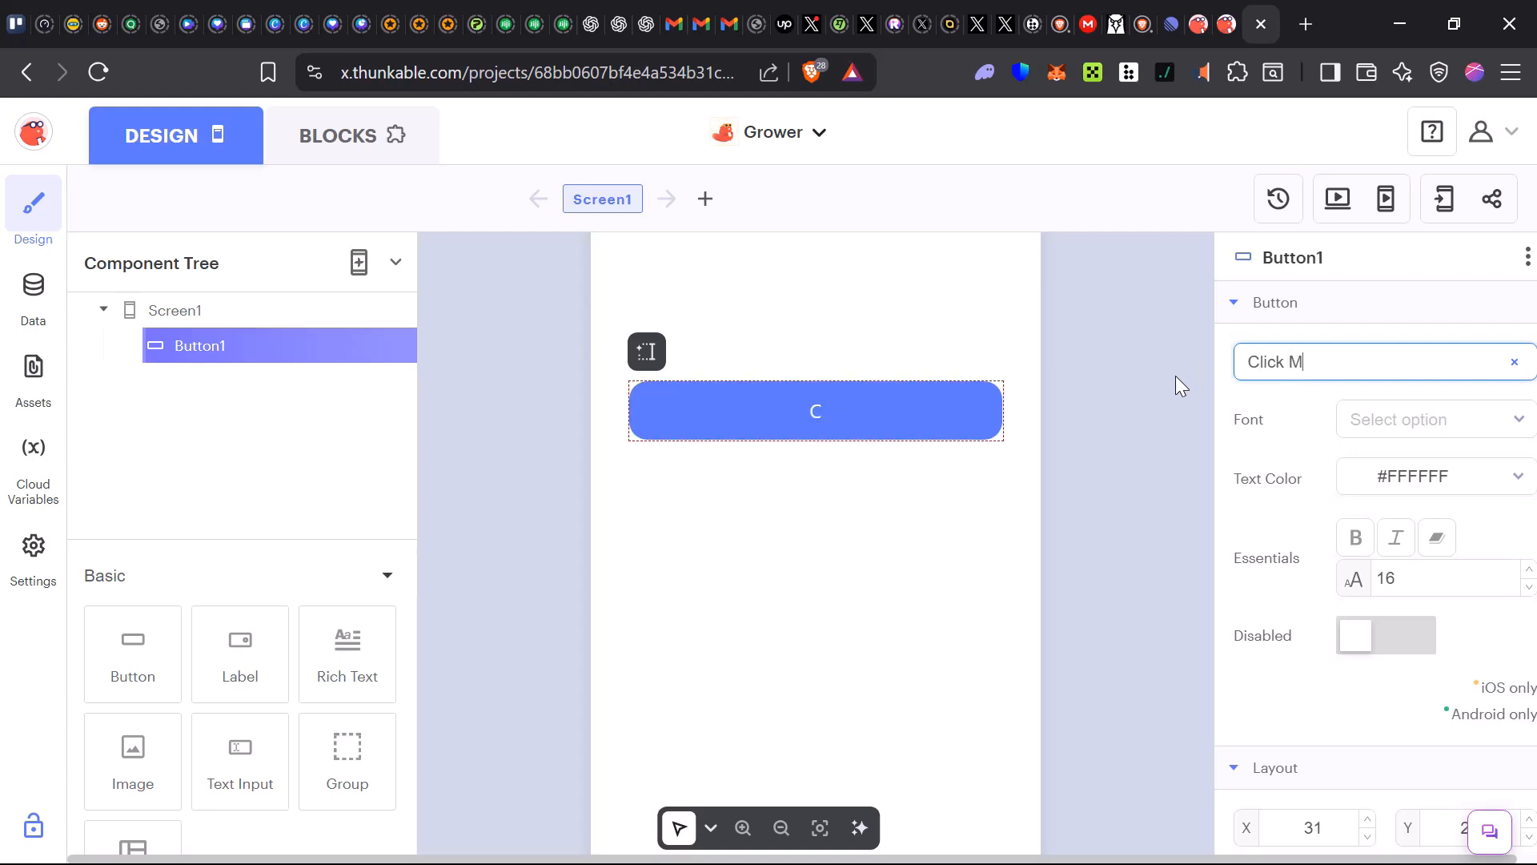
type("e")
Set the button's font to Merriweather and its background to the dark green swatch
left_click(1431, 437)
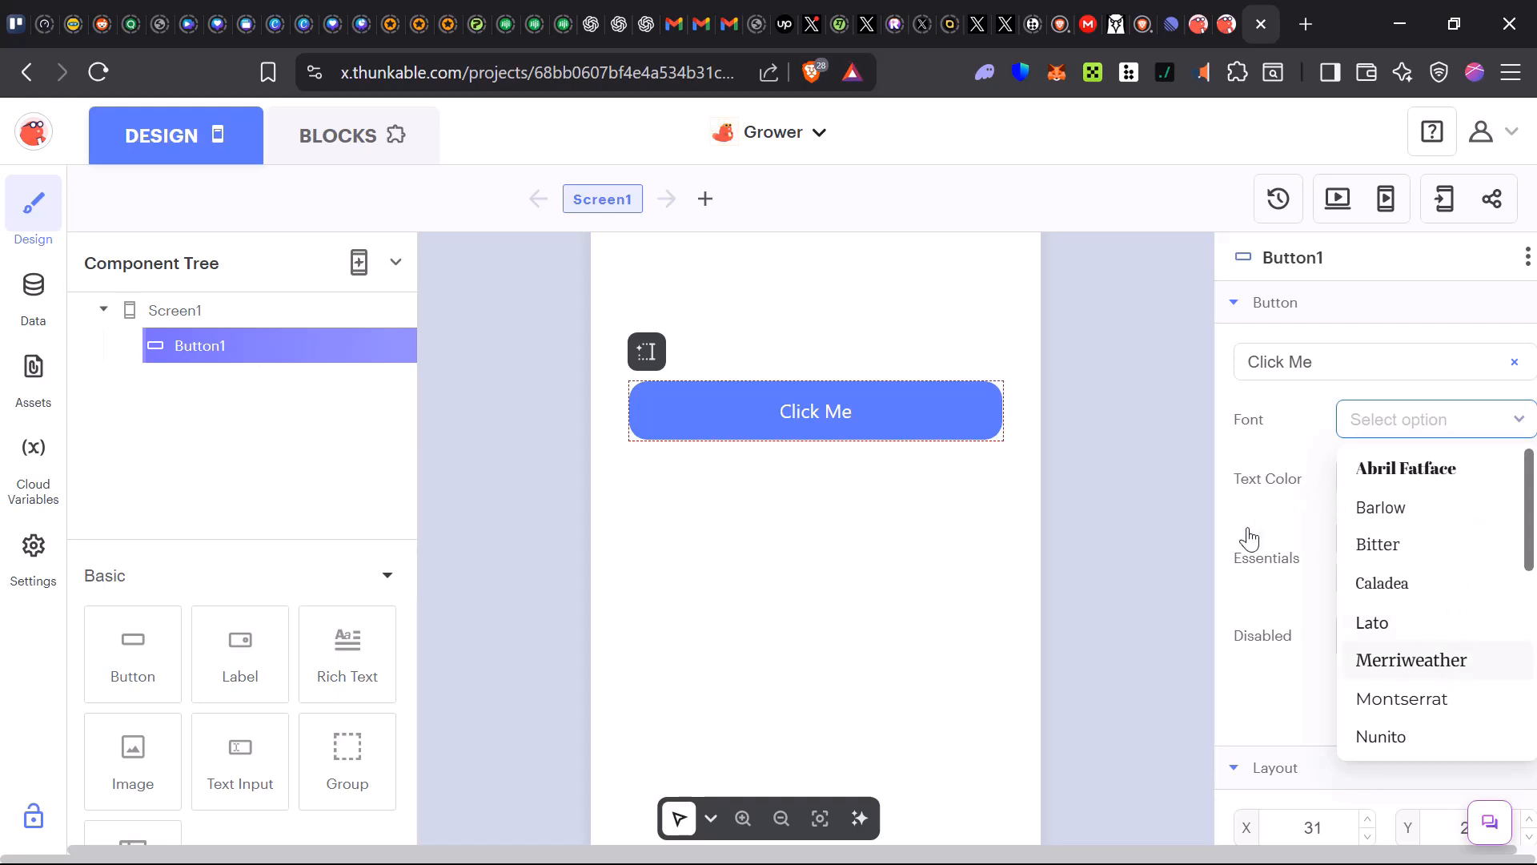
left_click(1405, 663)
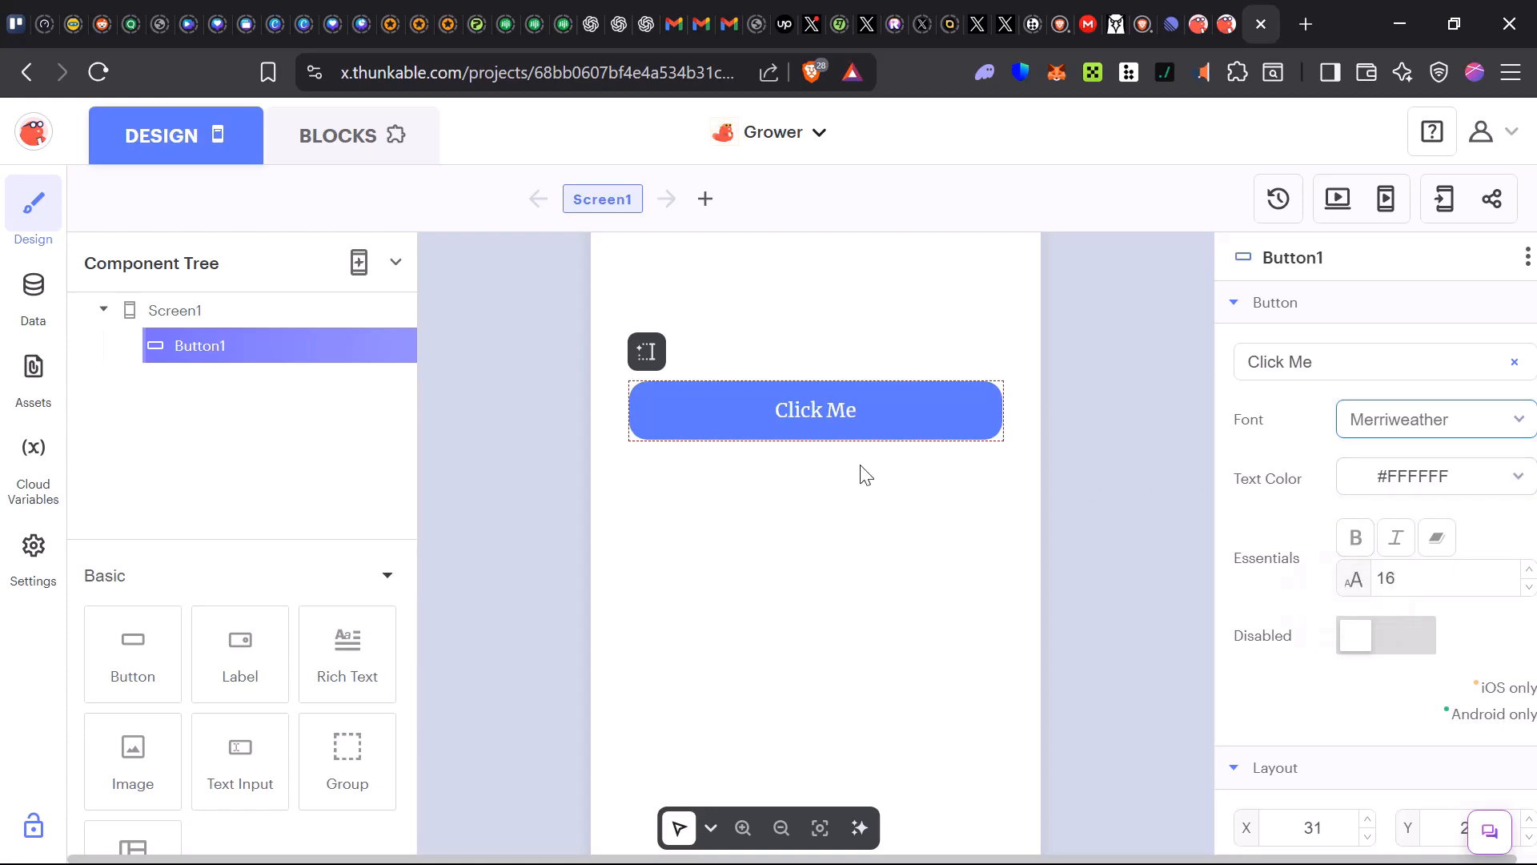
scroll(1366, 638, "down", 6)
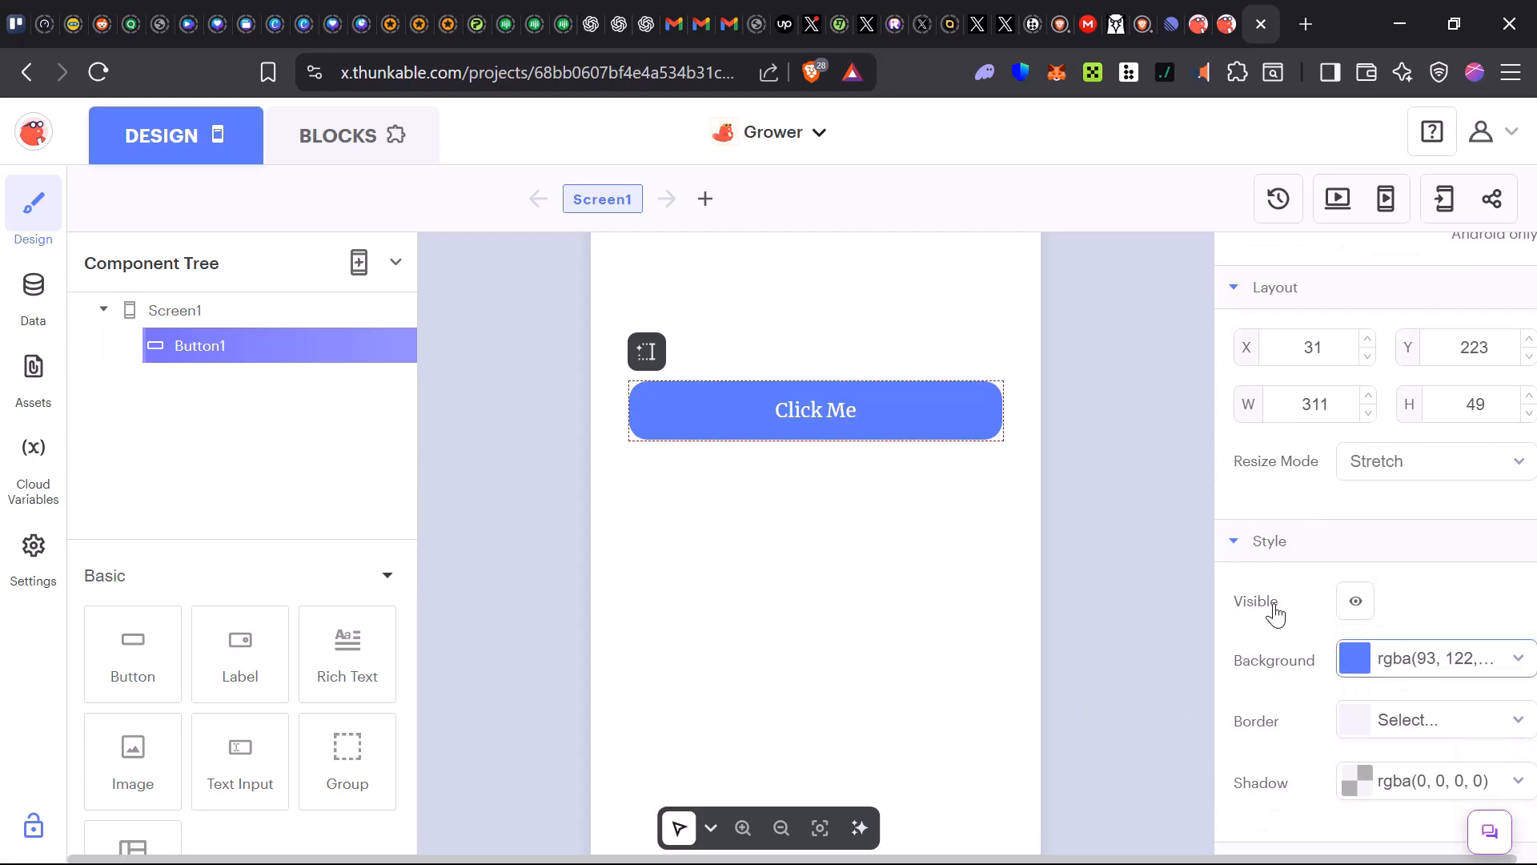
left_click(1416, 659)
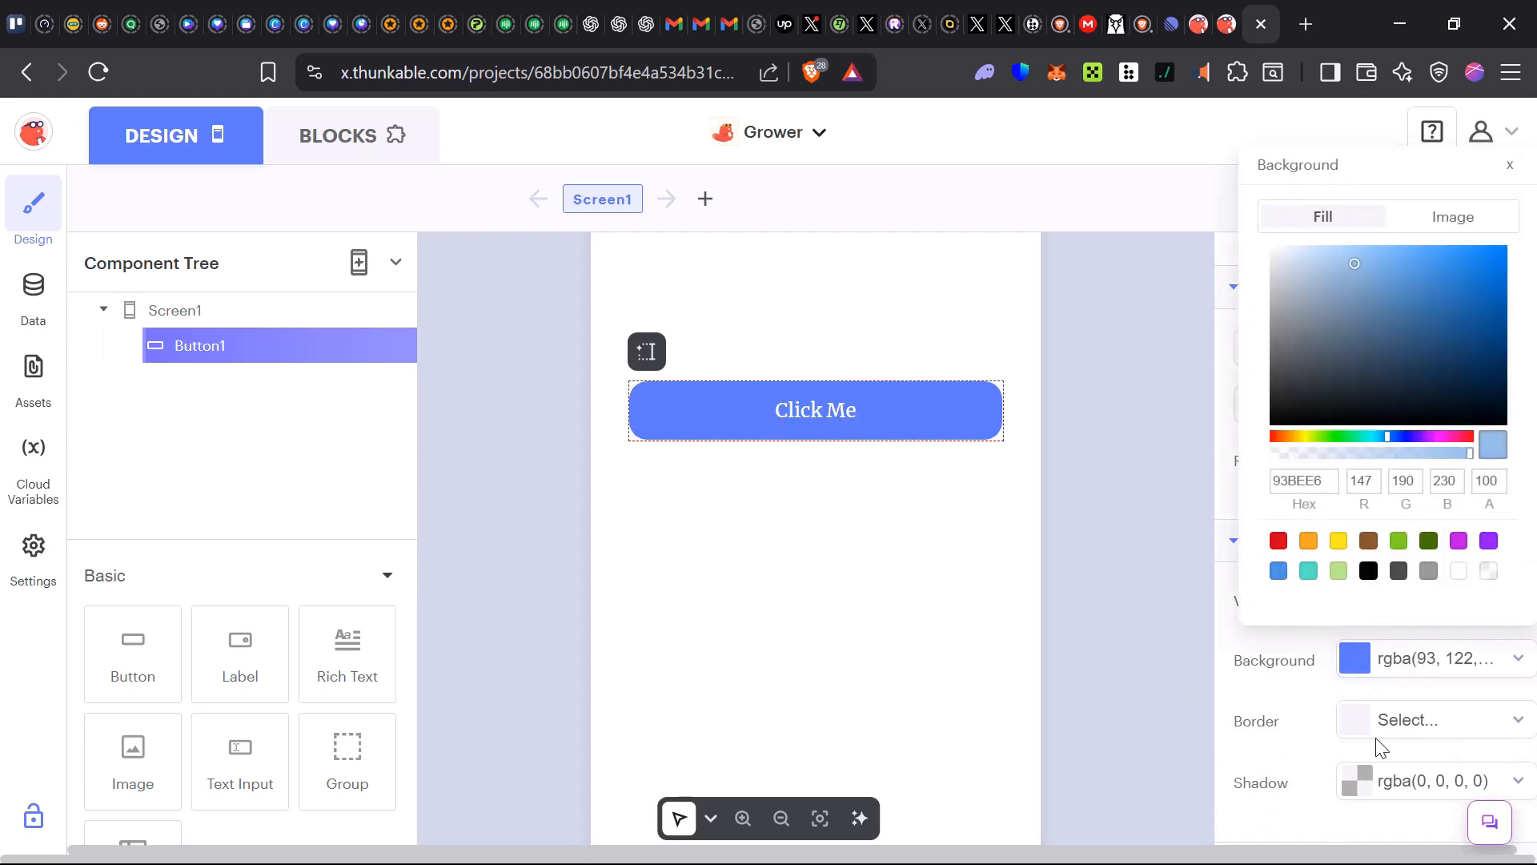
left_click(1339, 575)
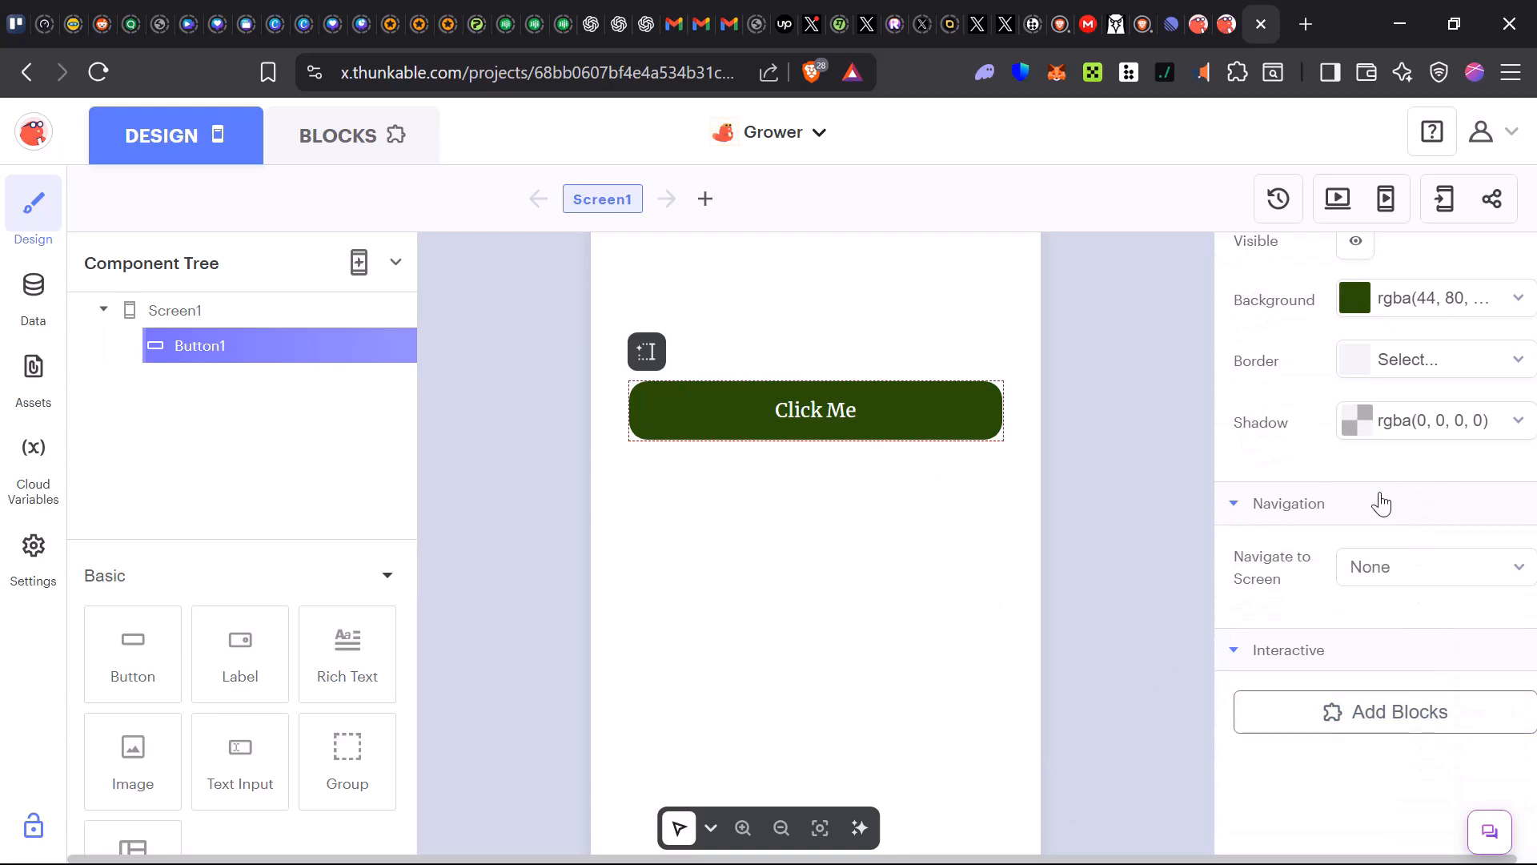
left_click(1370, 570)
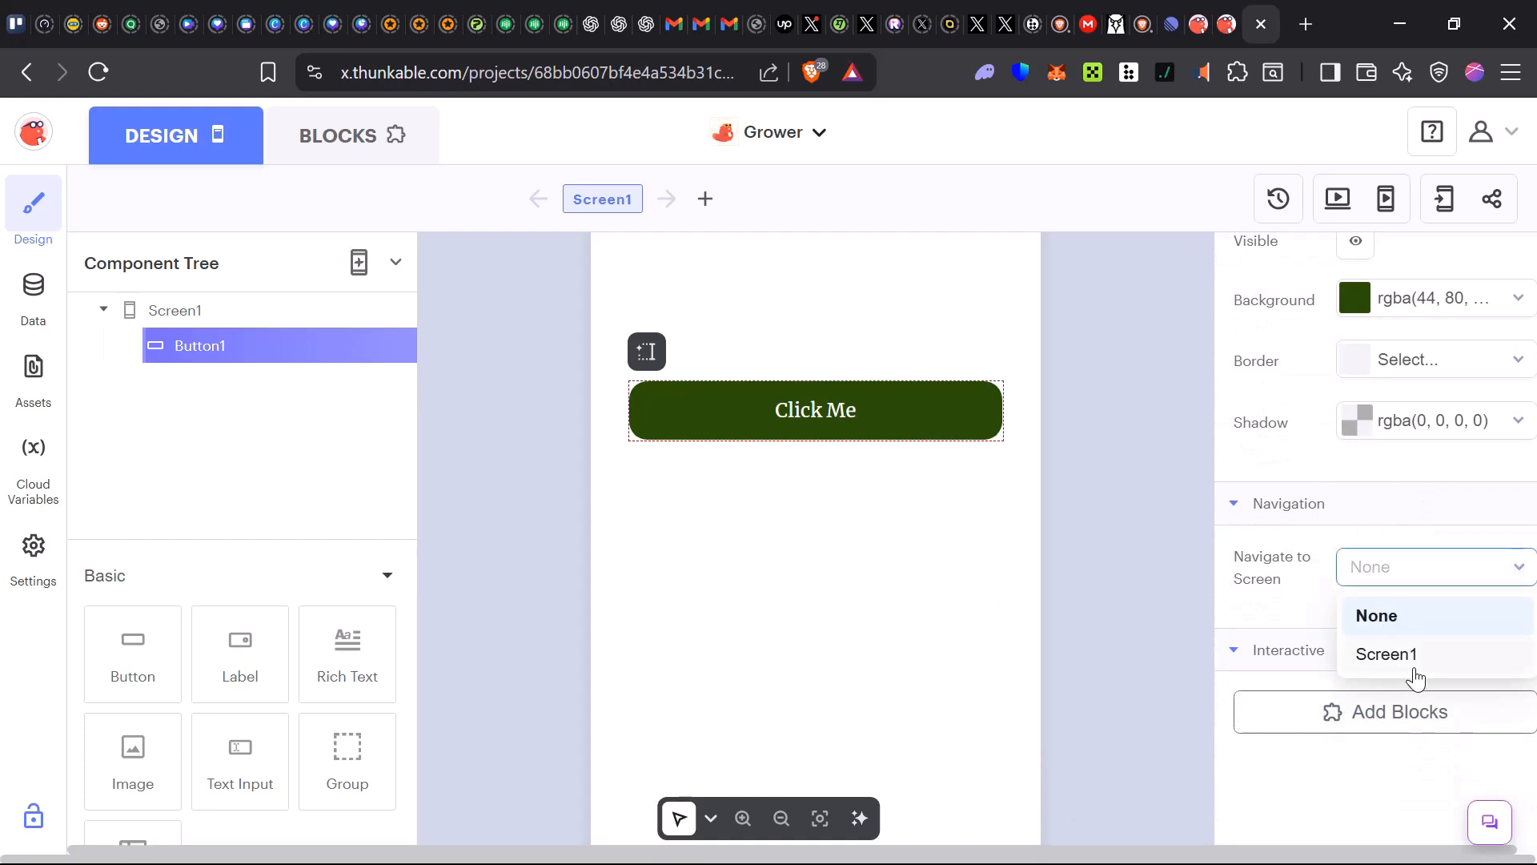
left_click(1408, 655)
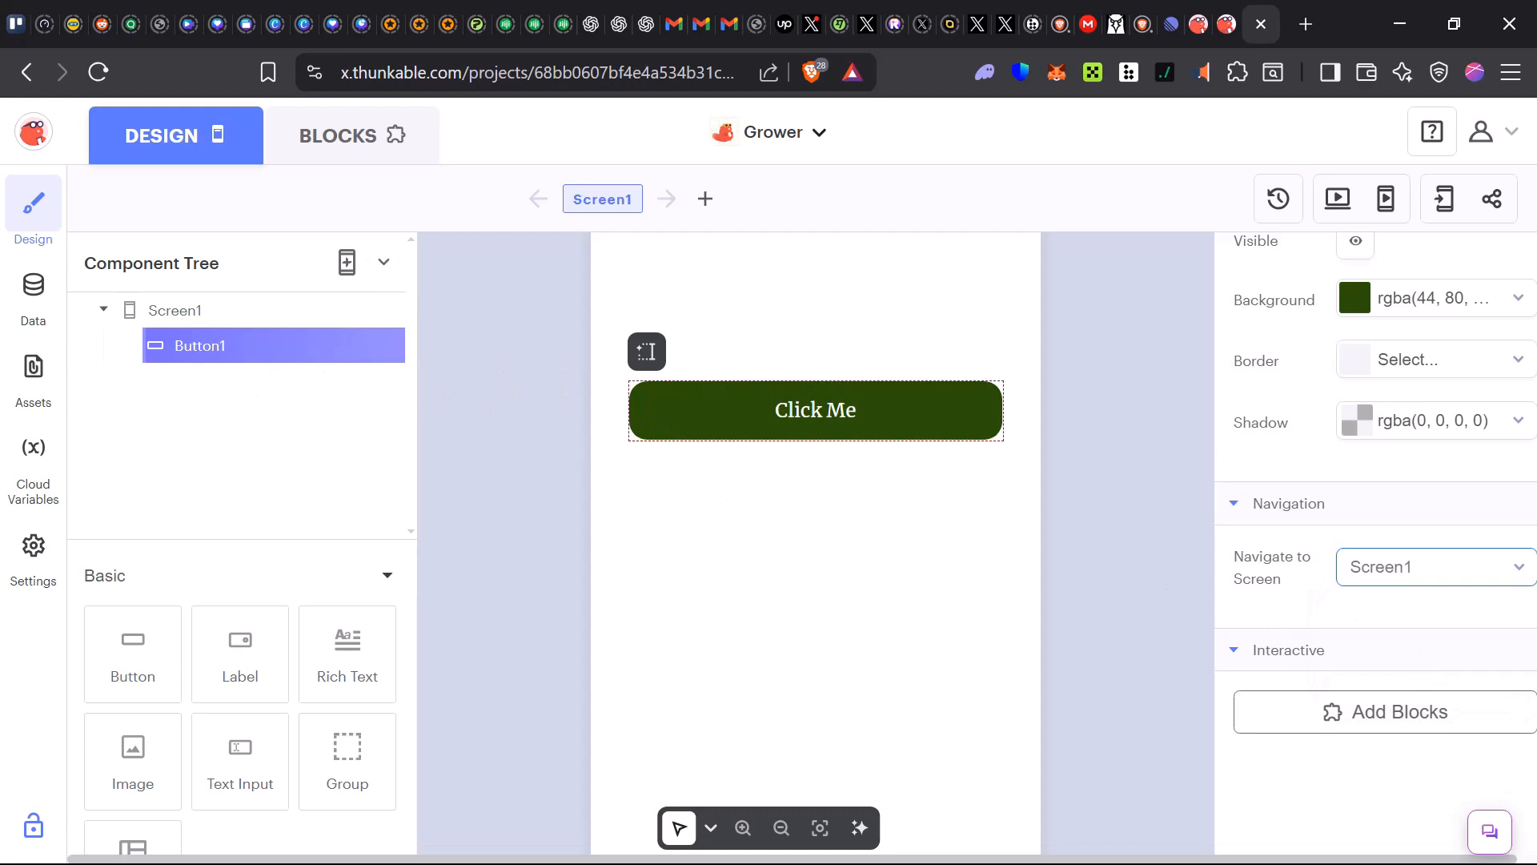
left_click(1474, 575)
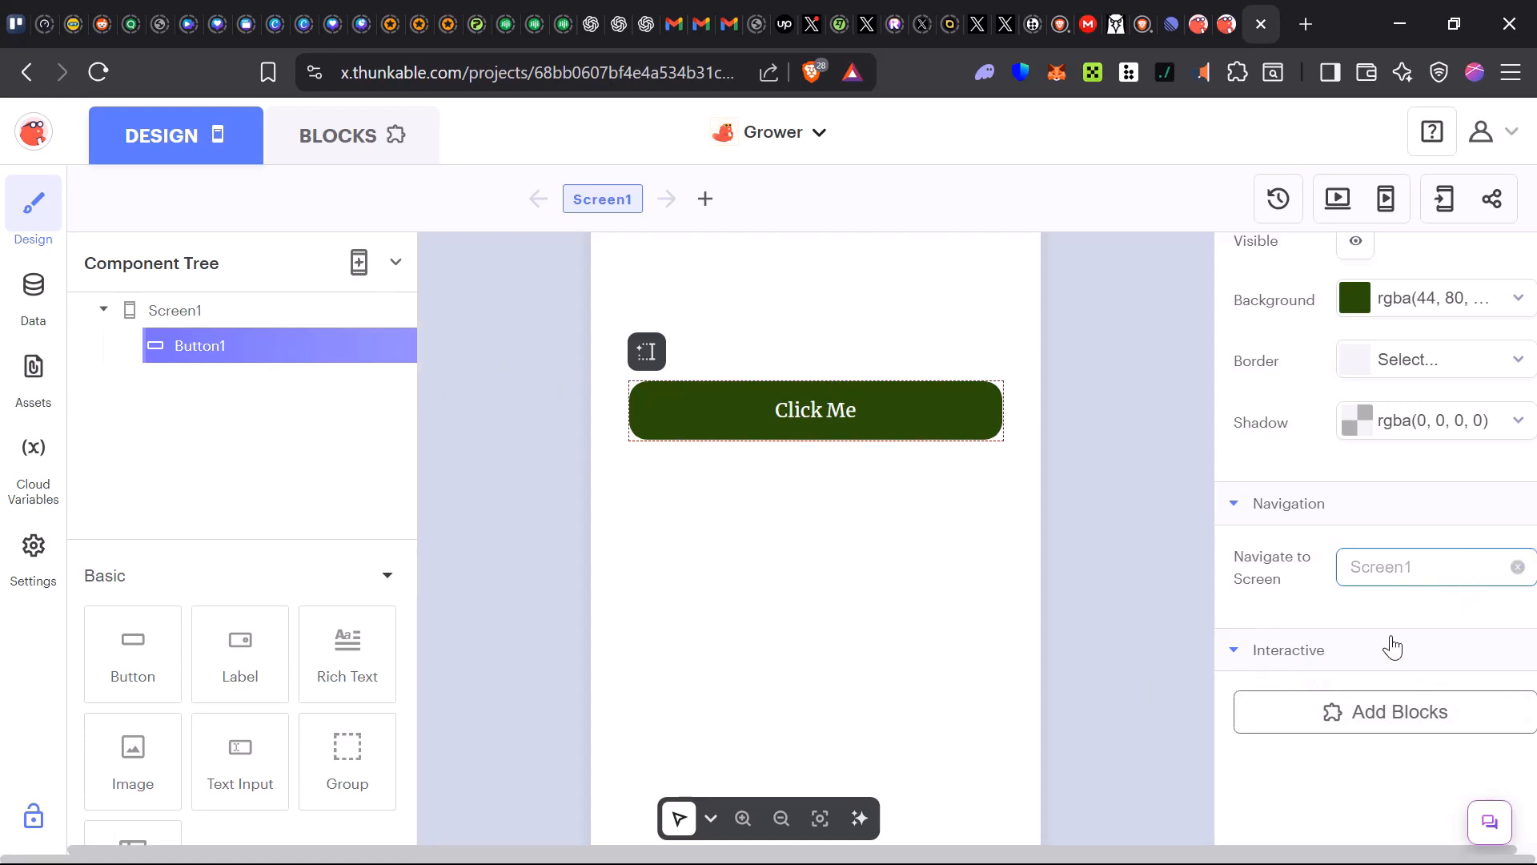
left_click(1519, 569)
left_click(1407, 620)
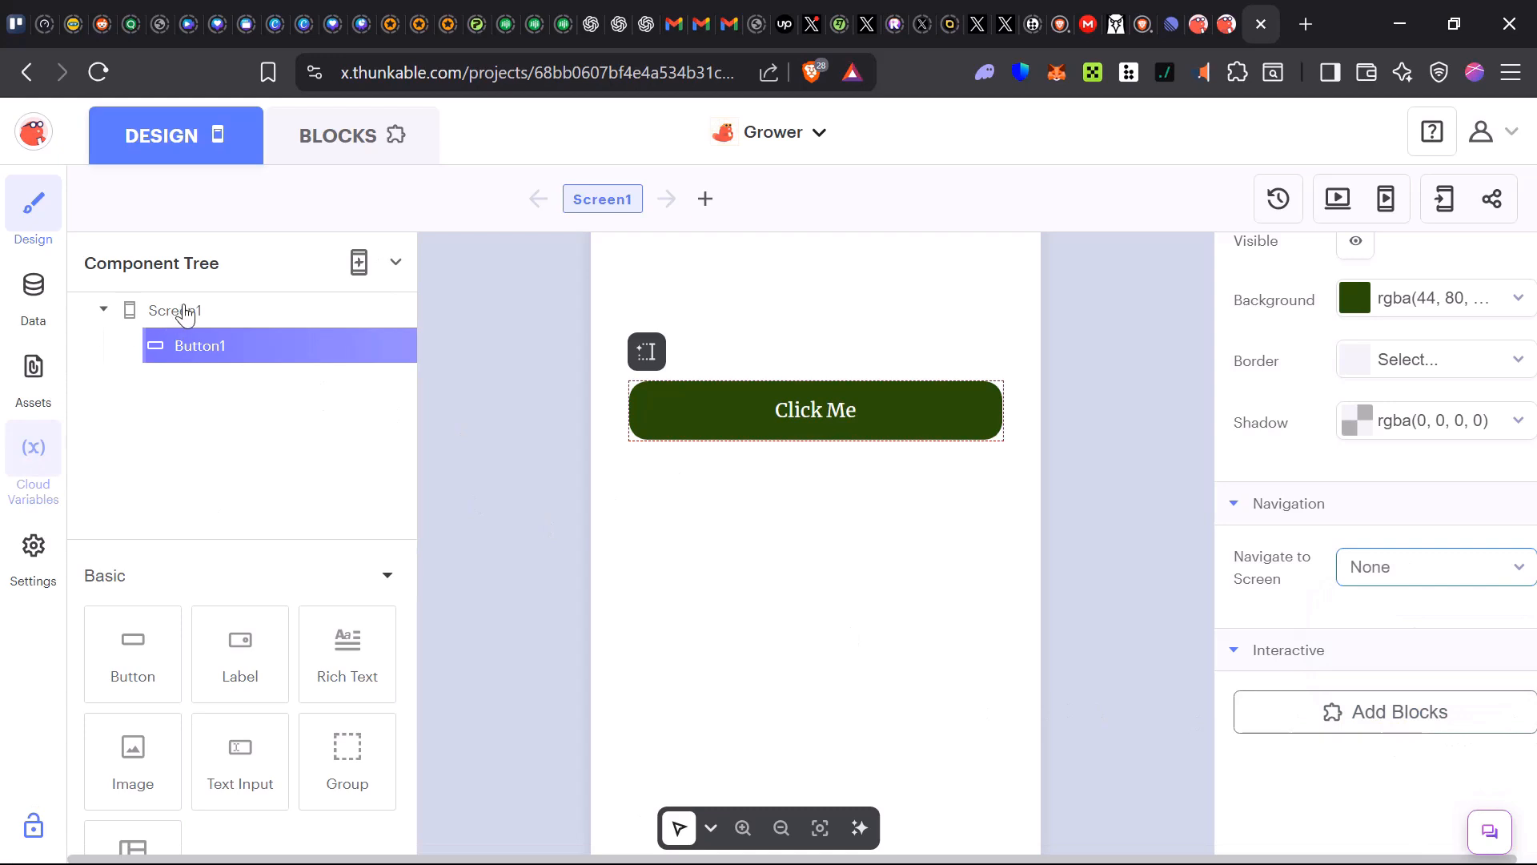
Select Screen1 and set its status bar color to the light green swatch
left_click(696, 614)
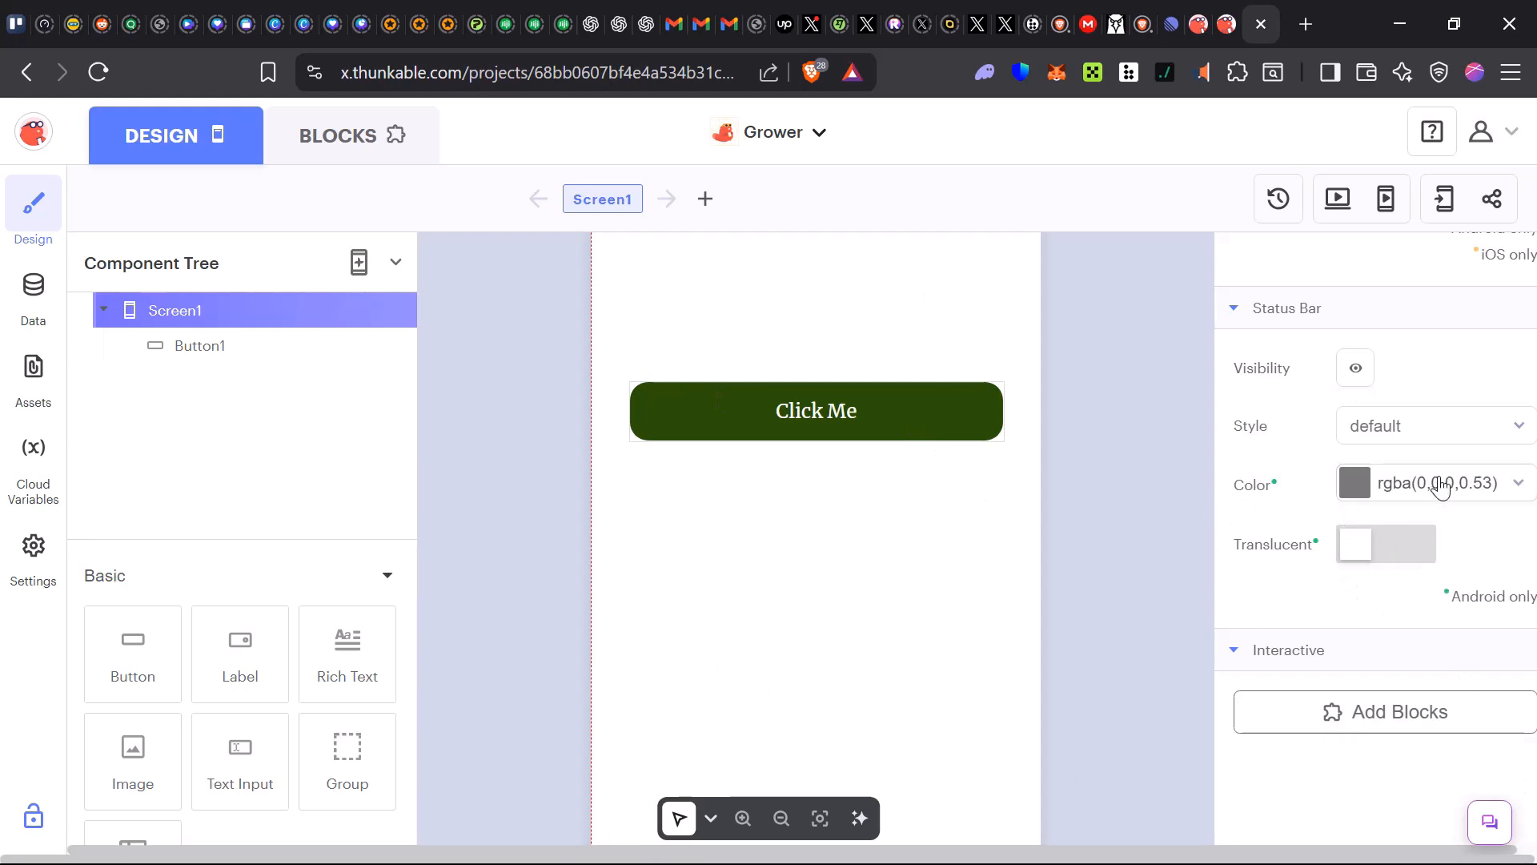
left_click(1393, 485)
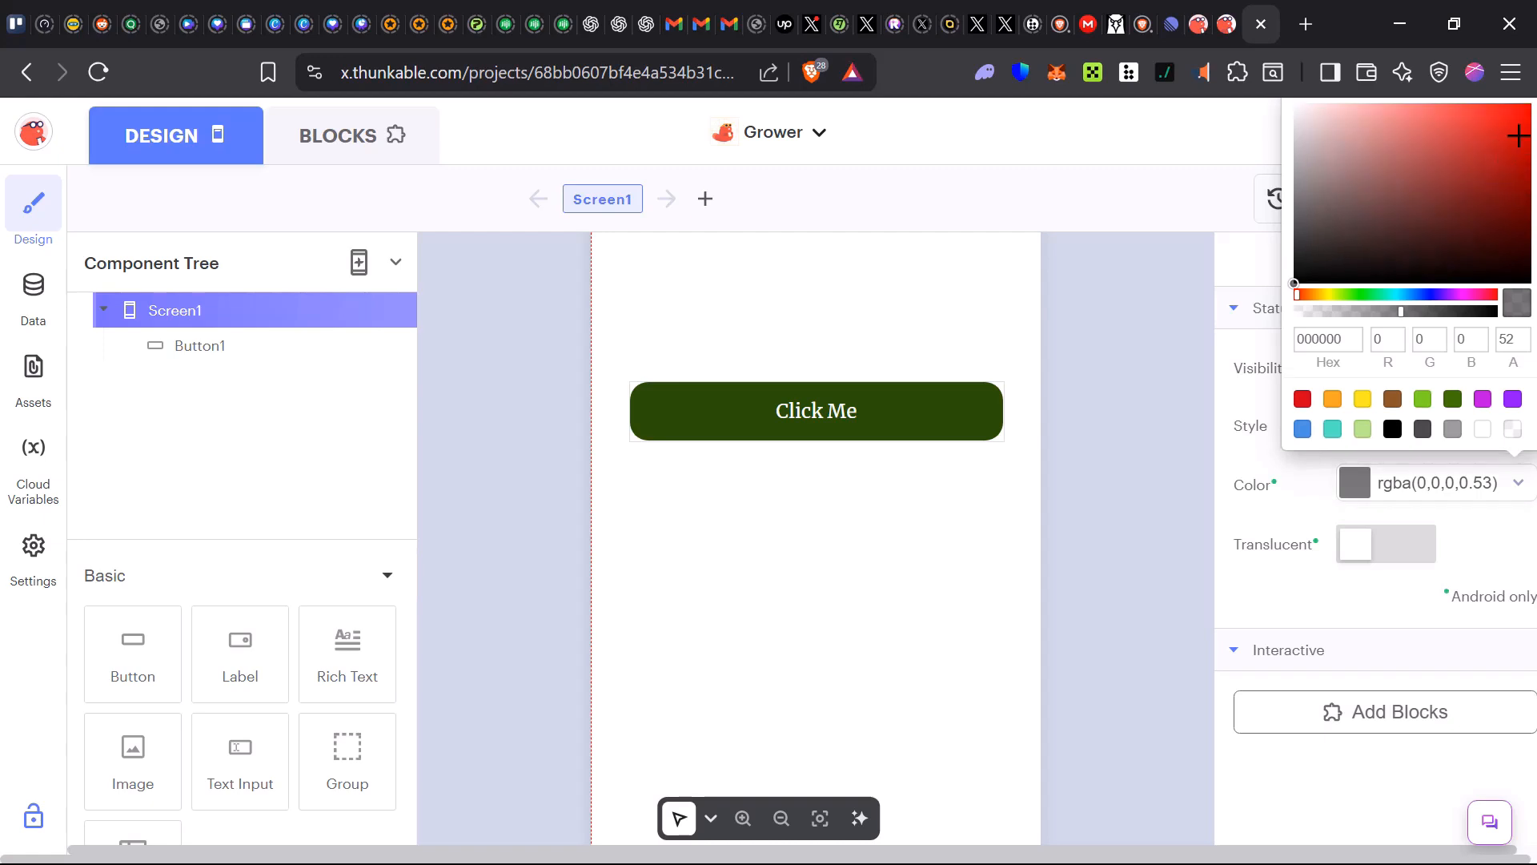
left_click(1513, 156)
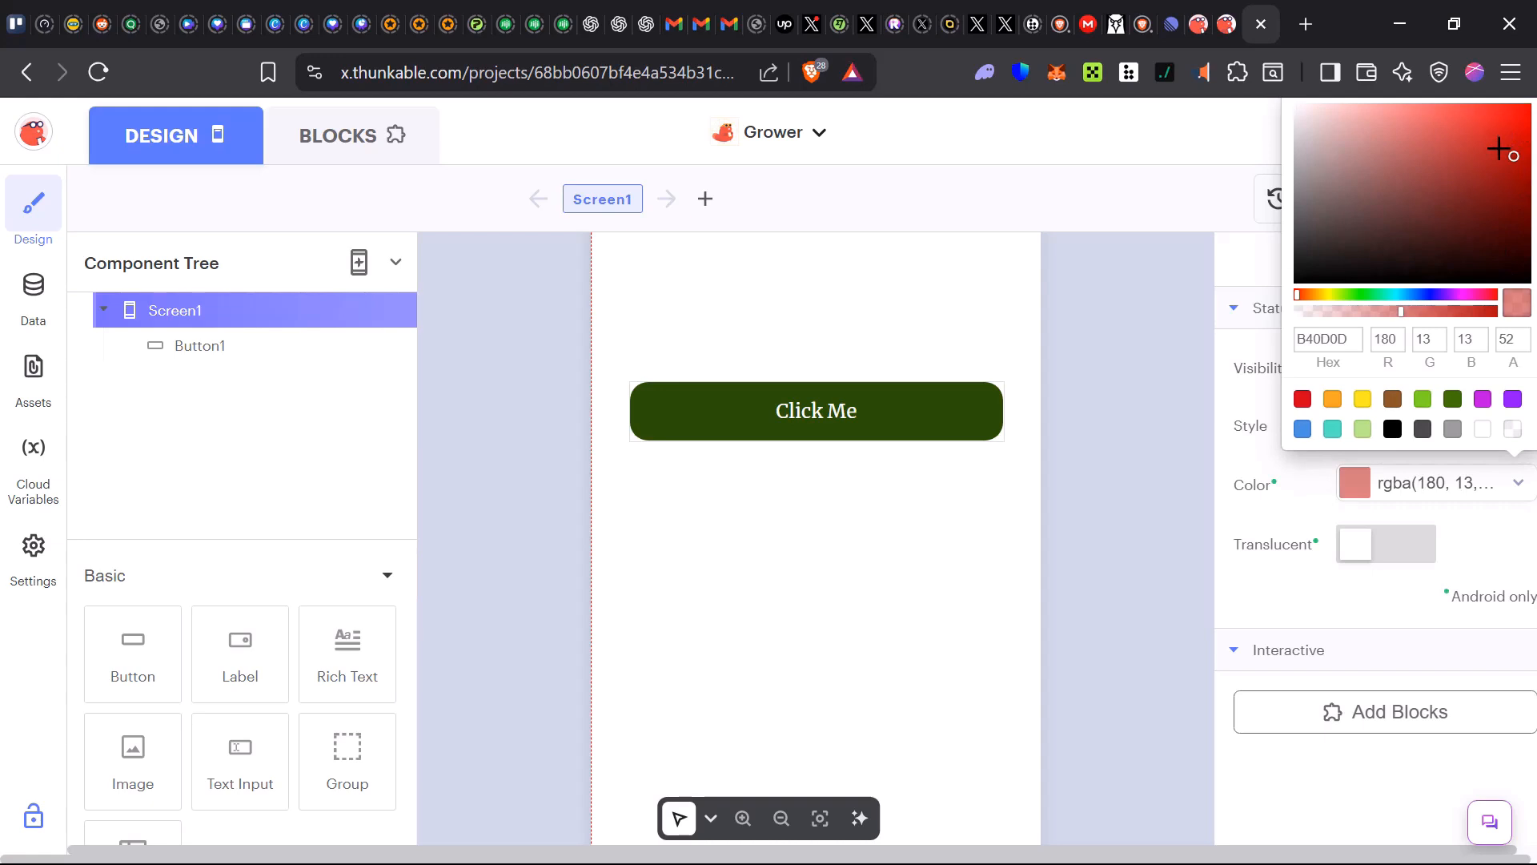
left_click(1423, 398)
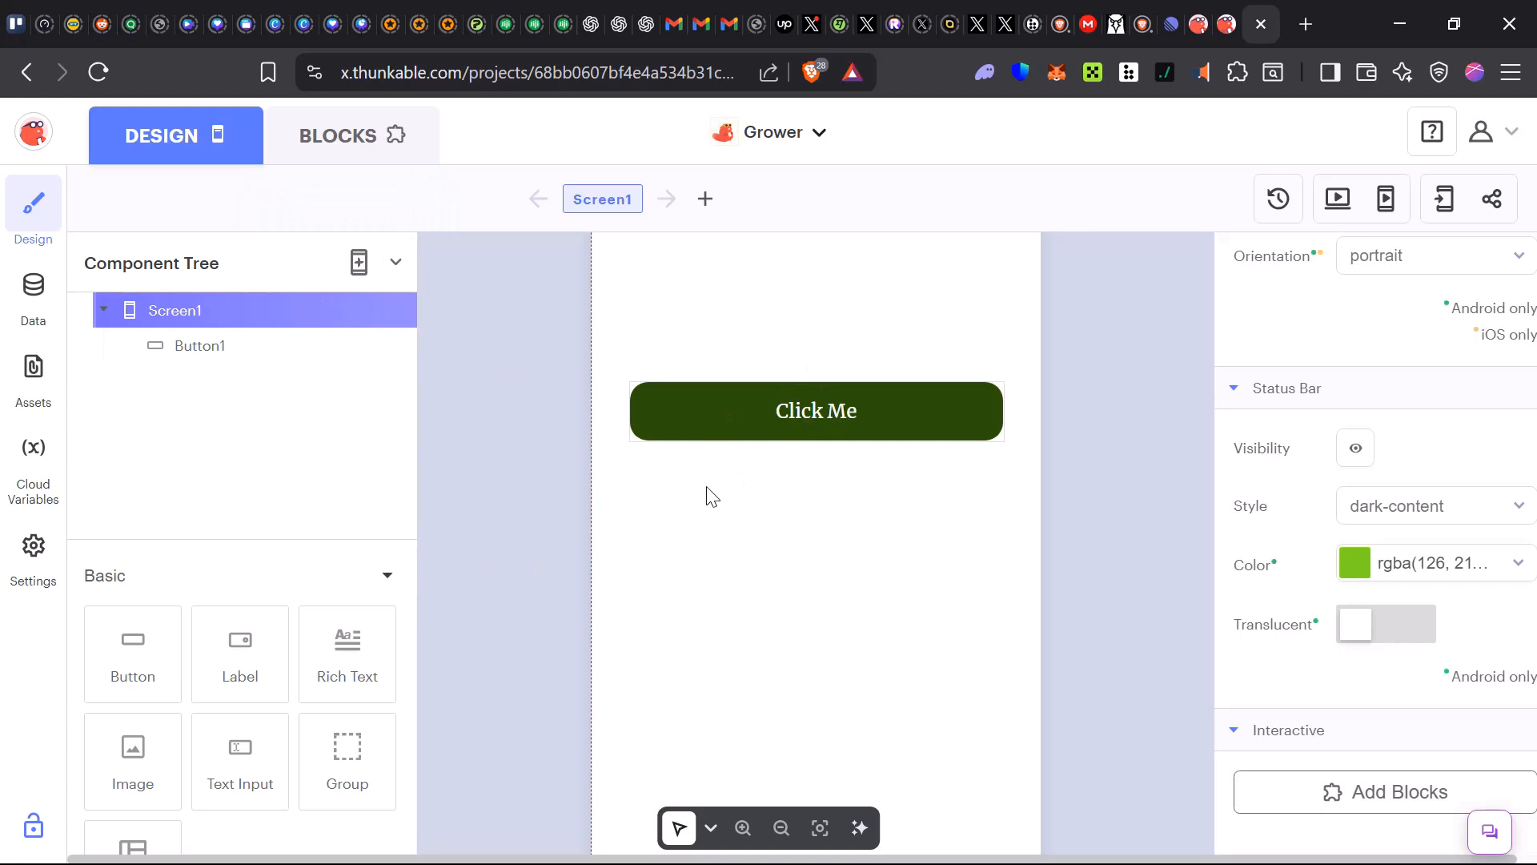
Add a second screen to the project
left_click(346, 265)
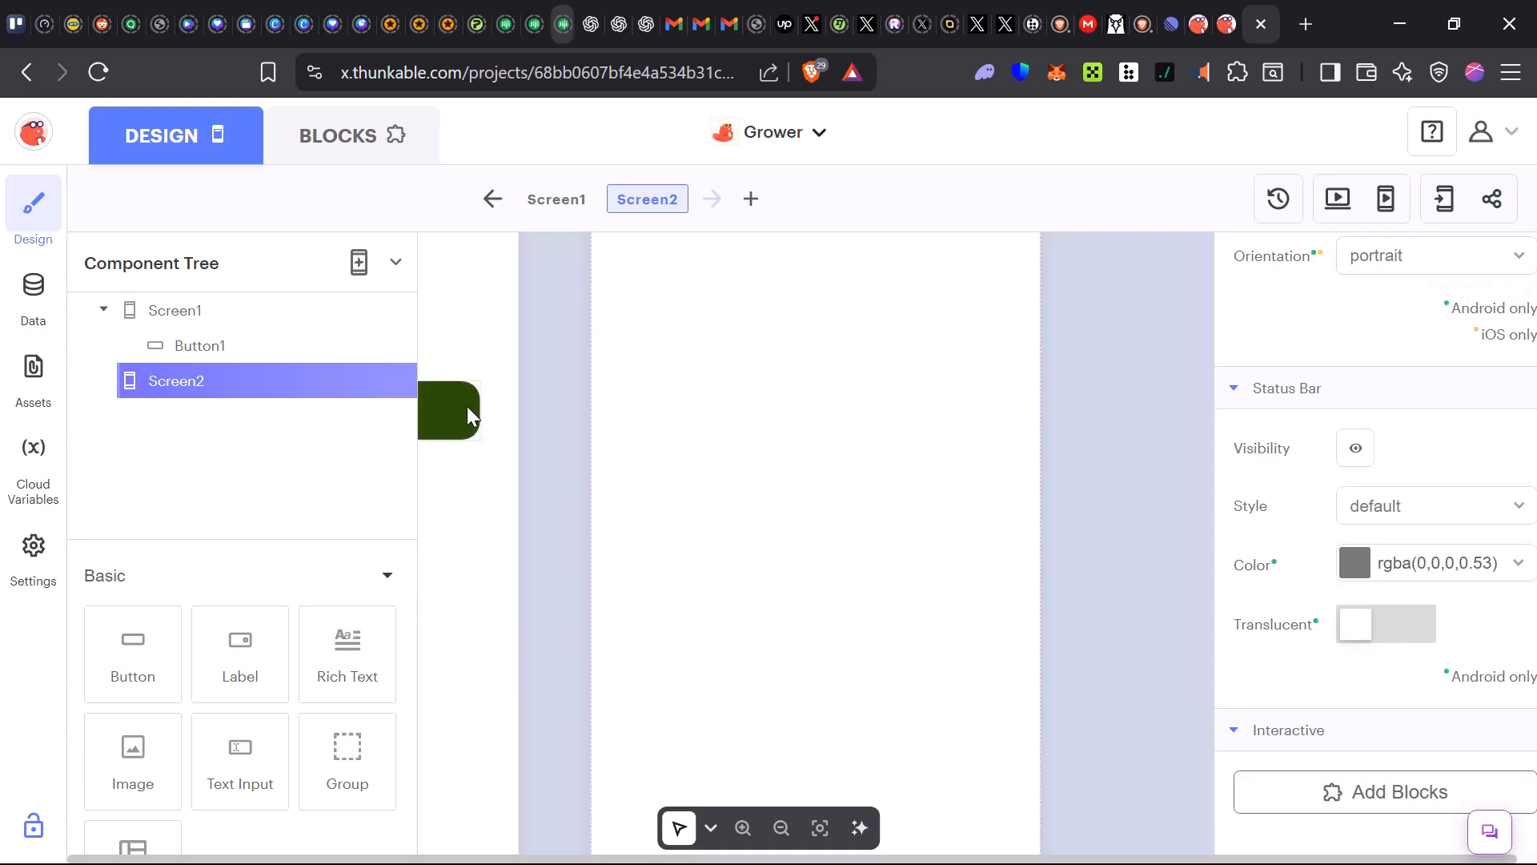
scroll(531, 515, "up", 8)
scroll(532, 531, "down", 9)
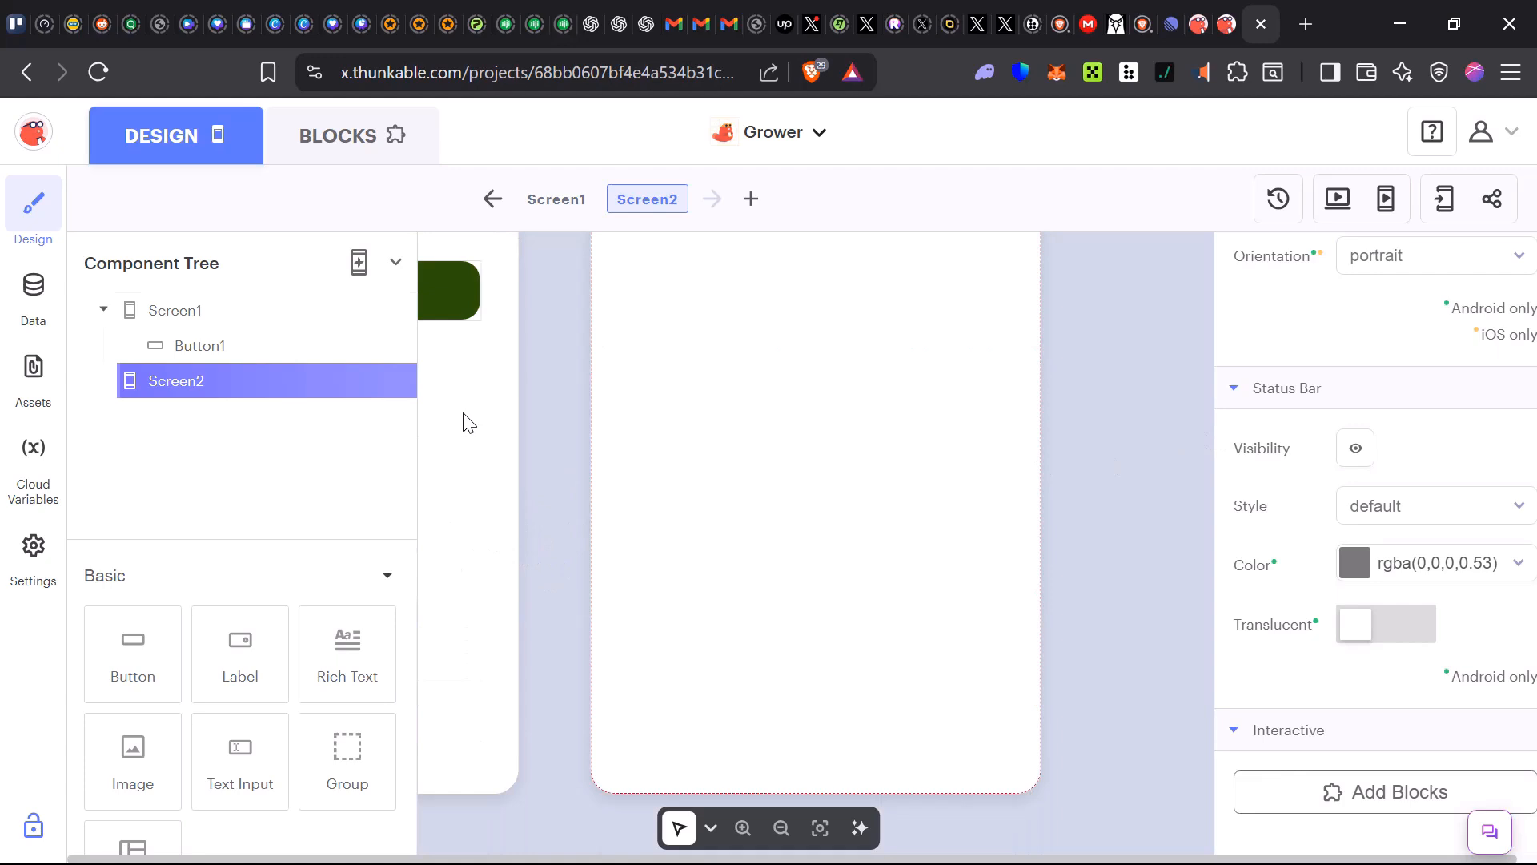
scroll(579, 532, "up", 3)
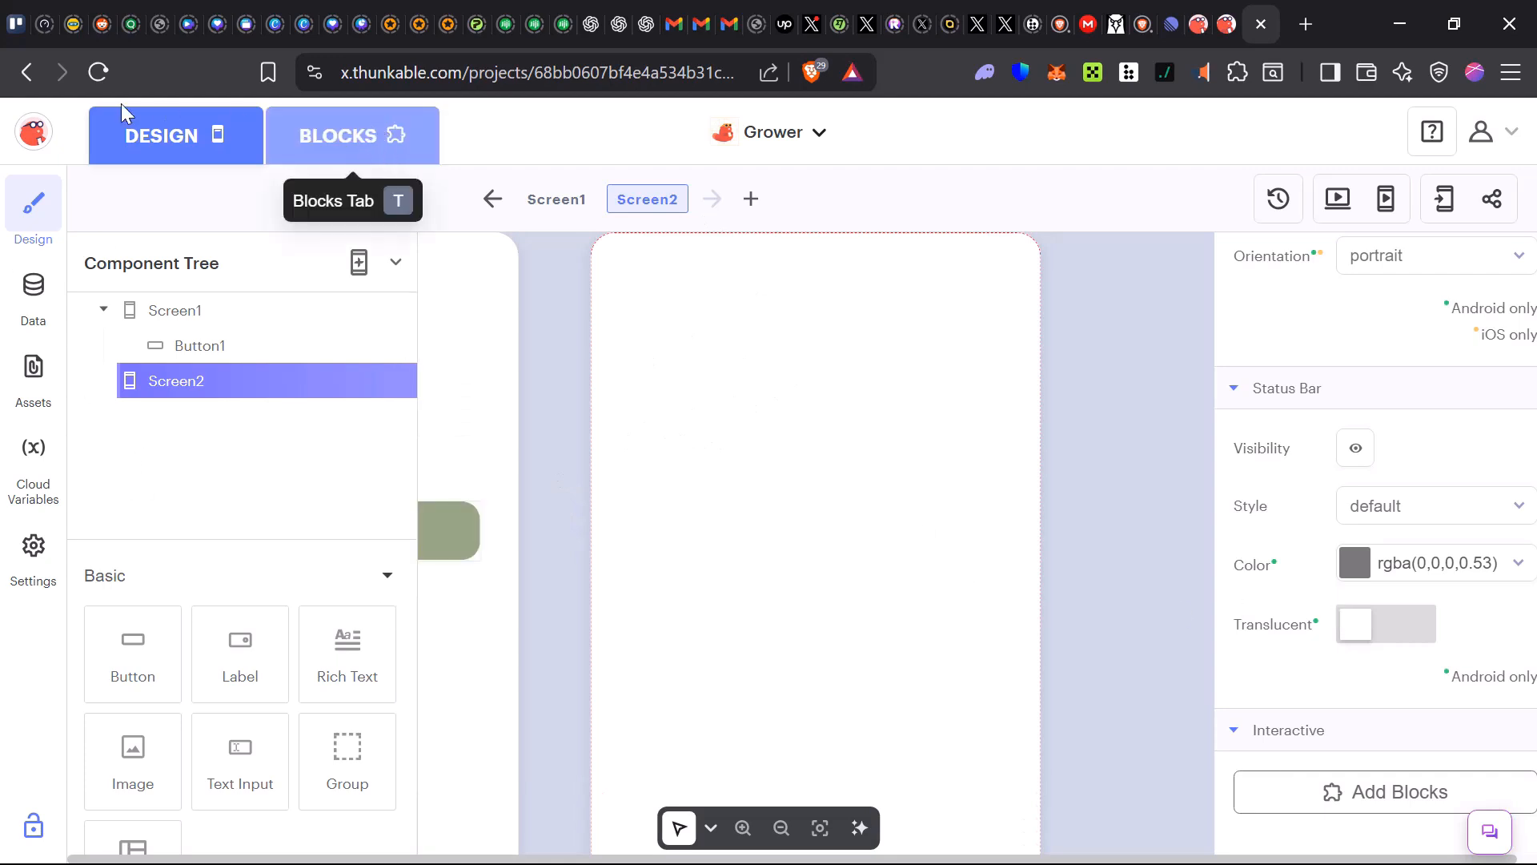
In Screen1's blocks workspace, place a when Button1 Click event block
left_click(384, 137)
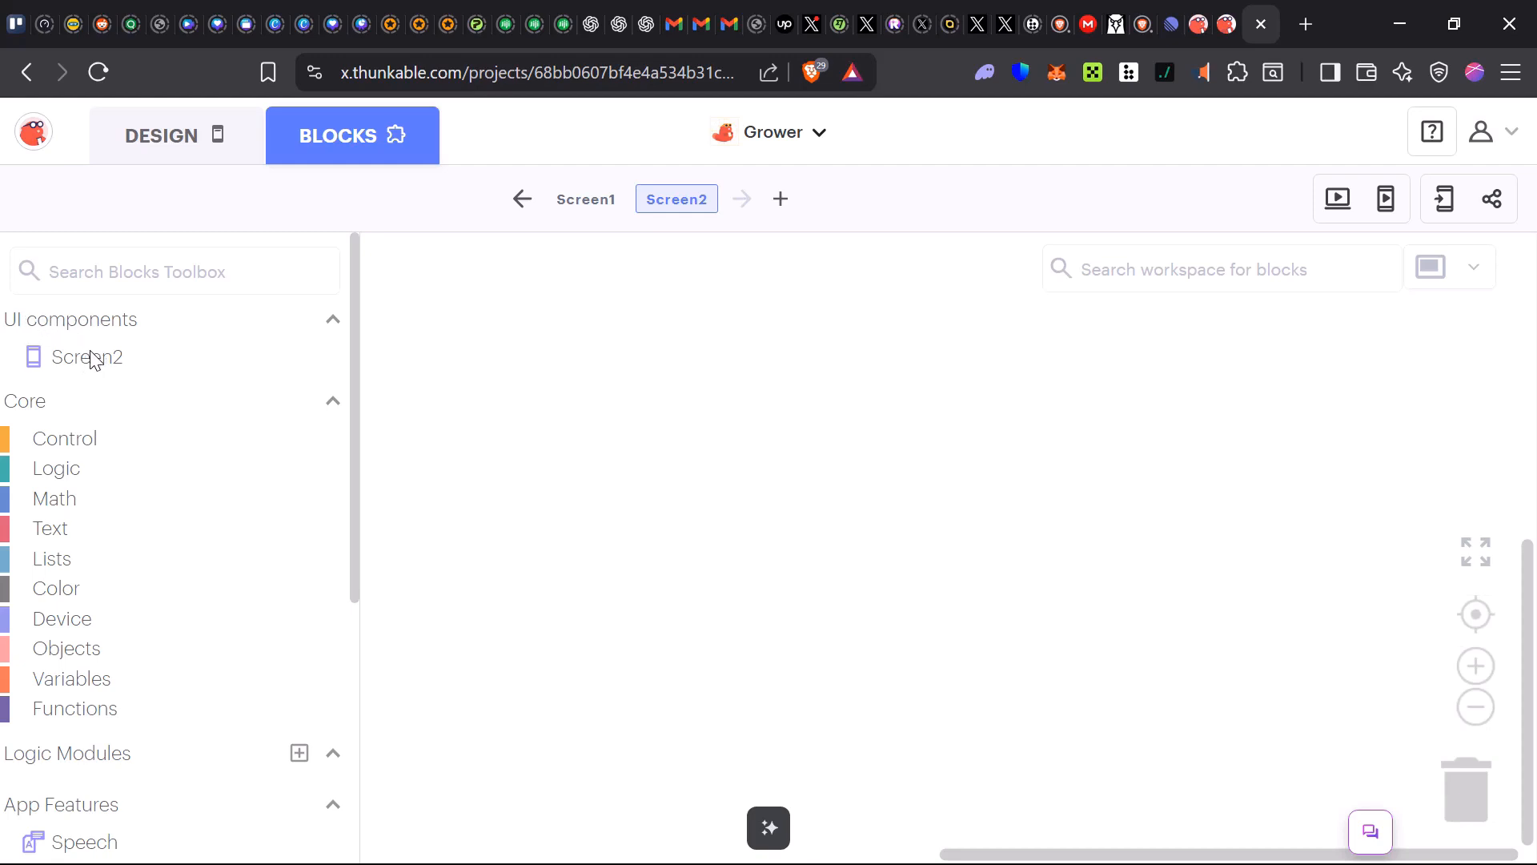
left_click(142, 361)
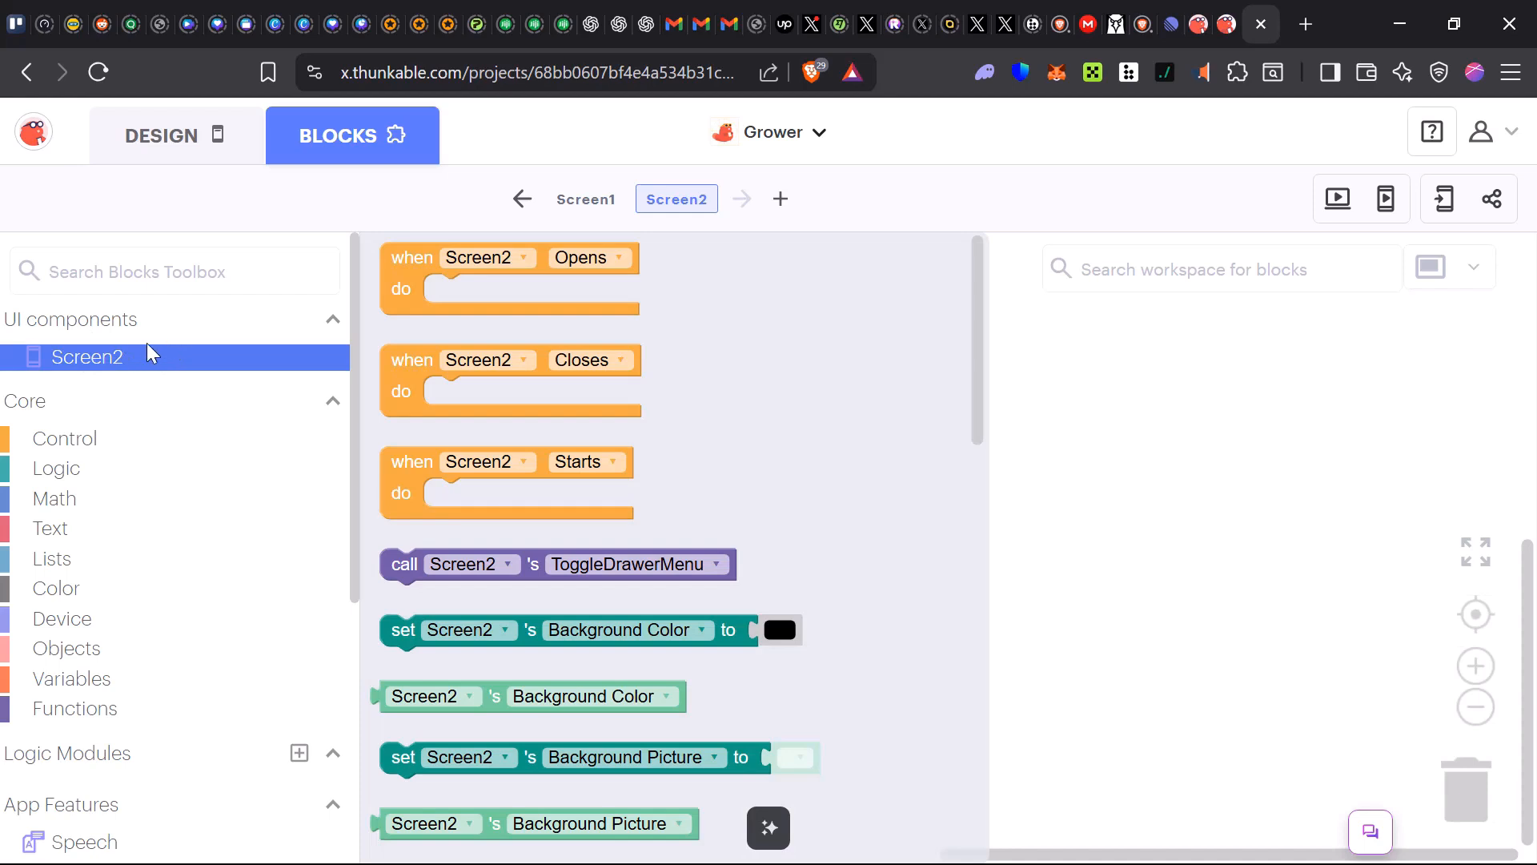
left_click(573, 211)
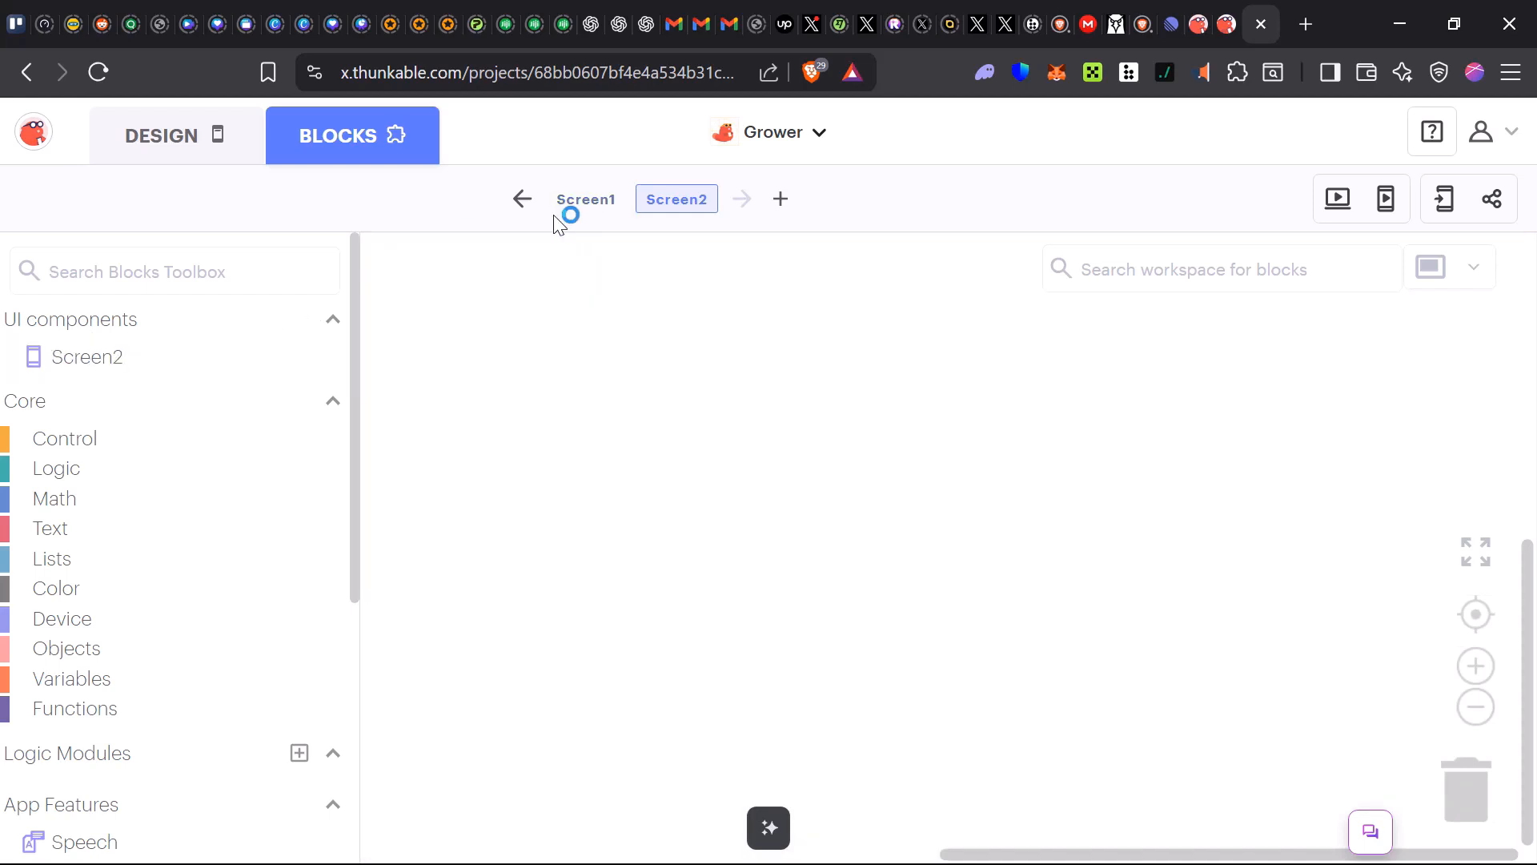
left_click(578, 205)
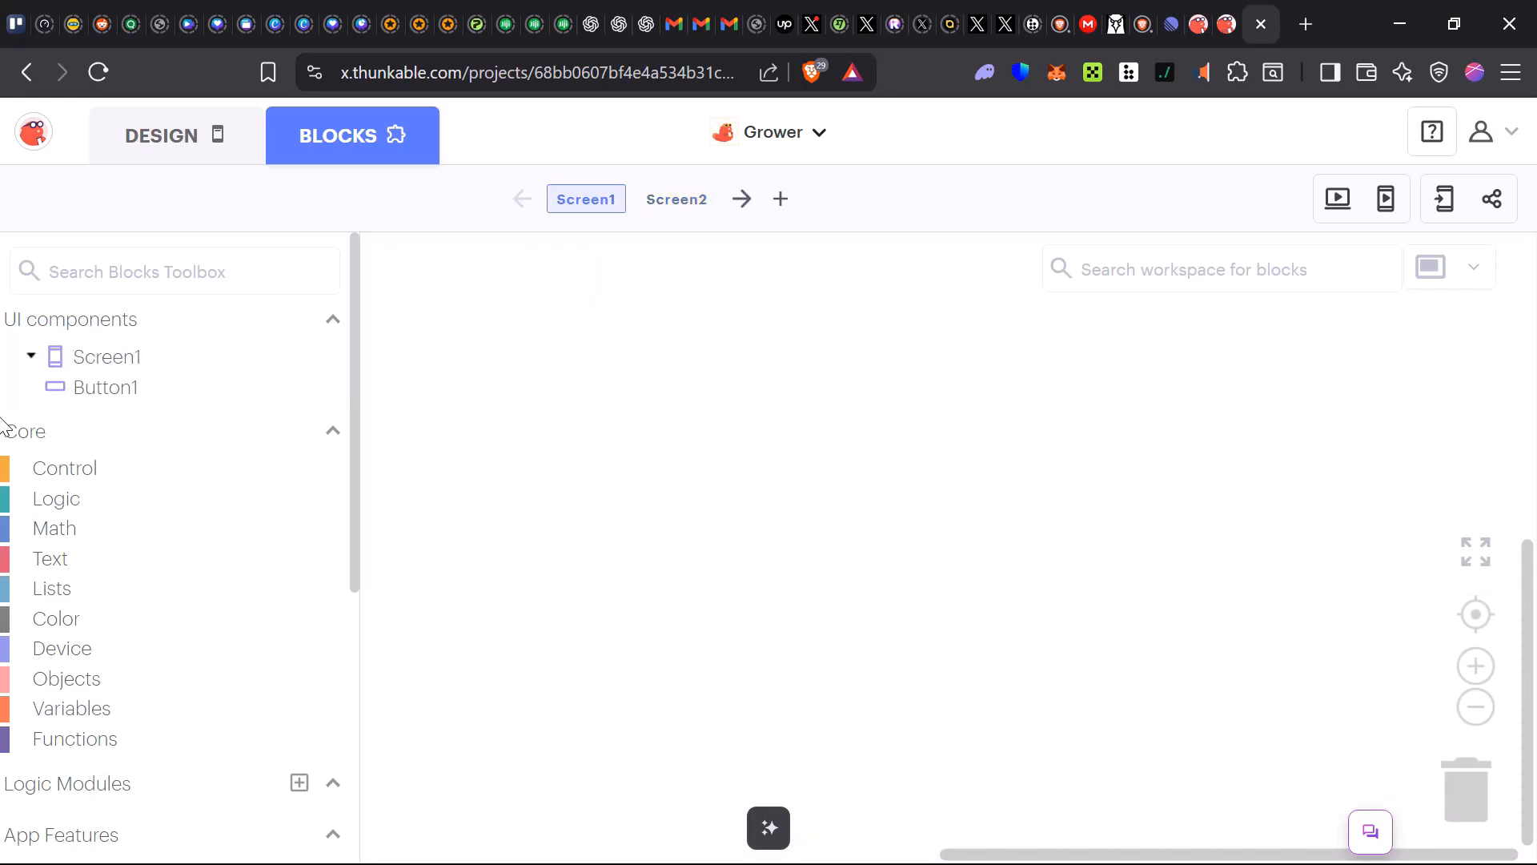
left_click(118, 365)
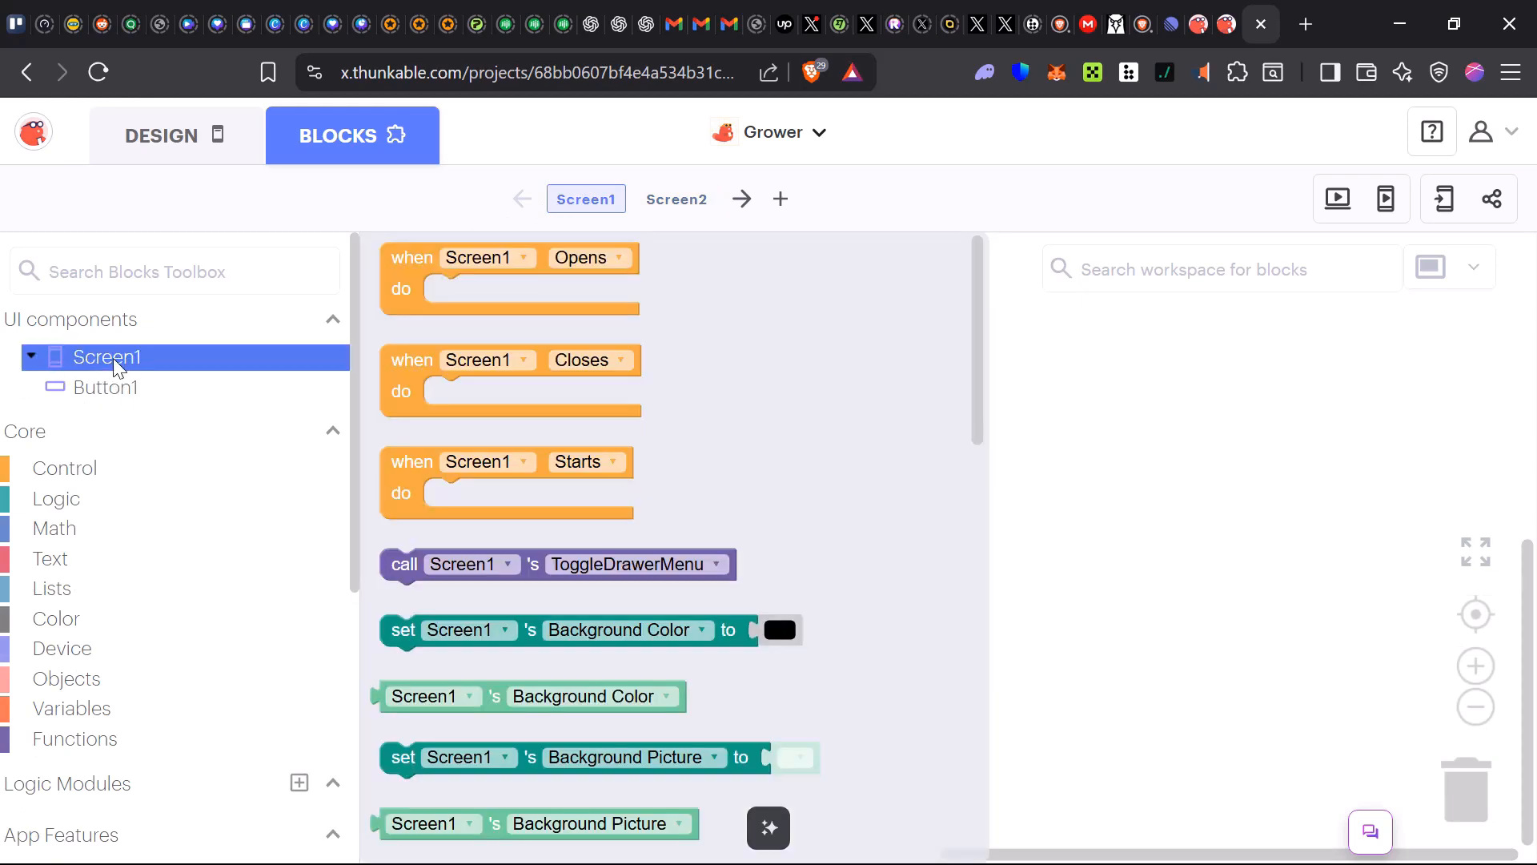
left_click(398, 290)
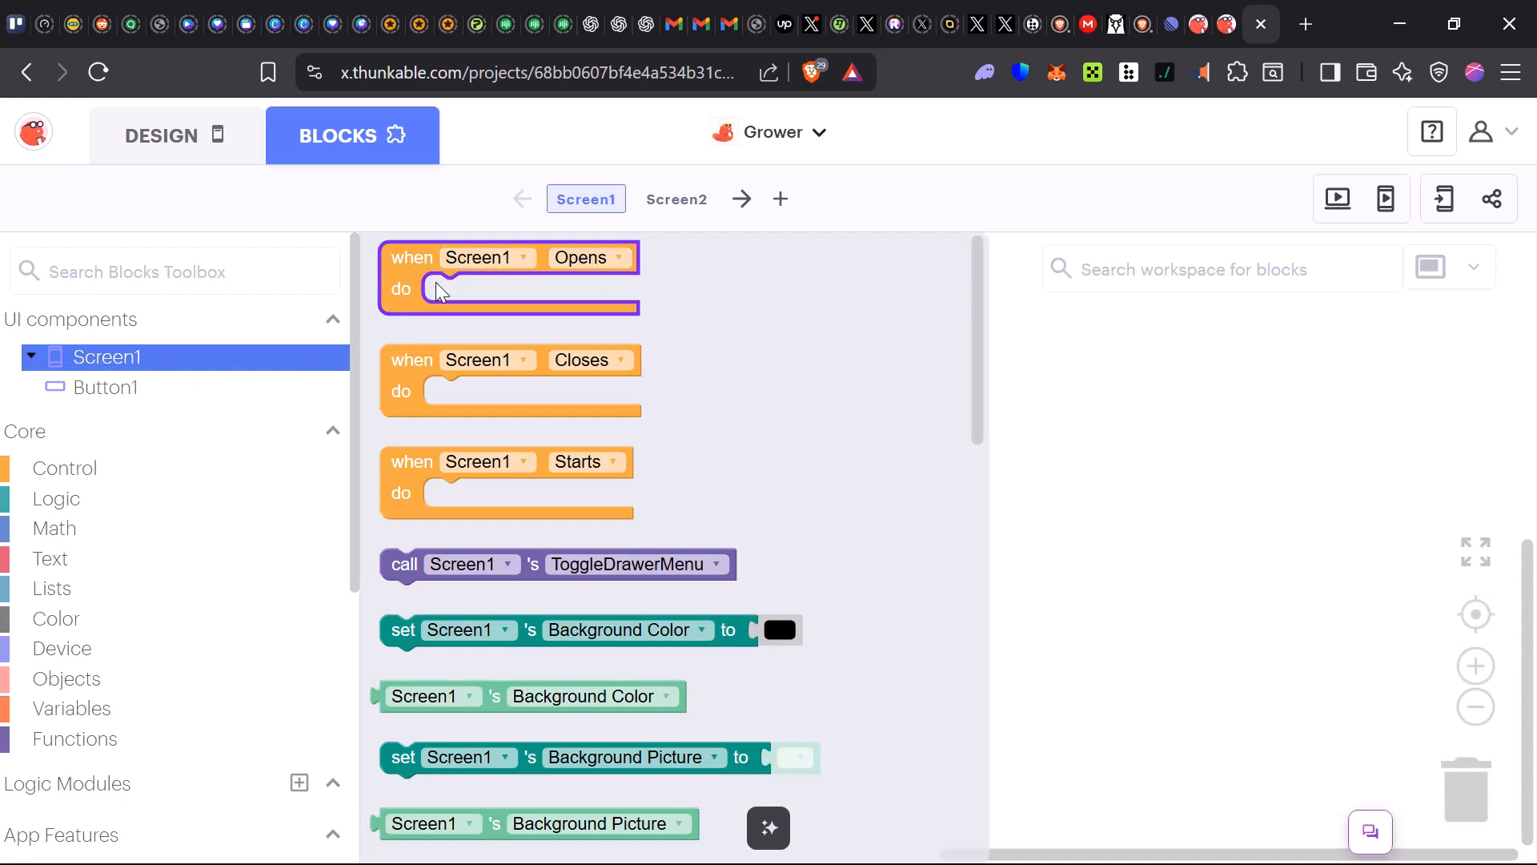
left_click_drag(406, 285, 602, 473)
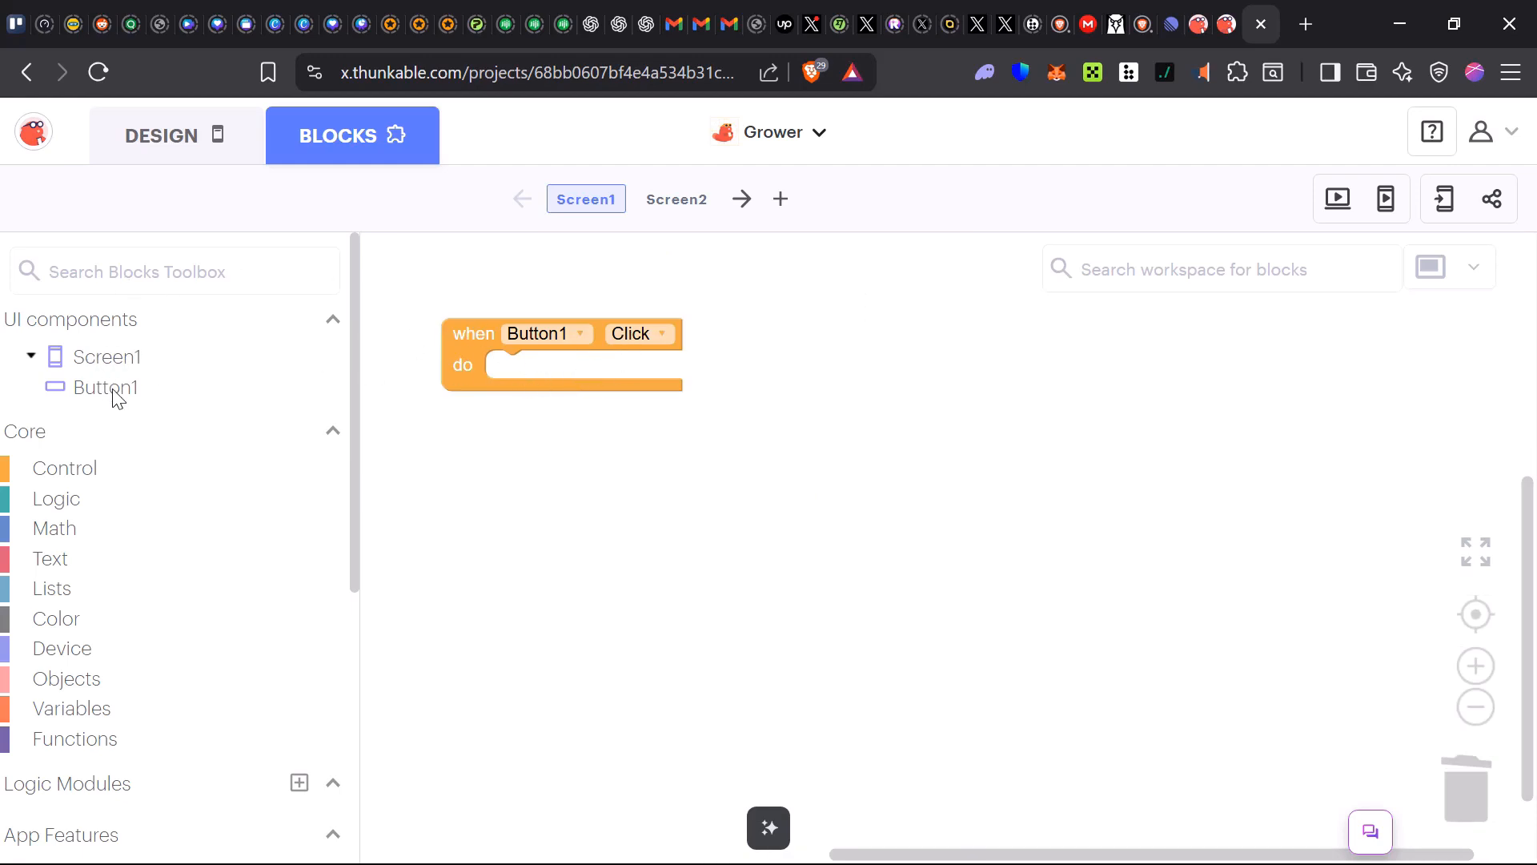
left_click(270, 410)
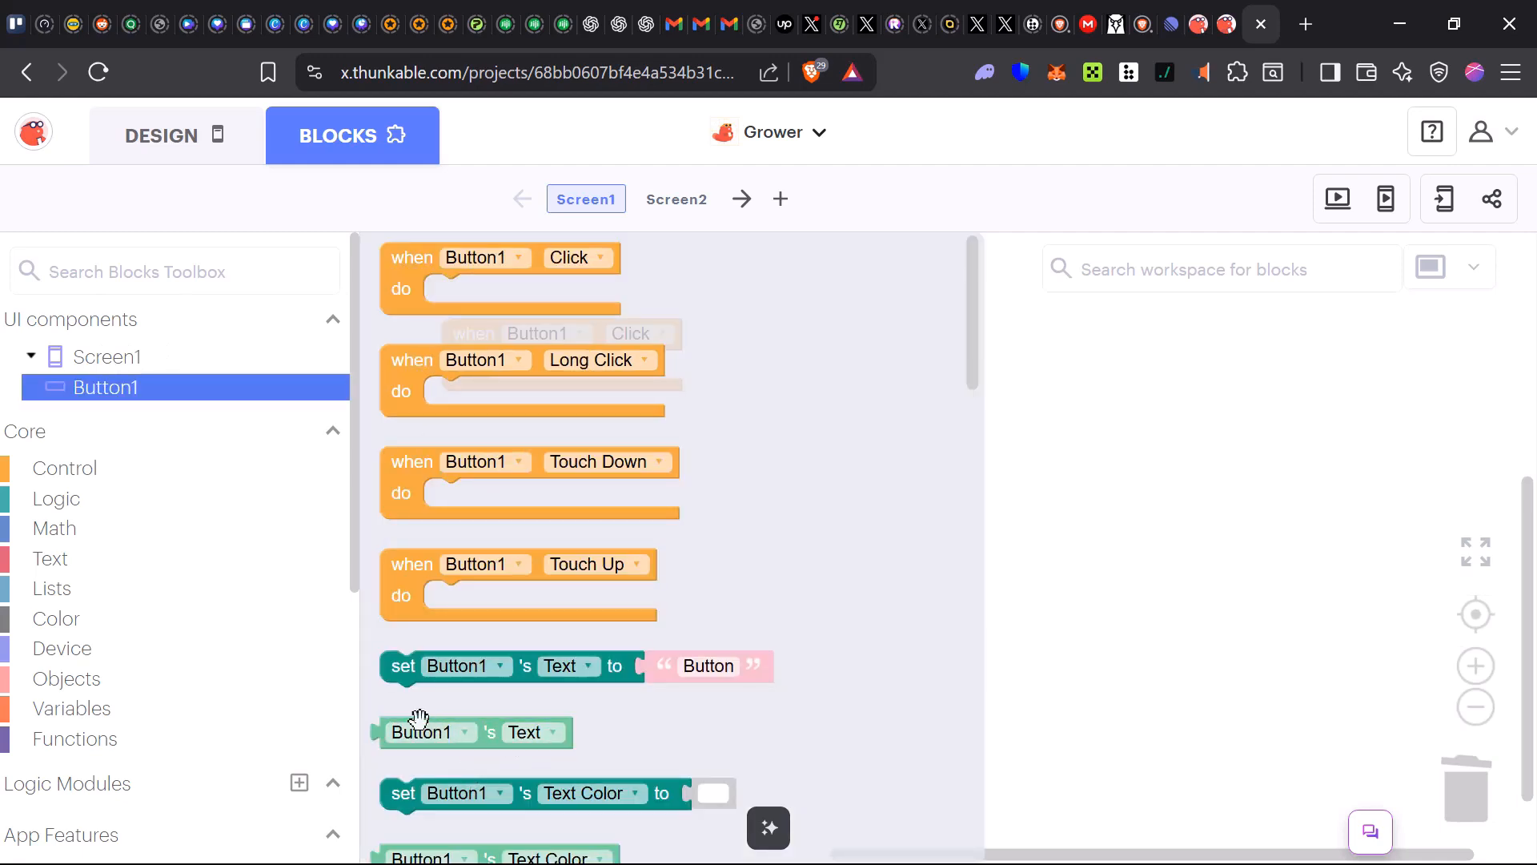
scroll(387, 733, "down", 1)
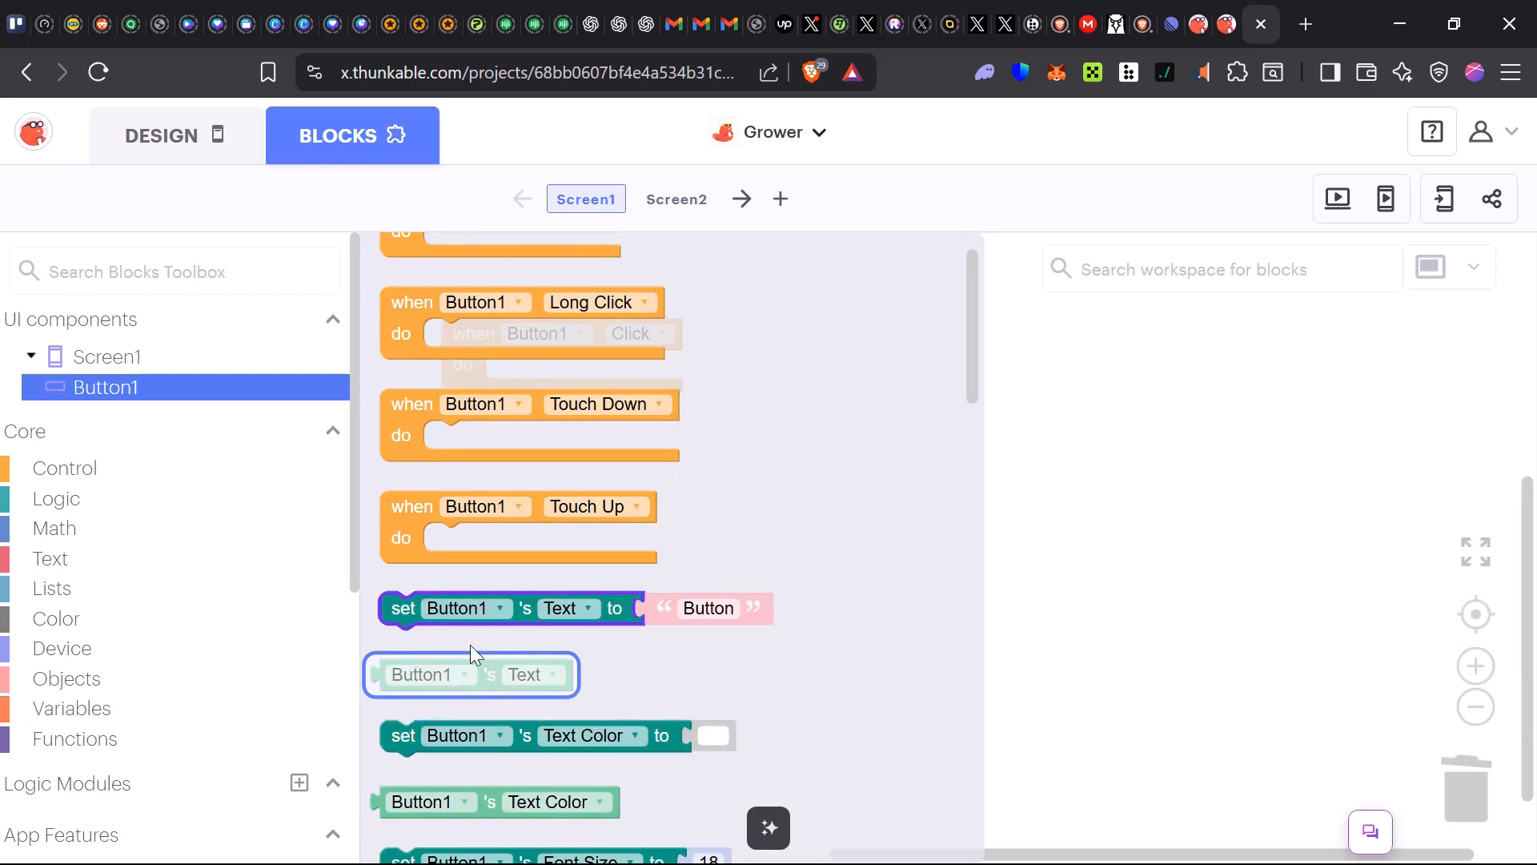
scroll(646, 545, "down", 2)
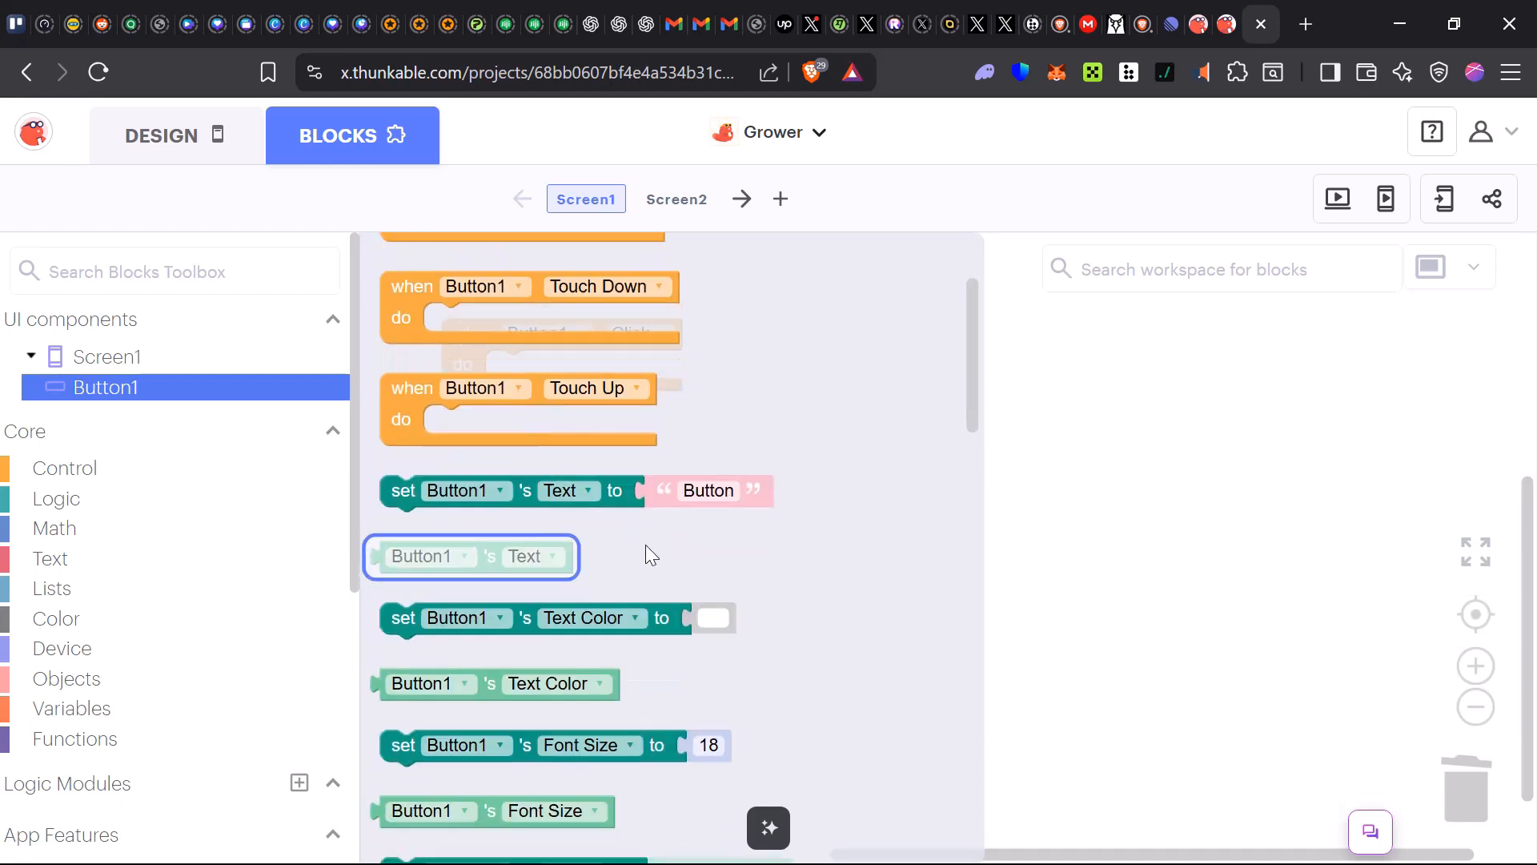
left_click_drag(505, 554, 606, 366)
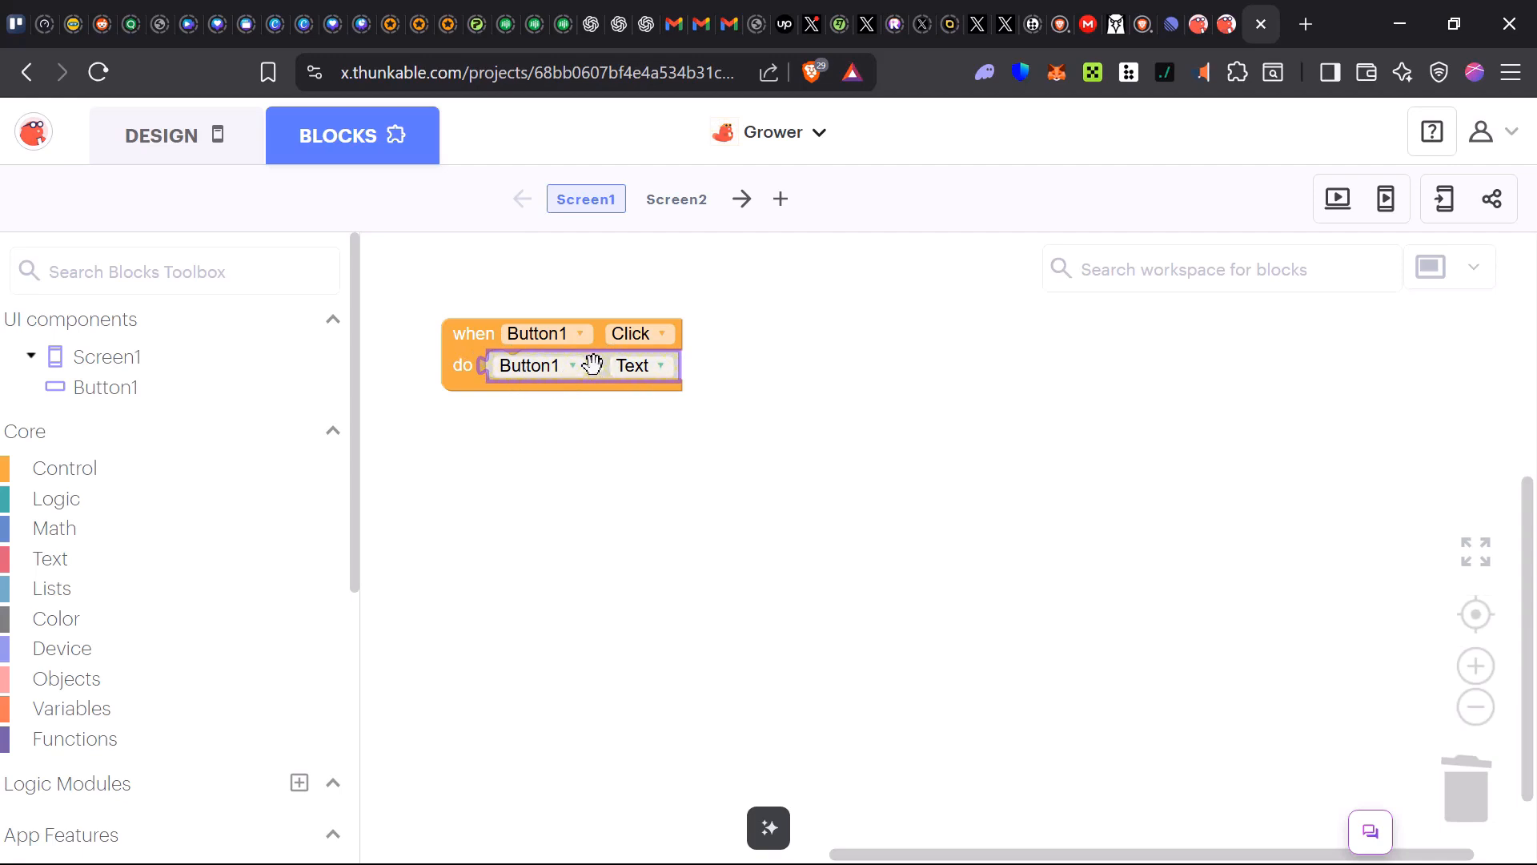
left_click_drag(593, 365, 1466, 784)
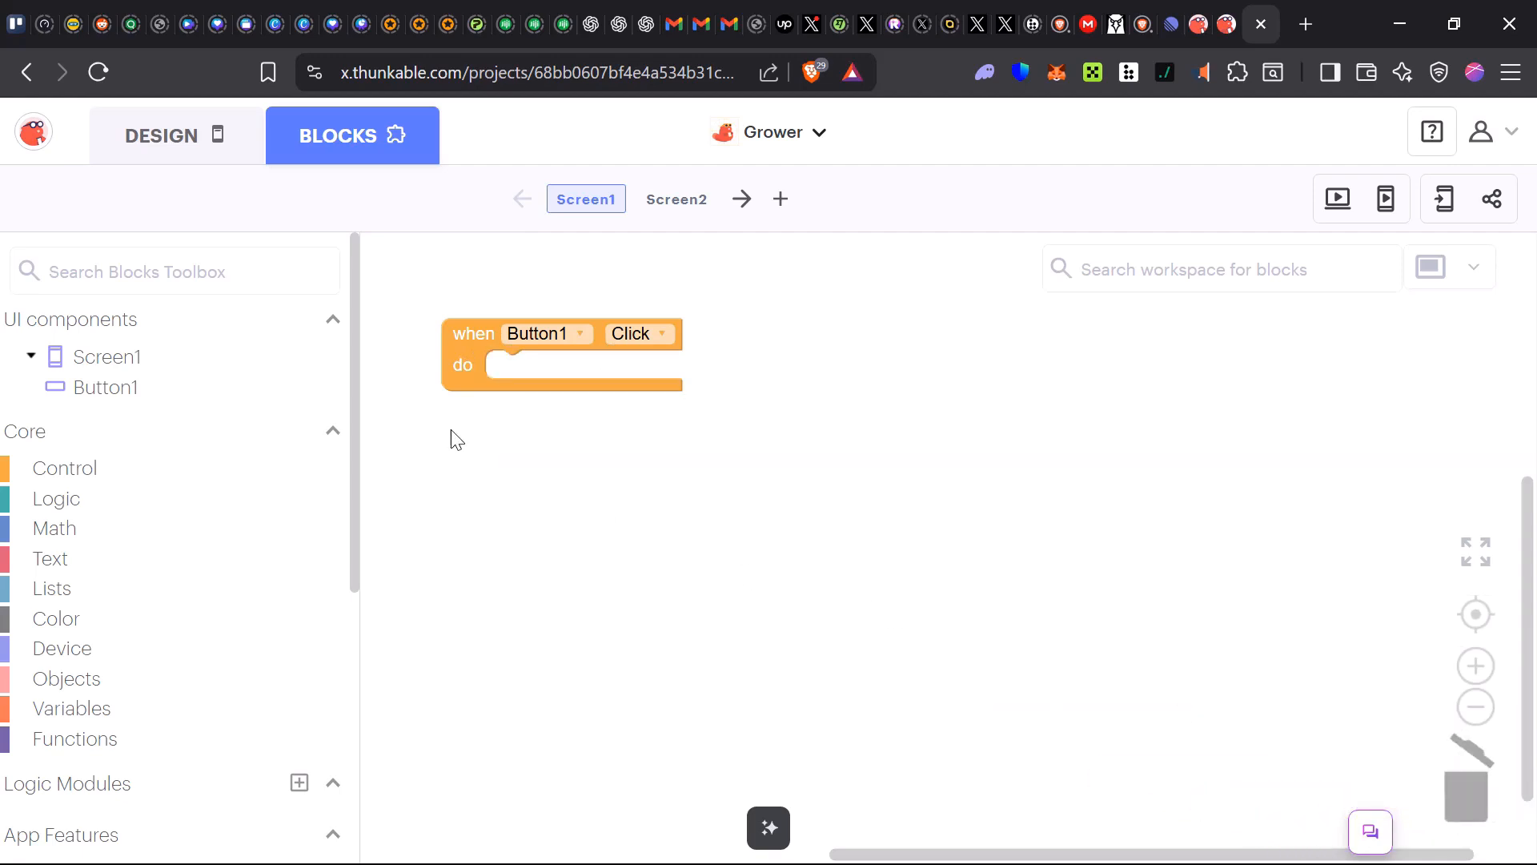
Insert a set Button1's Text to "Button" block inside the Click event handler
left_click(95, 391)
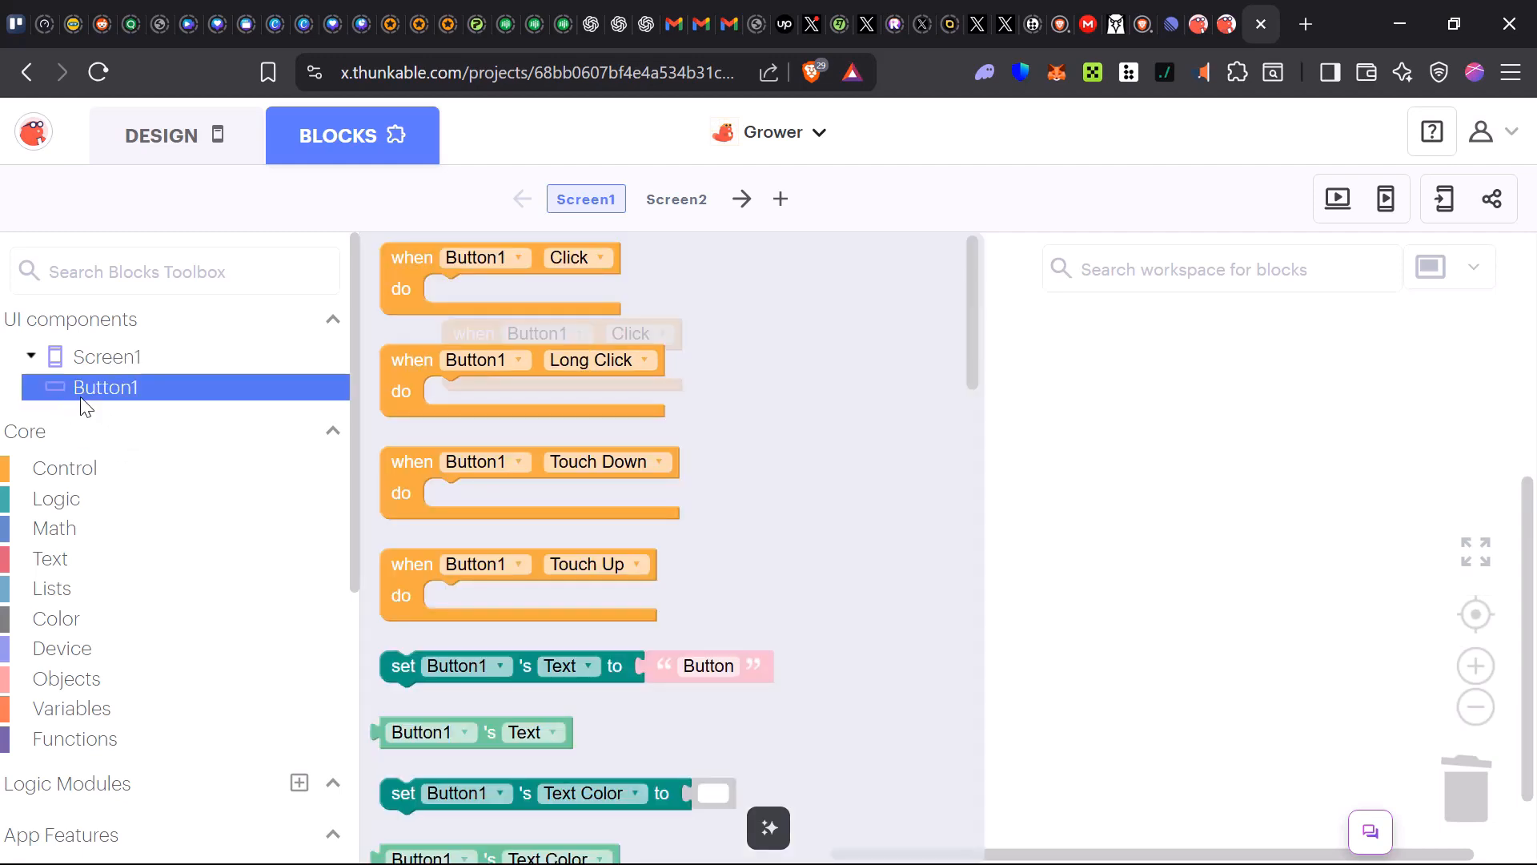
left_click_drag(492, 664, 547, 369)
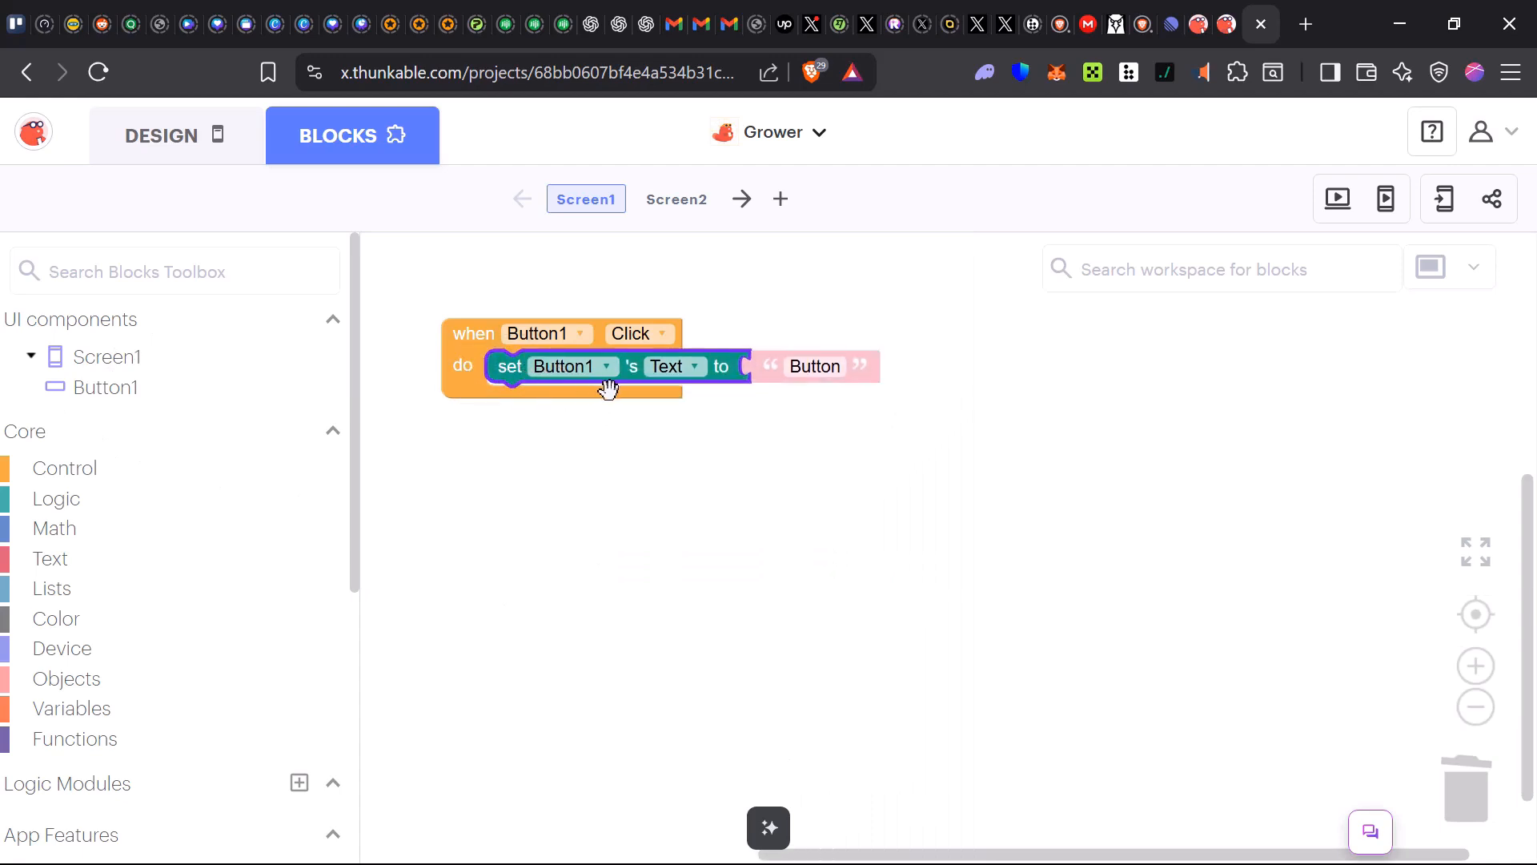
left_click(694, 368)
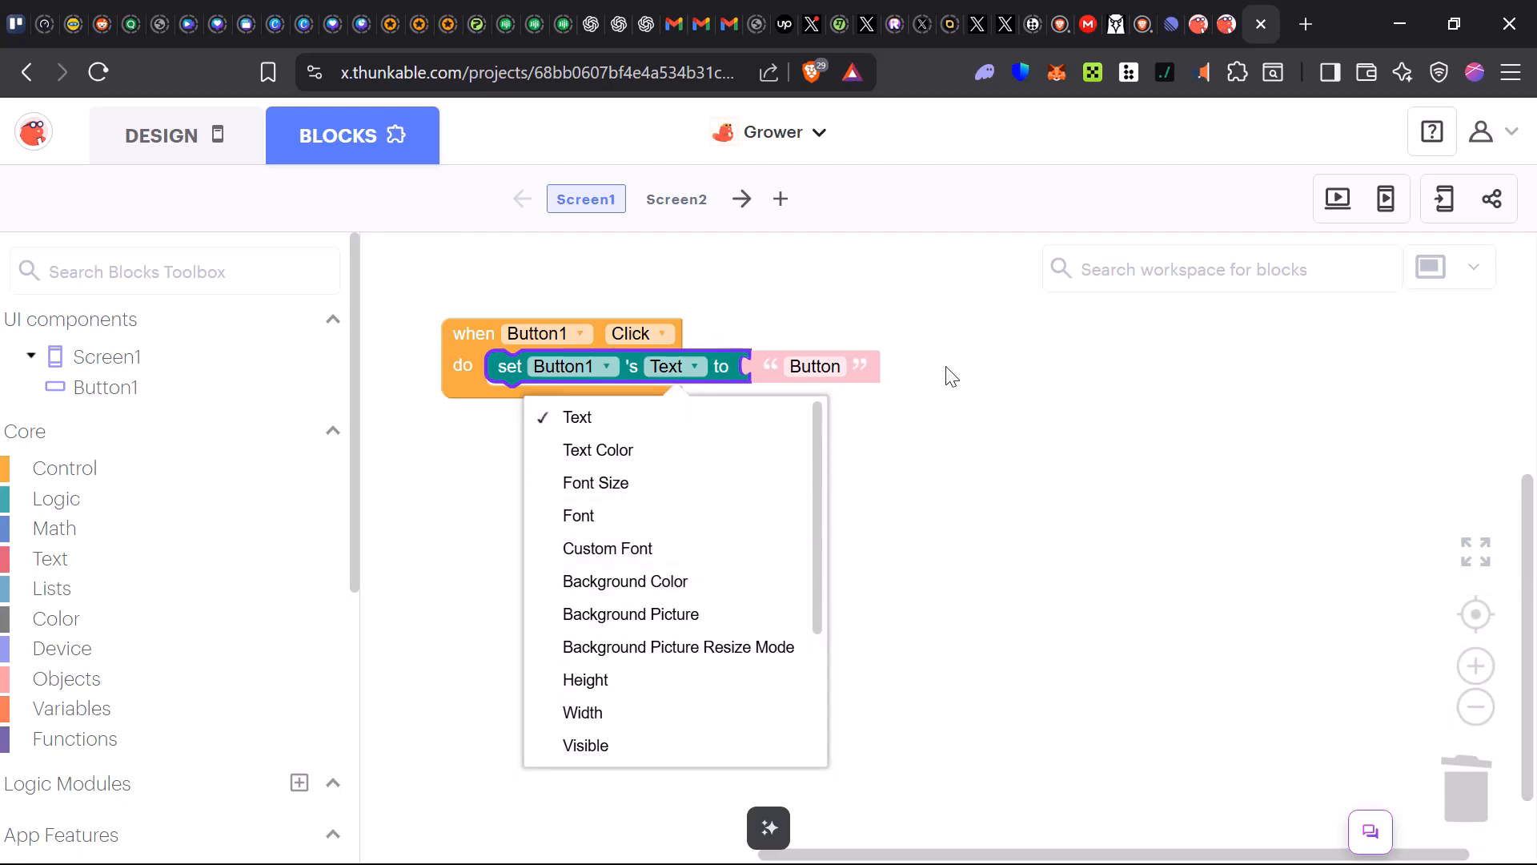
left_click(982, 391)
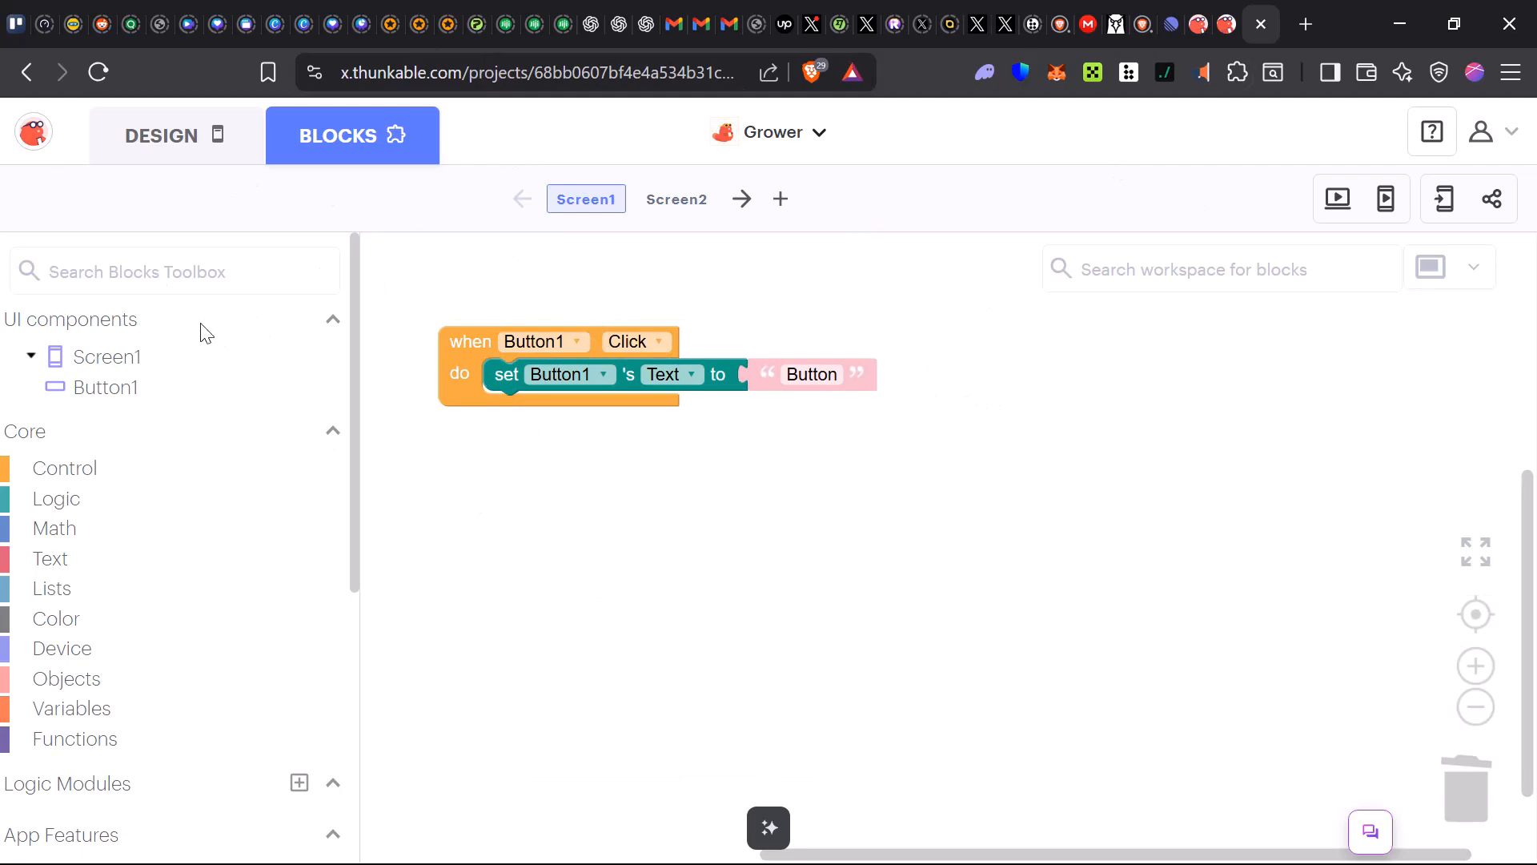
Open the app preview to check the Click Me screen
left_click(1388, 206)
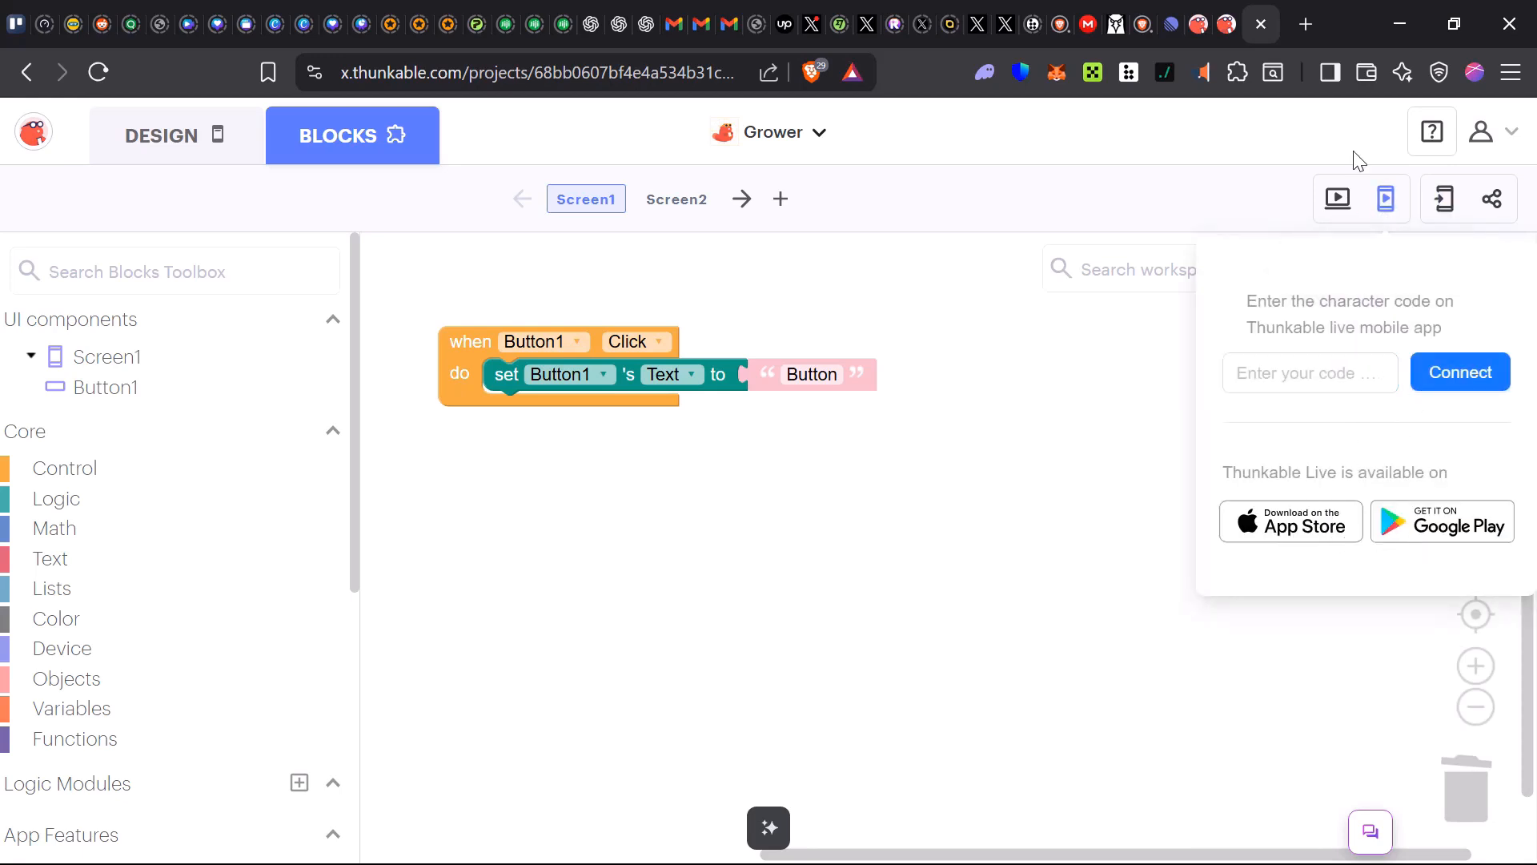
left_click(1338, 198)
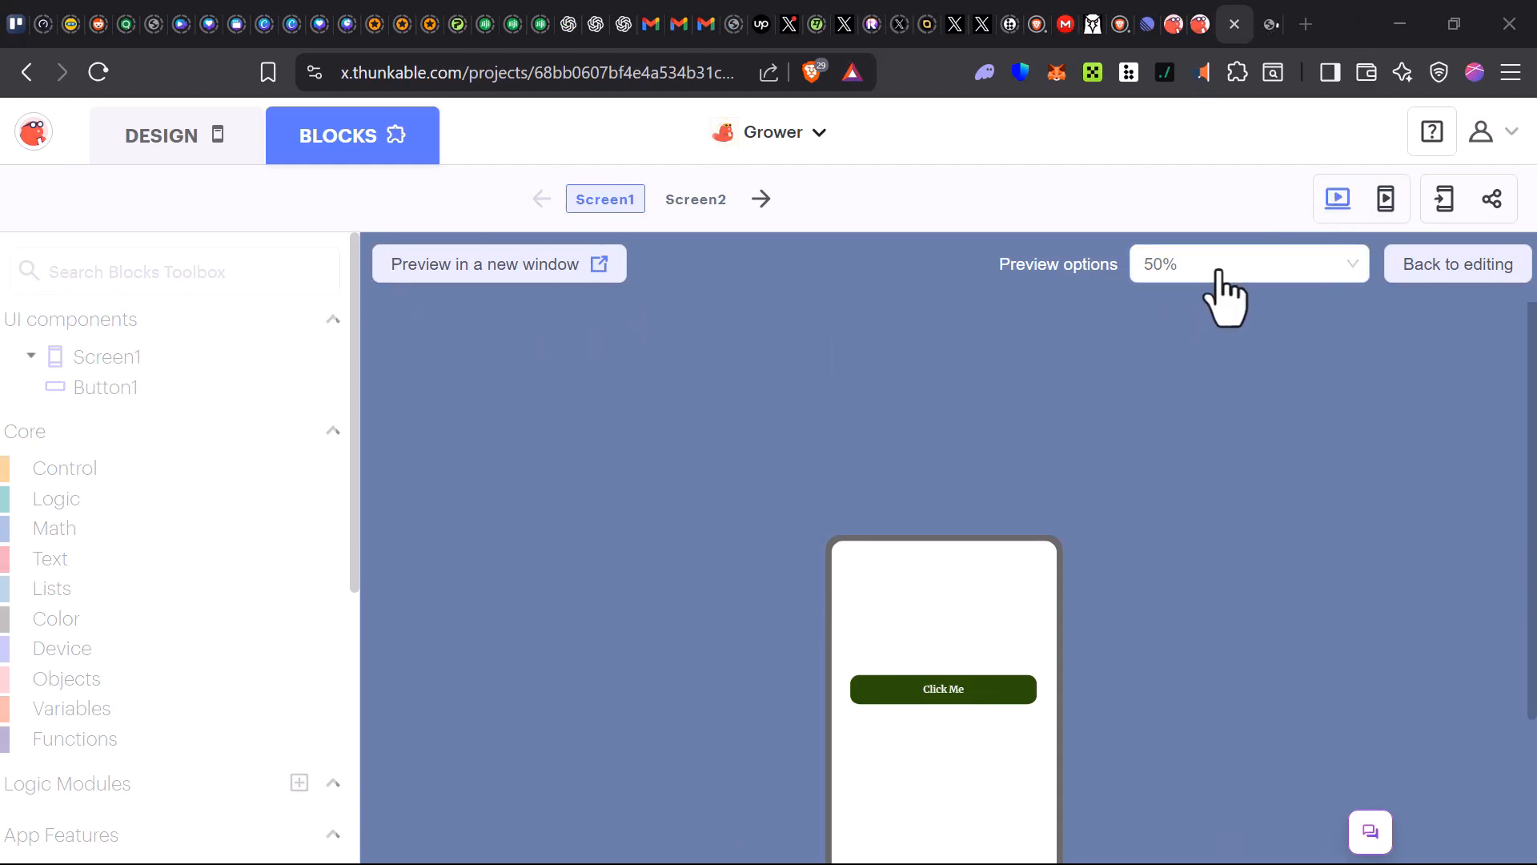
scroll(815, 670, "down", 3)
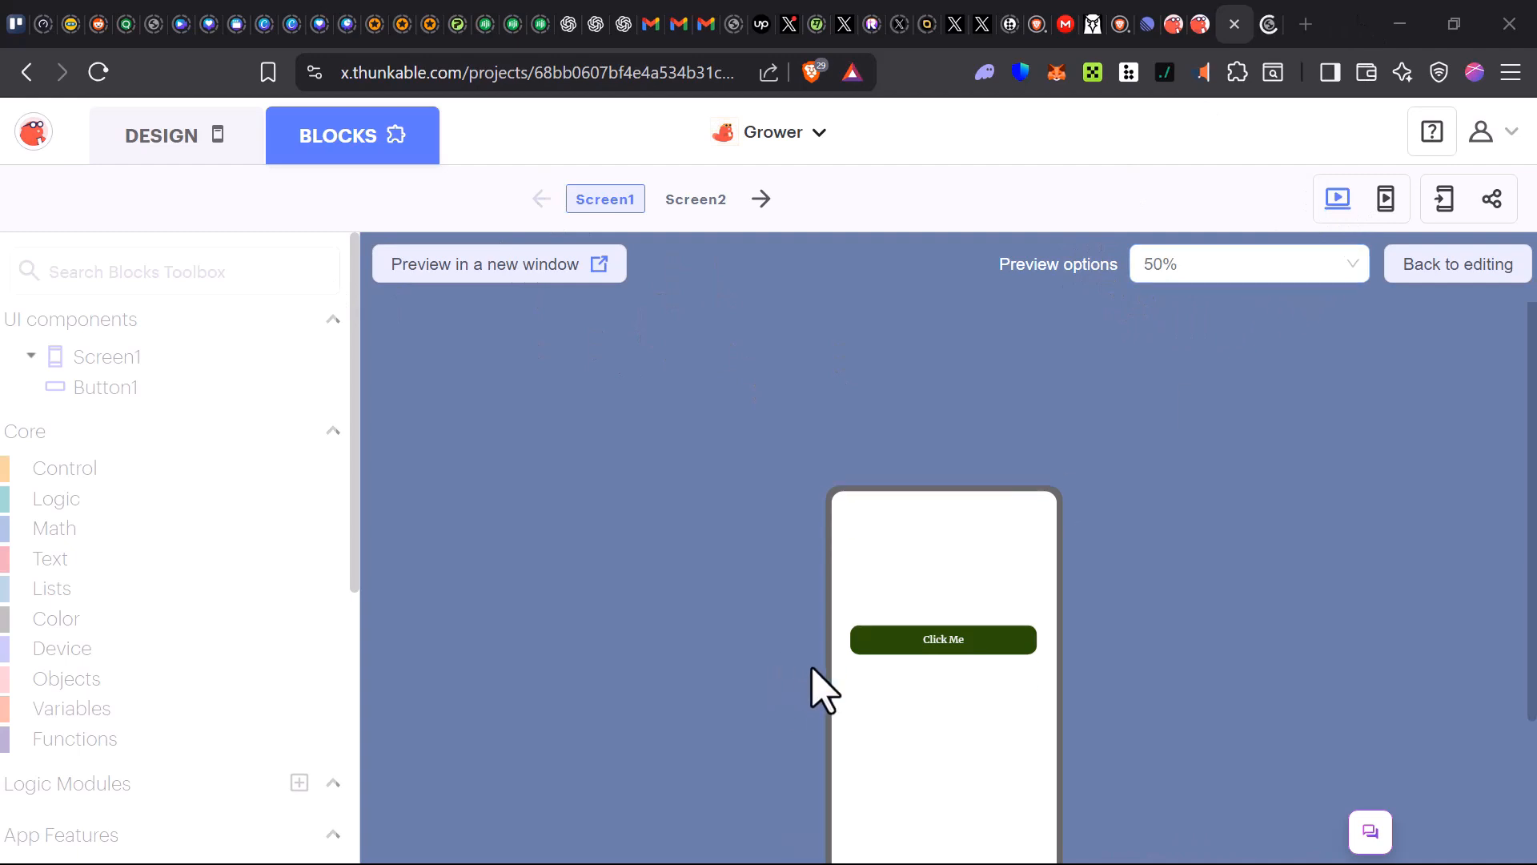
scroll(955, 464, "up", 3)
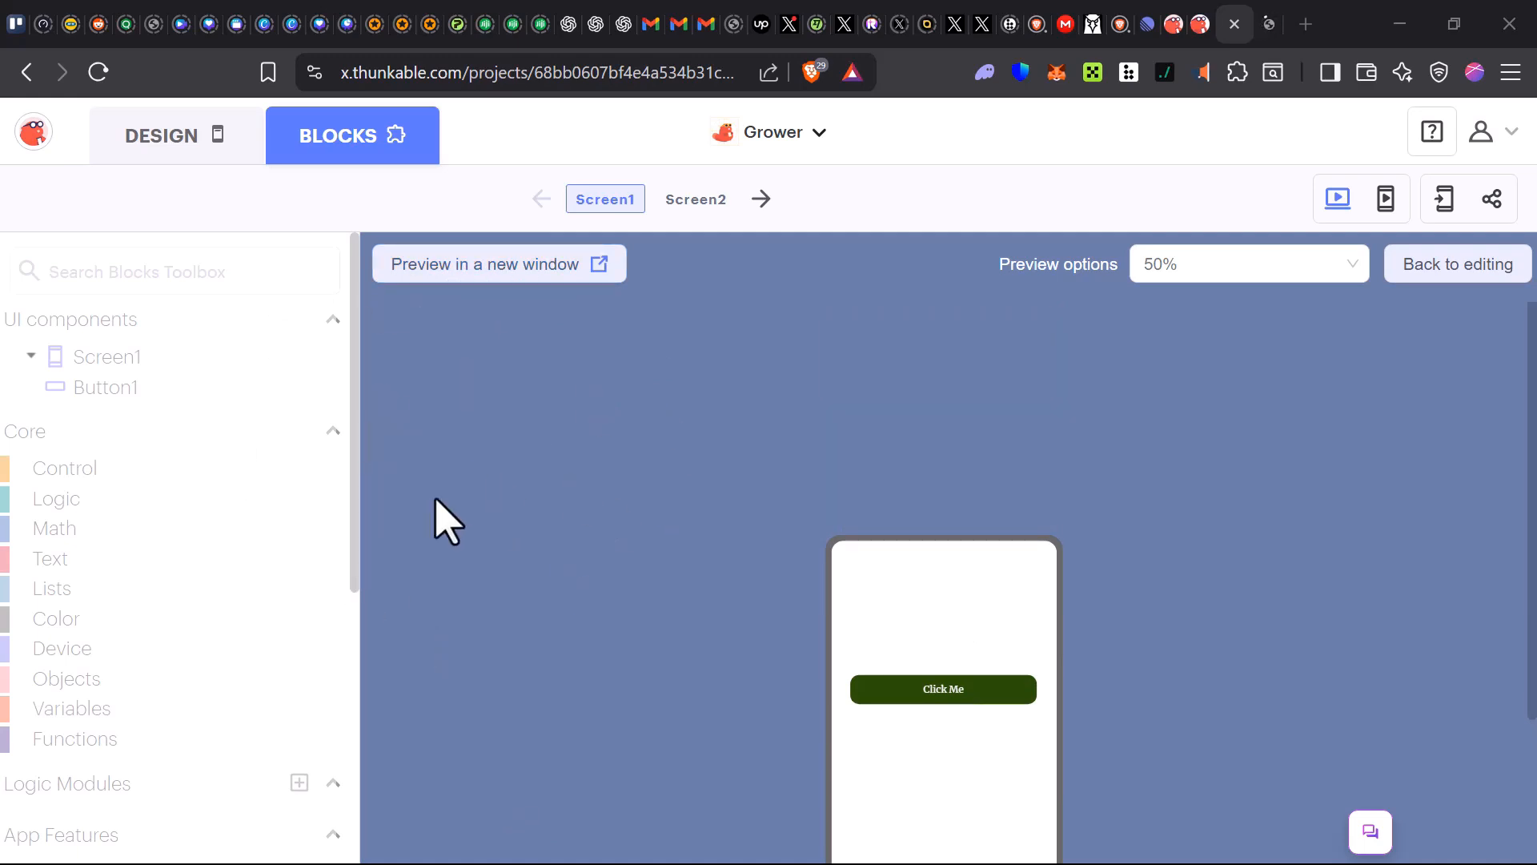
Test the Click Me button in the full preview tab and return to the editor
left_click(1271, 26)
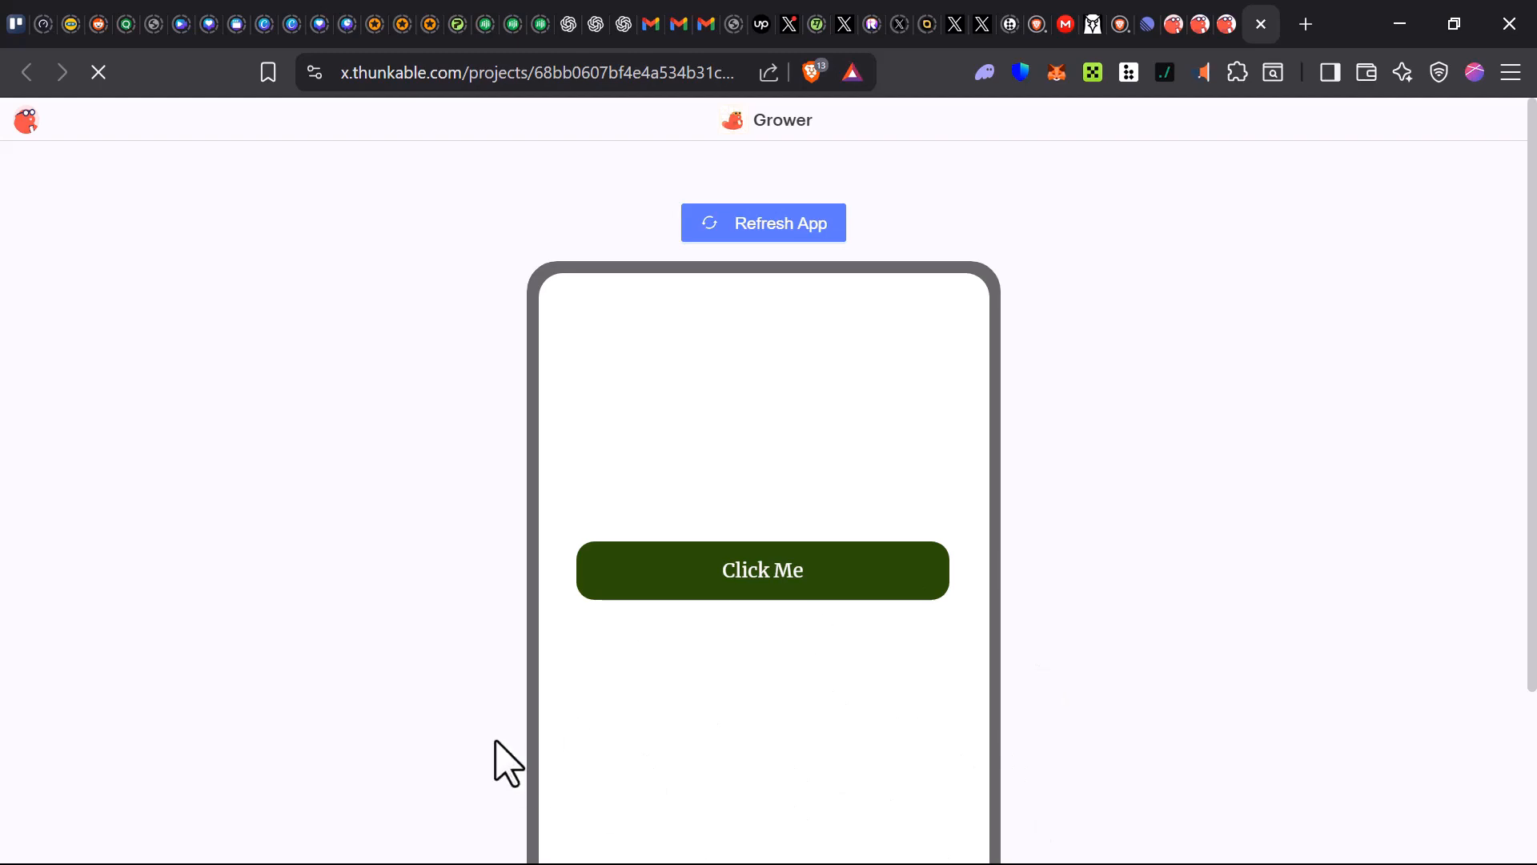
left_click(837, 593)
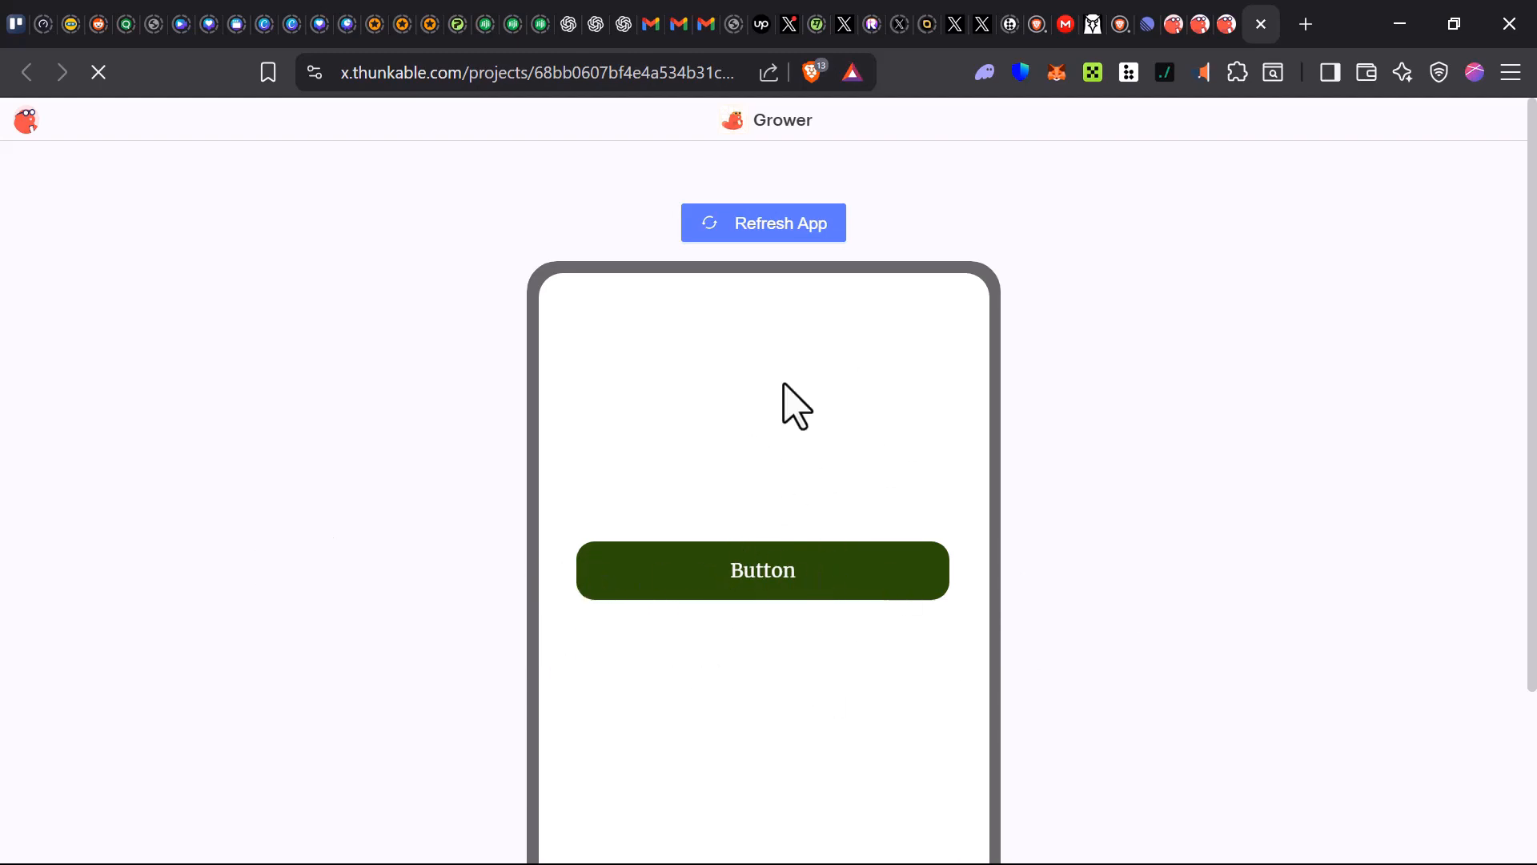
left_click(1225, 30)
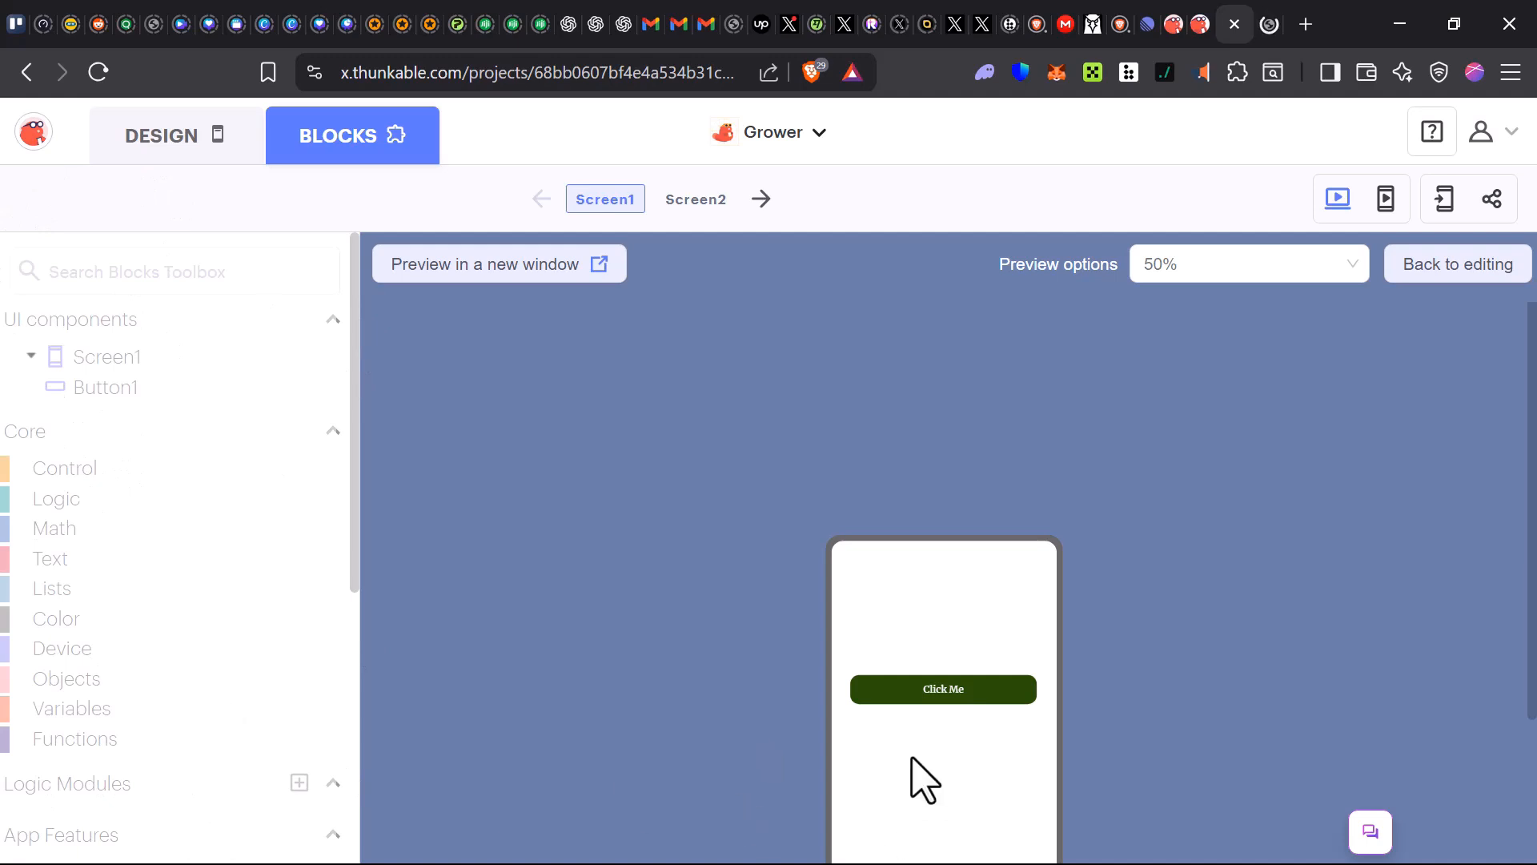
scroll(1089, 695, "down", 3)
scroll(1077, 679, "down", 1)
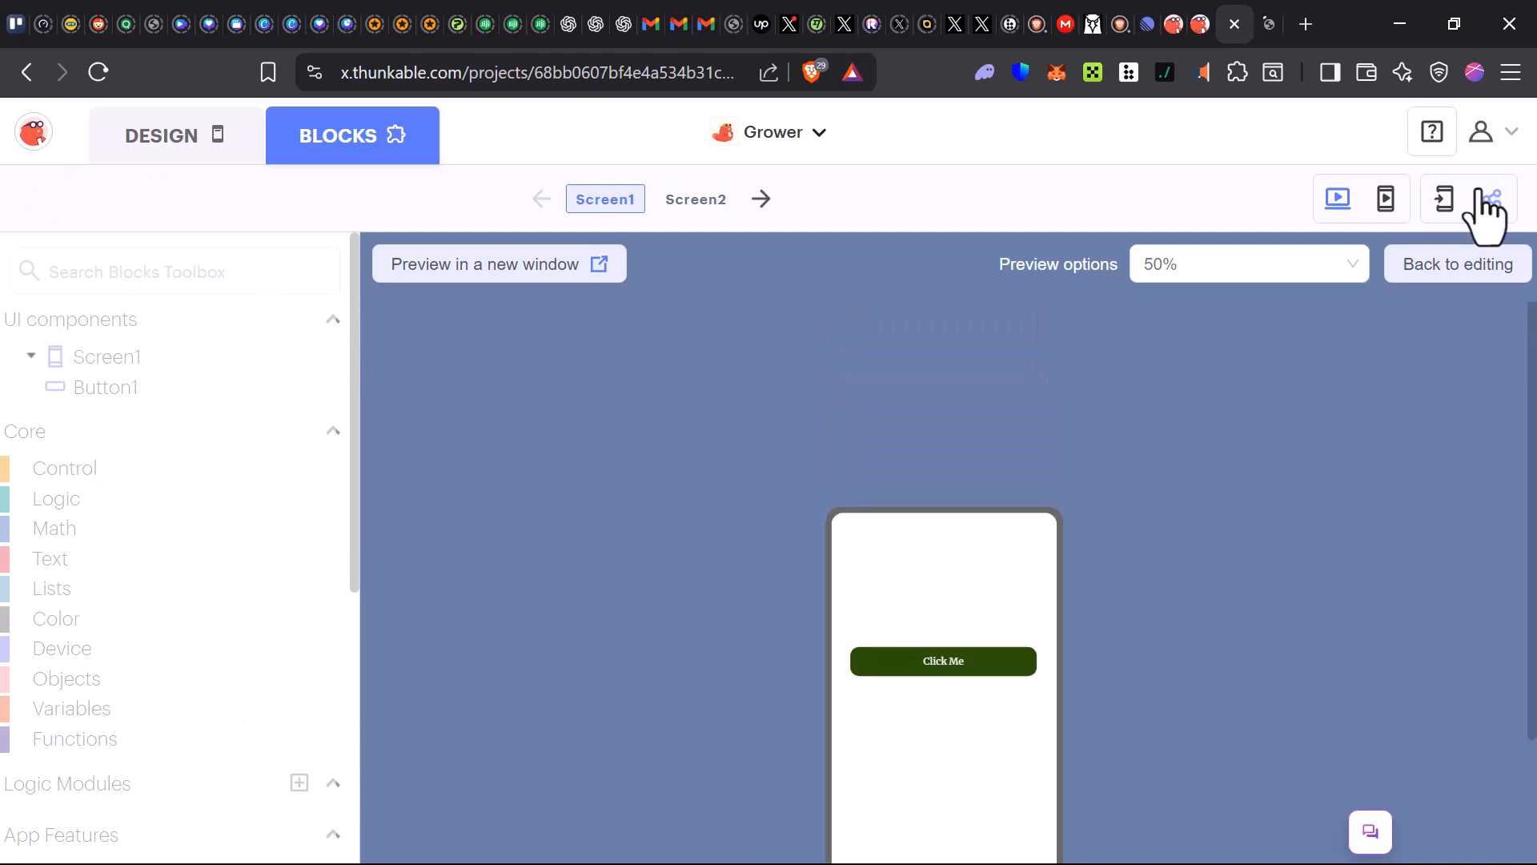